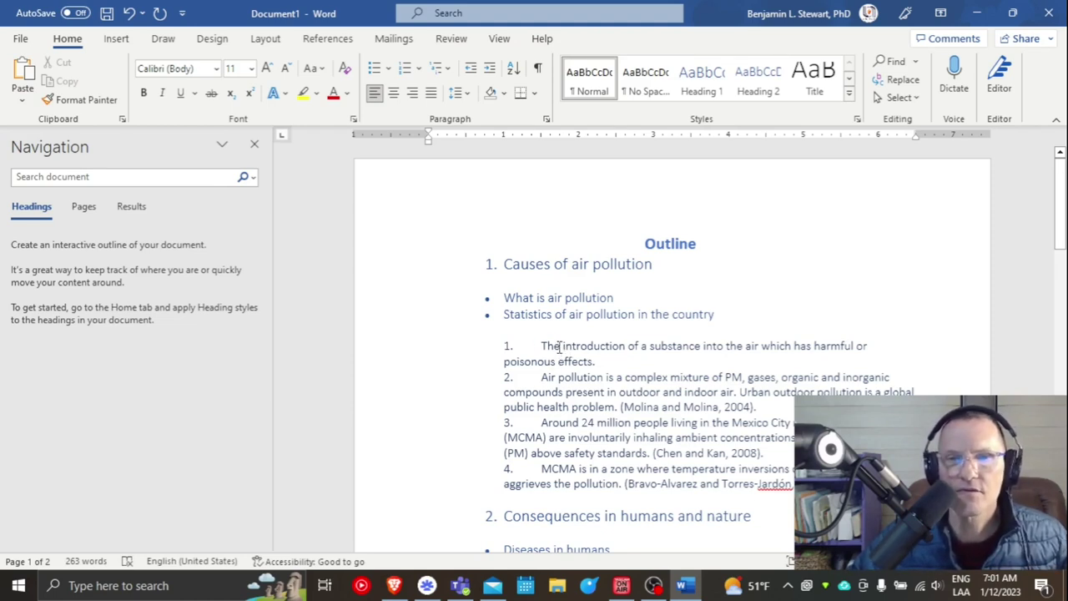
Close the Navigation pane beside the document
{"action": "left_click", "coordinate": [506, 262]}
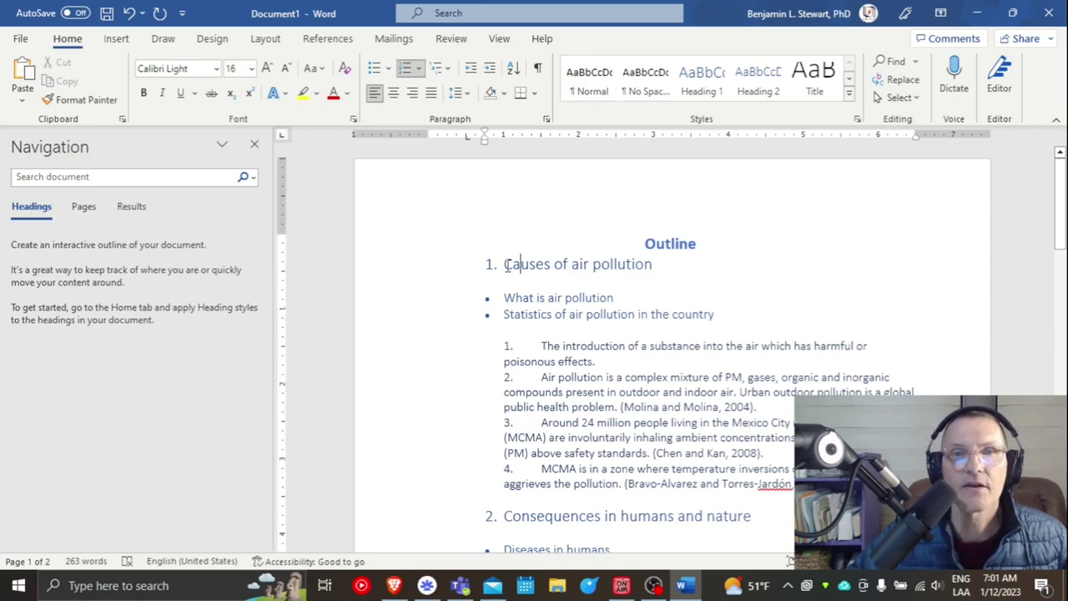
{"action": "left_click_drag", "start_coordinate": [506, 262], "coordinate": [669, 263]}
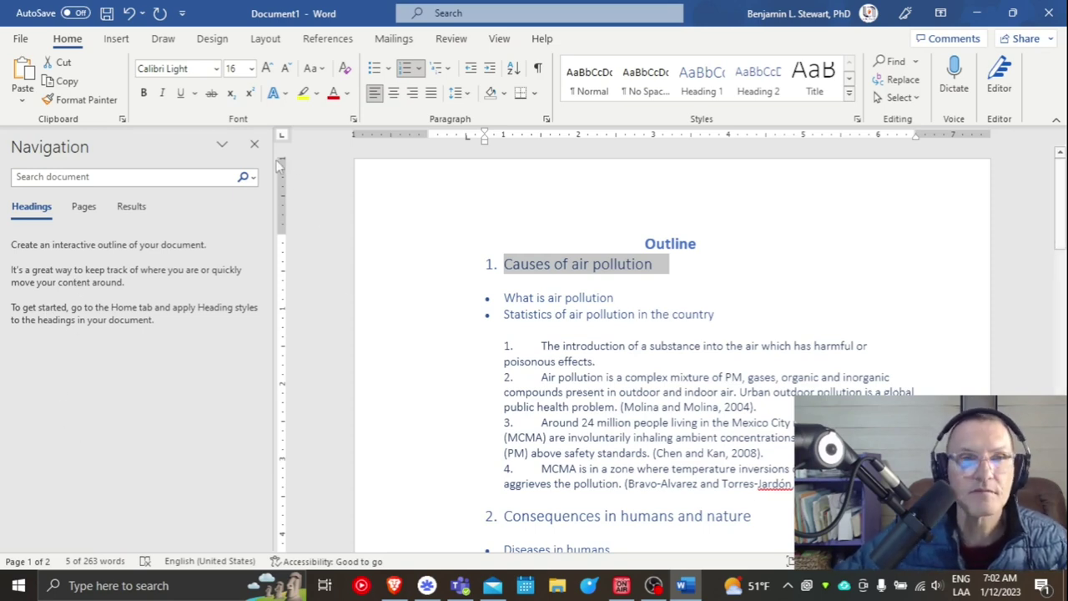
{"action": "left_click", "coordinate": [254, 143]}
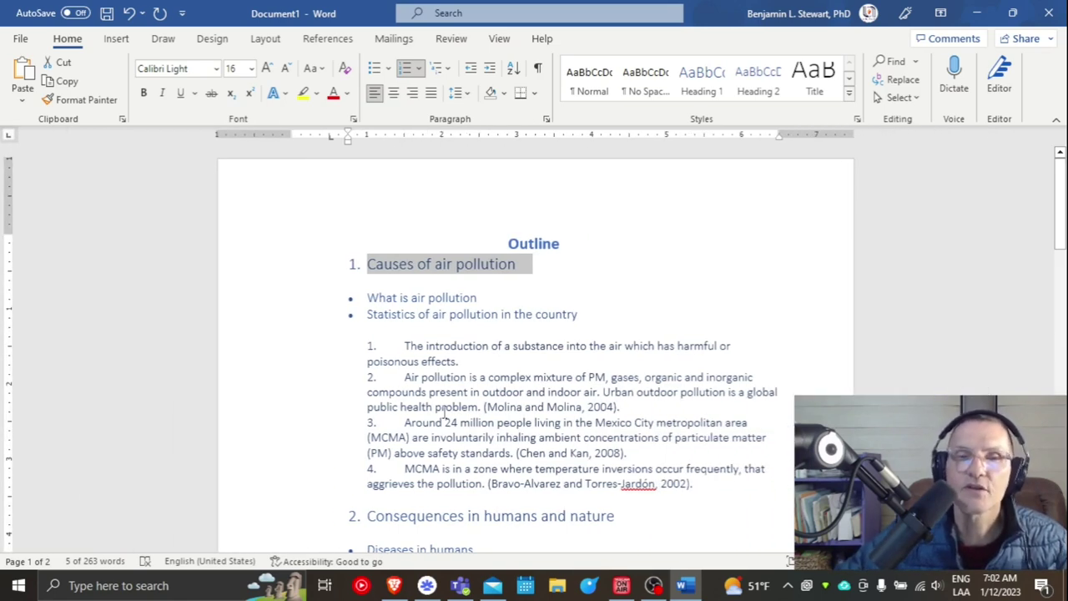
{"action": "scroll", "coordinate": [445, 412], "scroll_direction": "down", "scroll_amount": 2}
{"action": "scroll", "coordinate": [433, 376], "scroll_direction": "up", "scroll_amount": 2}
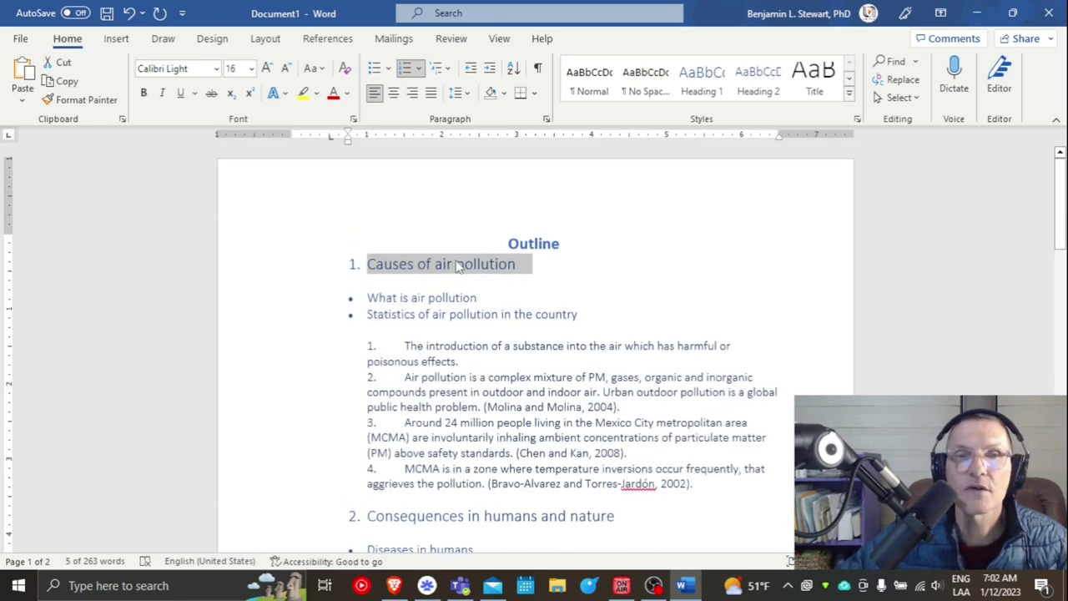
{"action": "left_click", "coordinate": [455, 266]}
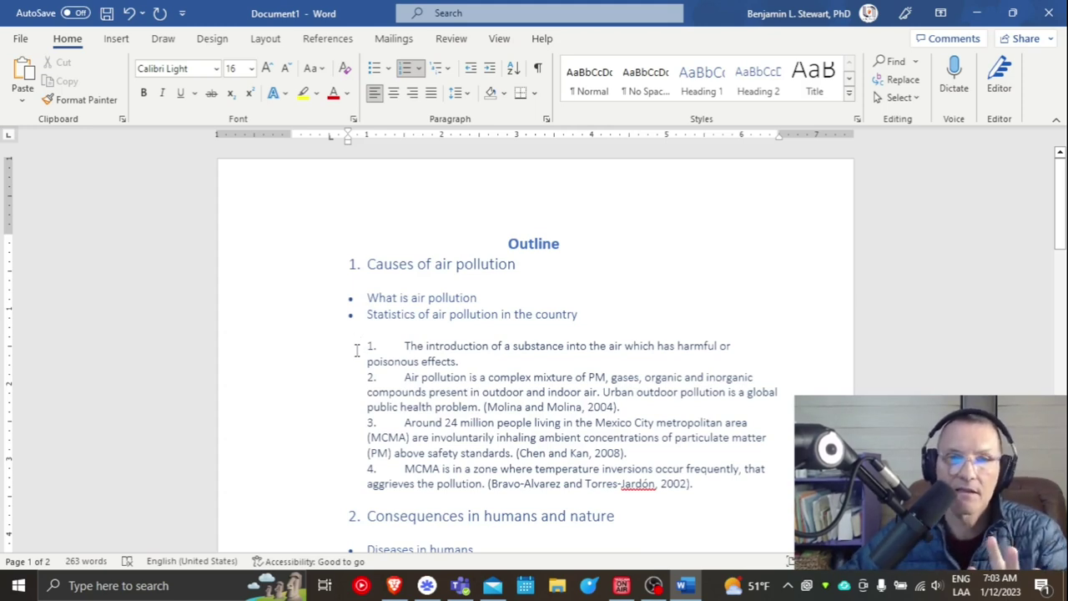
Apply the Normal style to the 'Causes of air pollution' heading and preview the Elephant font
{"action": "left_click", "coordinate": [368, 265]}
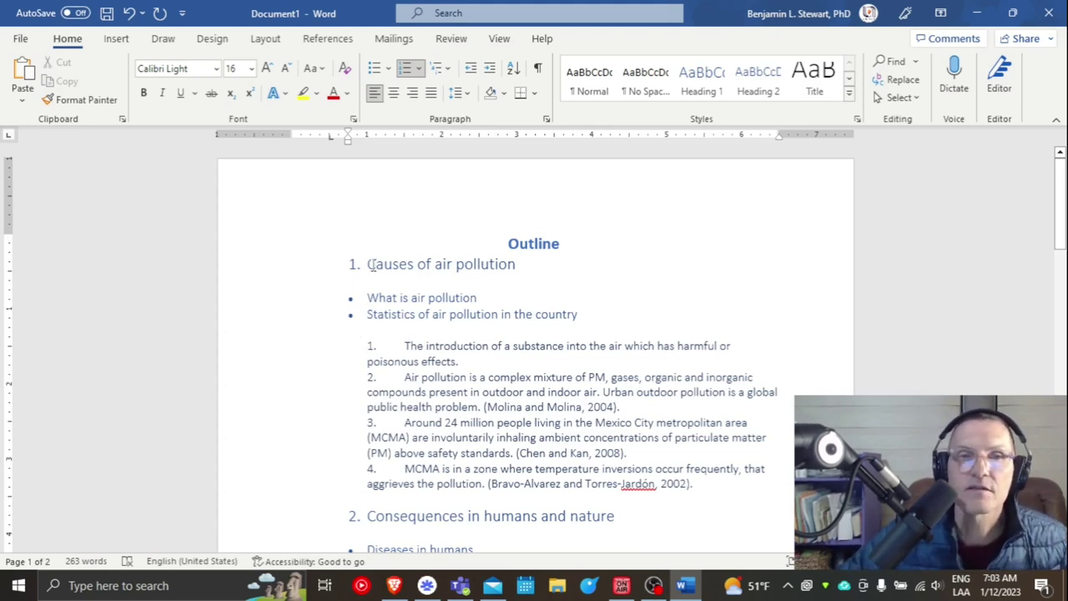
{"action": "left_click_drag", "start_coordinate": [518, 265], "coordinate": [365, 265]}
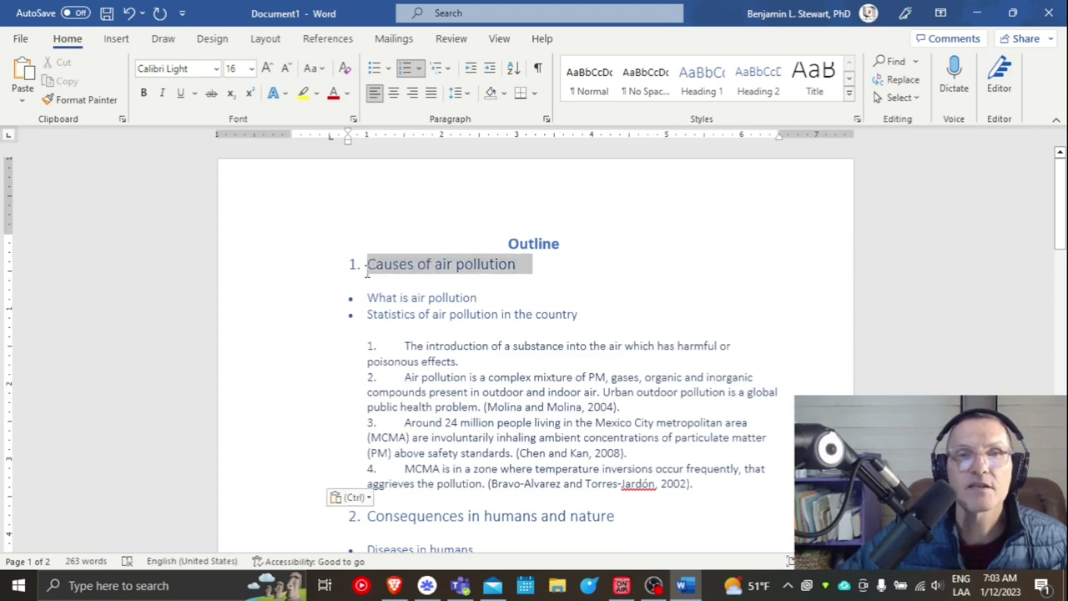
{"action": "left_click", "coordinate": [589, 84]}
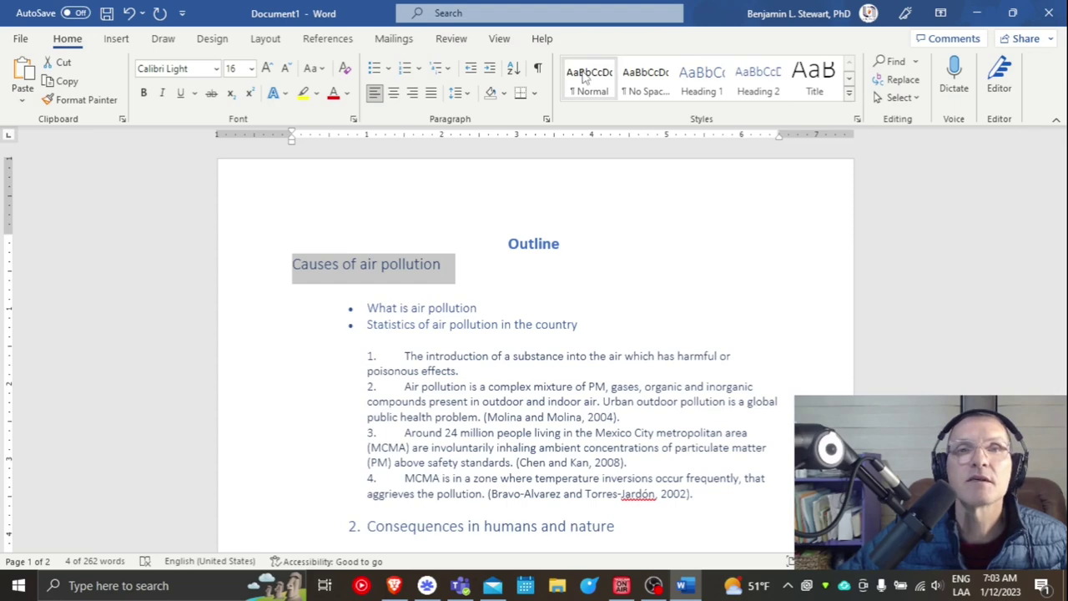
{"action": "left_click", "coordinate": [215, 69]}
{"action": "type", "text": "Elephant"}
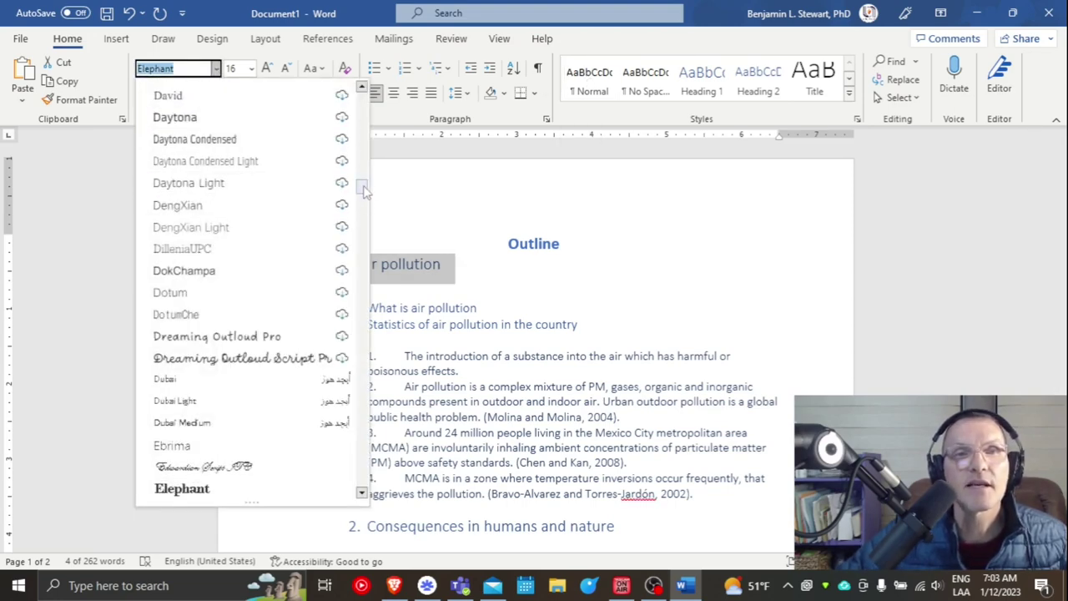
{"action": "scroll", "coordinate": [242, 125], "scroll_direction": "up", "scroll_amount": 20}
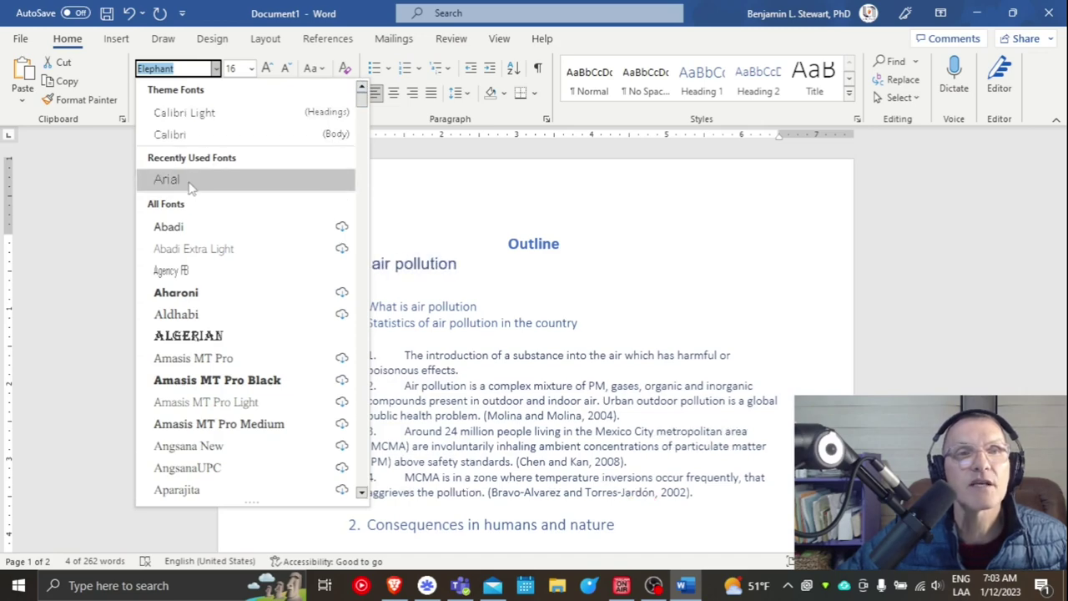
Set the whole document to Calibri, 12 pt, Automatic font colour
{"action": "key", "text": "Escape"}
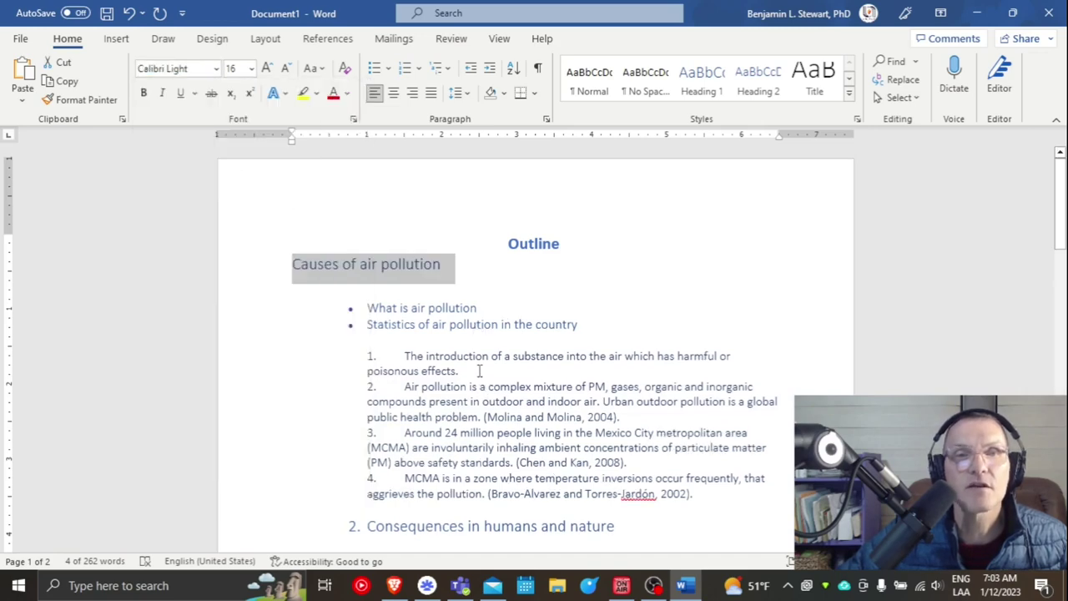
{"action": "key", "text": "ctrl+a"}
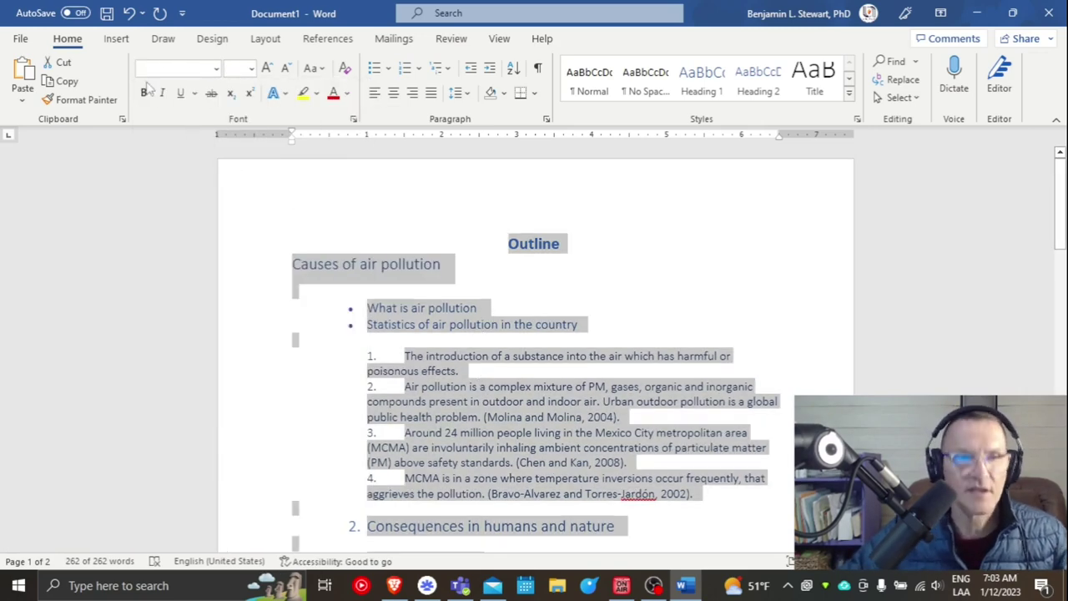
{"action": "left_click", "coordinate": [216, 71]}
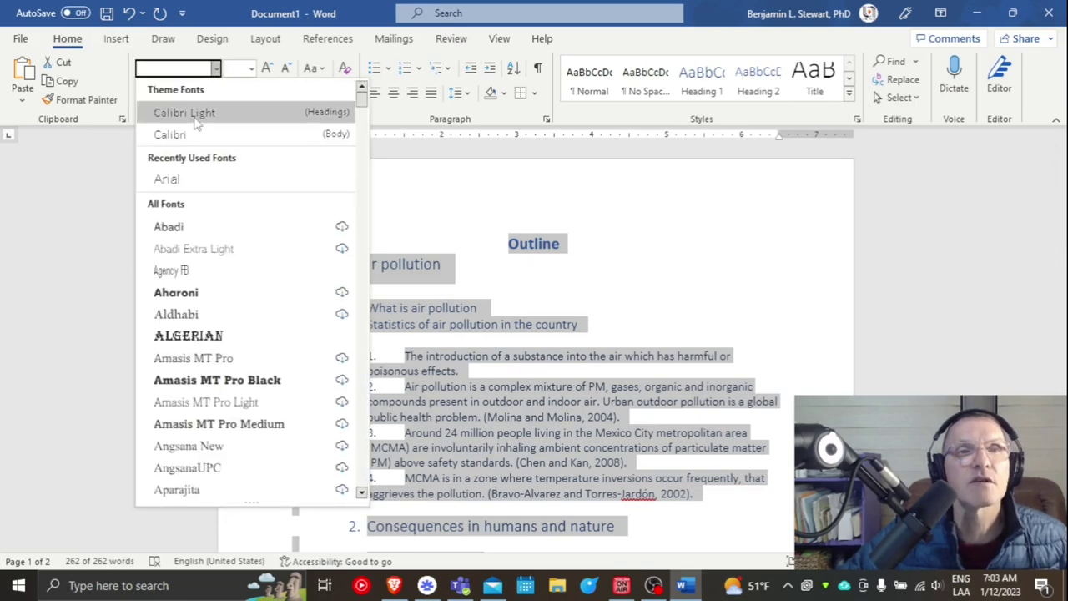
{"action": "left_click", "coordinate": [171, 136]}
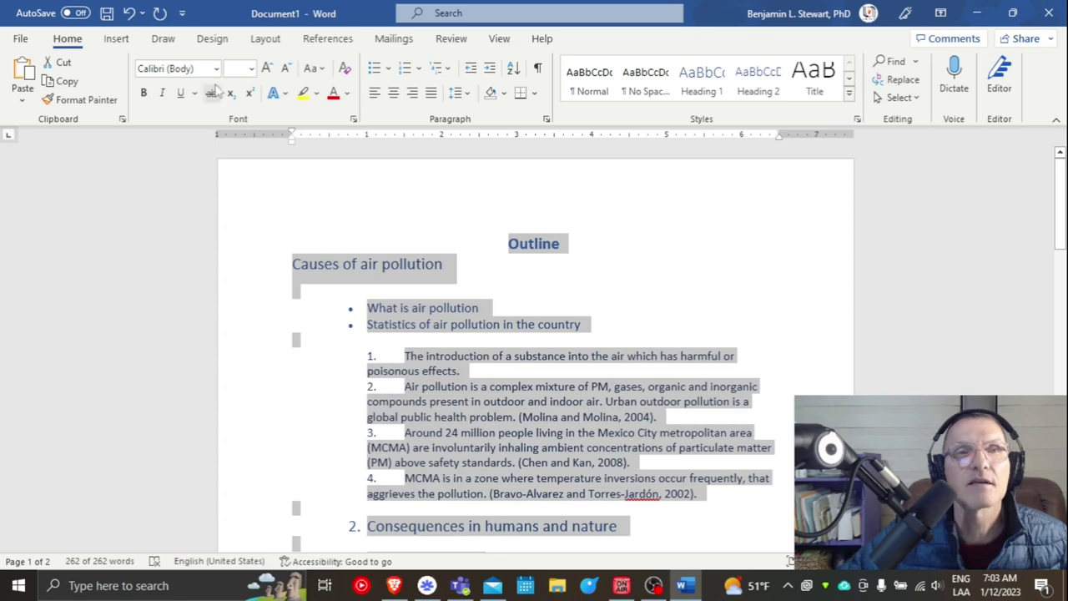
{"action": "left_click", "coordinate": [251, 69]}
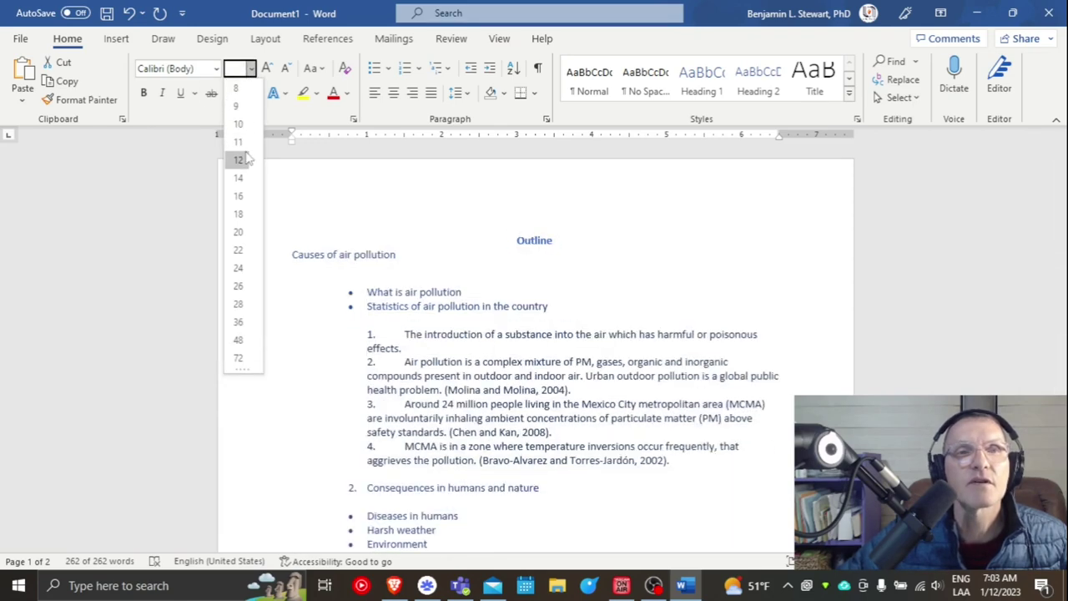
{"action": "left_click", "coordinate": [238, 159]}
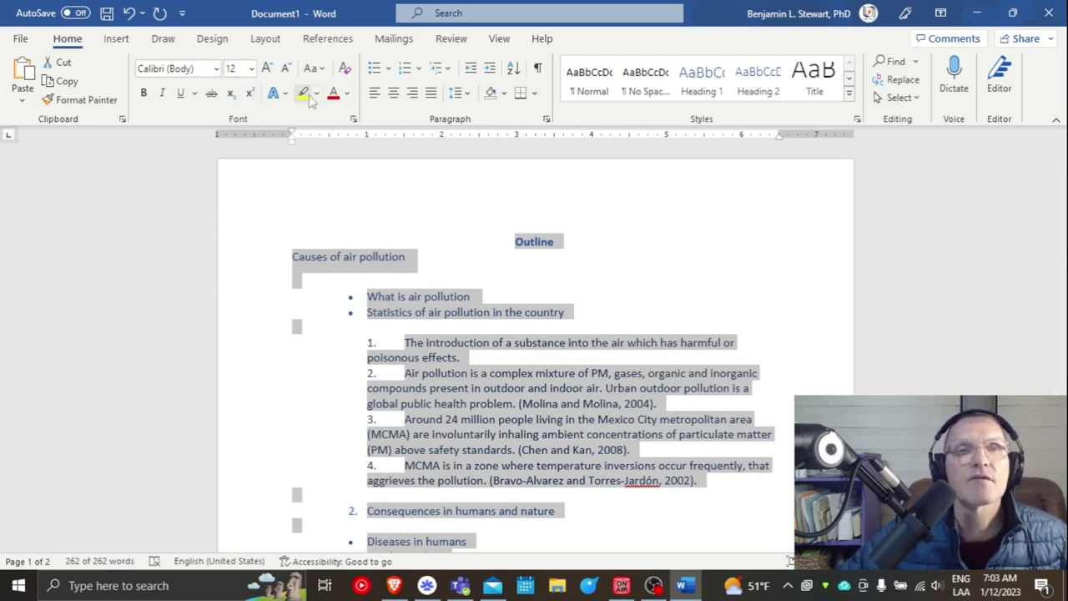
{"action": "left_click", "coordinate": [349, 95]}
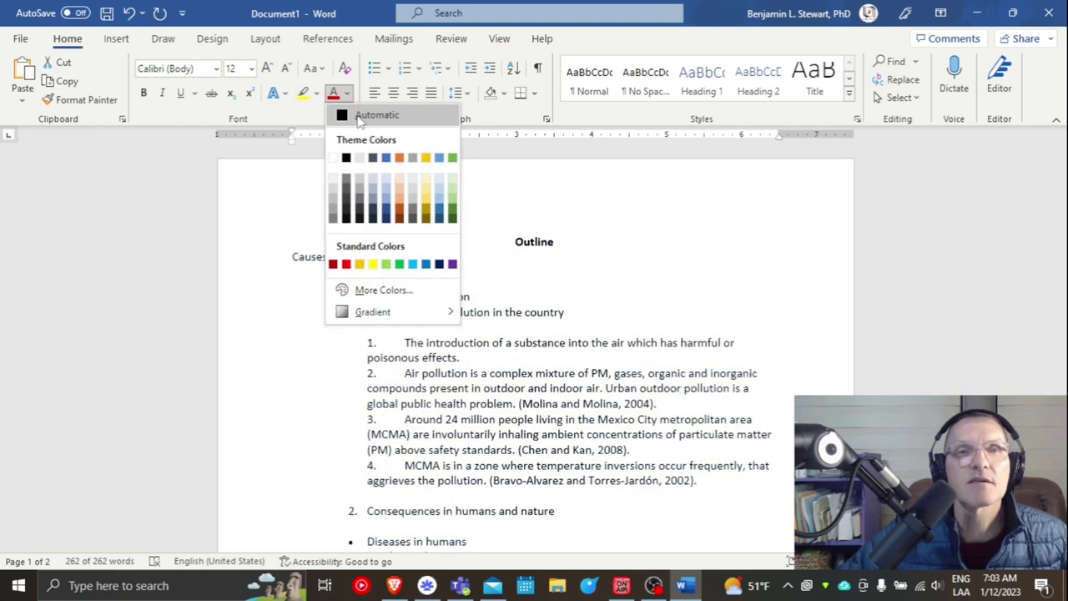
{"action": "left_click", "coordinate": [343, 113]}
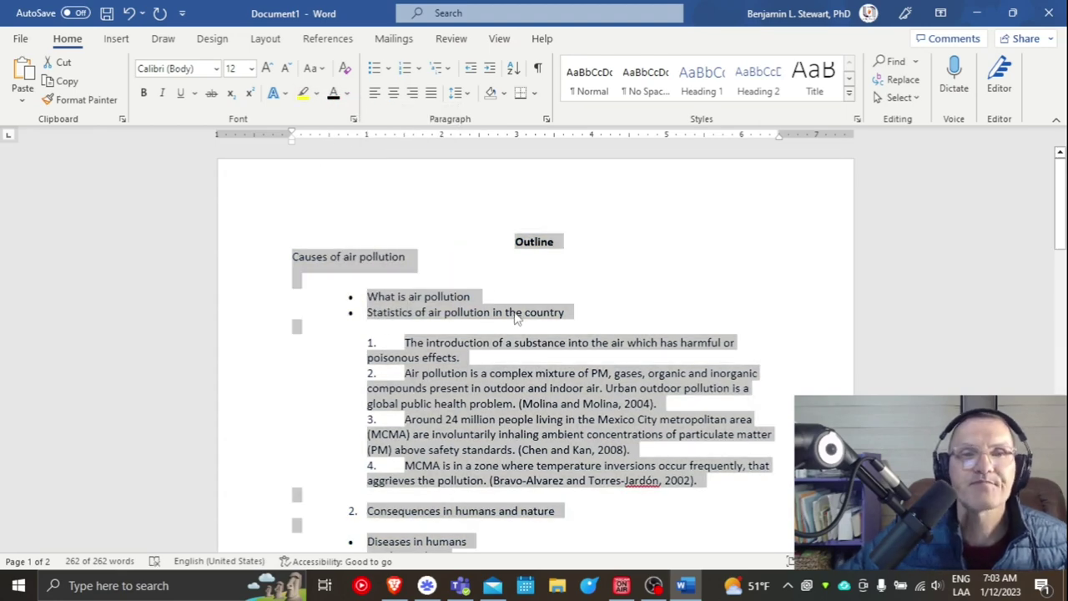
{"action": "scroll", "coordinate": [413, 284], "scroll_direction": "down", "scroll_amount": 3}
{"action": "scroll", "coordinate": [428, 292], "scroll_direction": "up", "scroll_amount": 3}
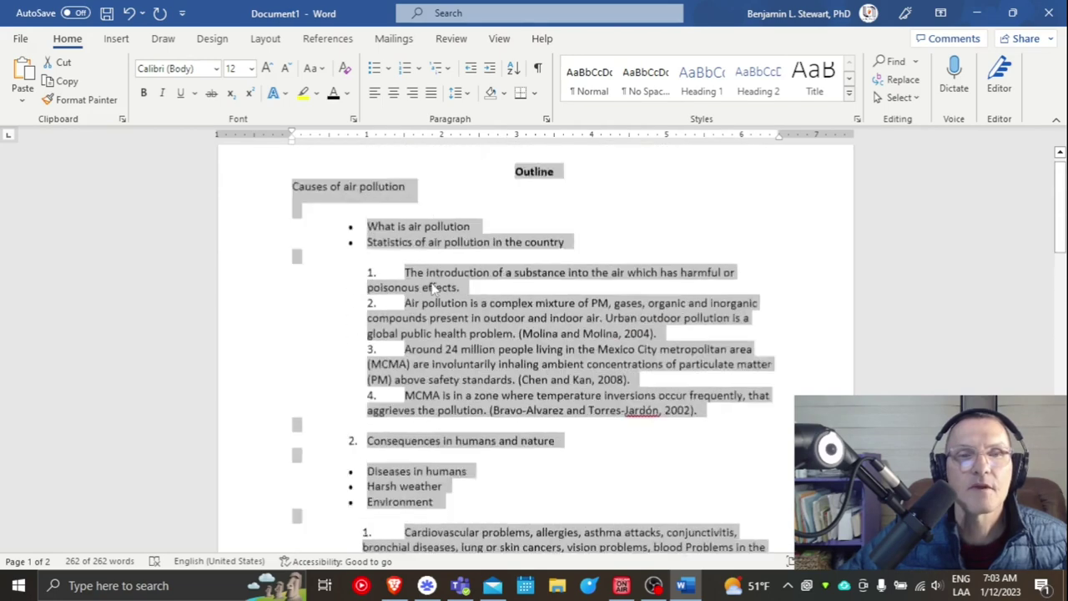
{"action": "left_click", "coordinate": [354, 273]}
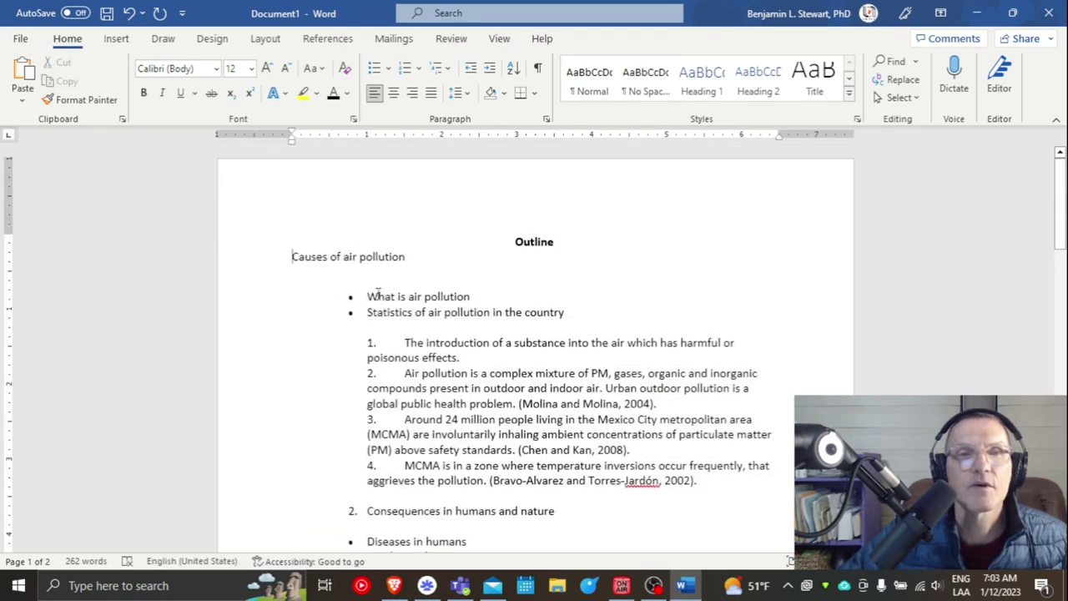
Number the heading I. and make 'What is air pollution' its sub-item a
{"action": "left_click", "coordinate": [469, 93]}
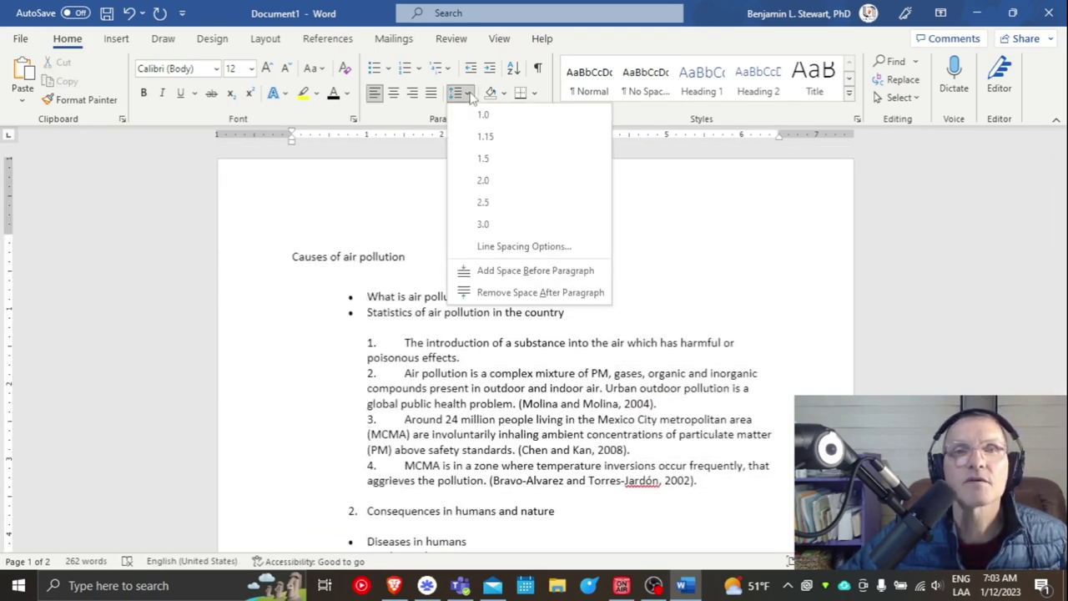
{"action": "left_click", "coordinate": [420, 70]}
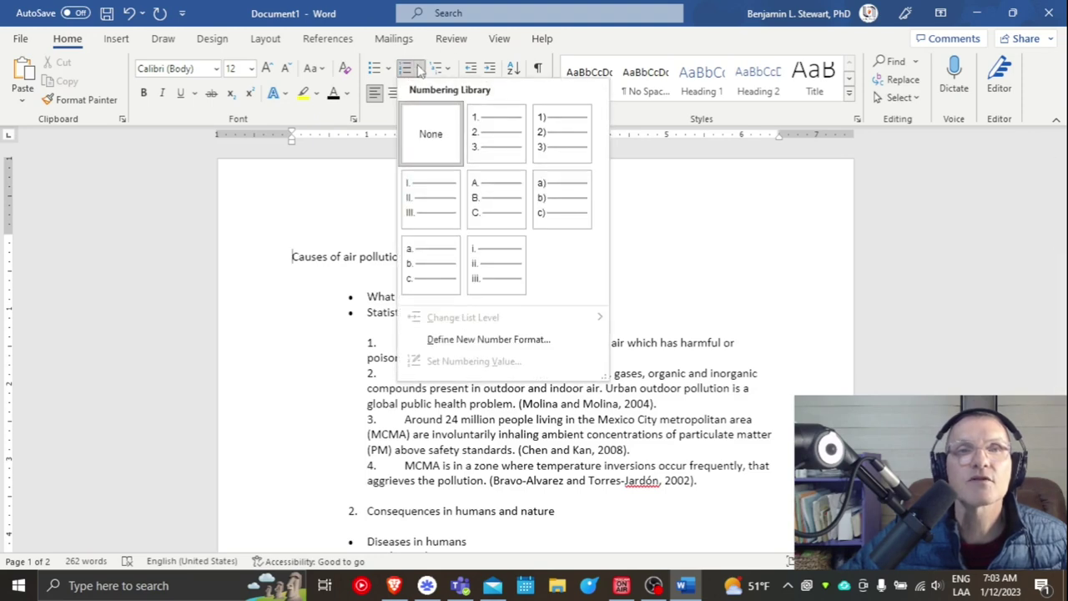
{"action": "left_click", "coordinate": [422, 206]}
{"action": "left_click", "coordinate": [369, 296]}
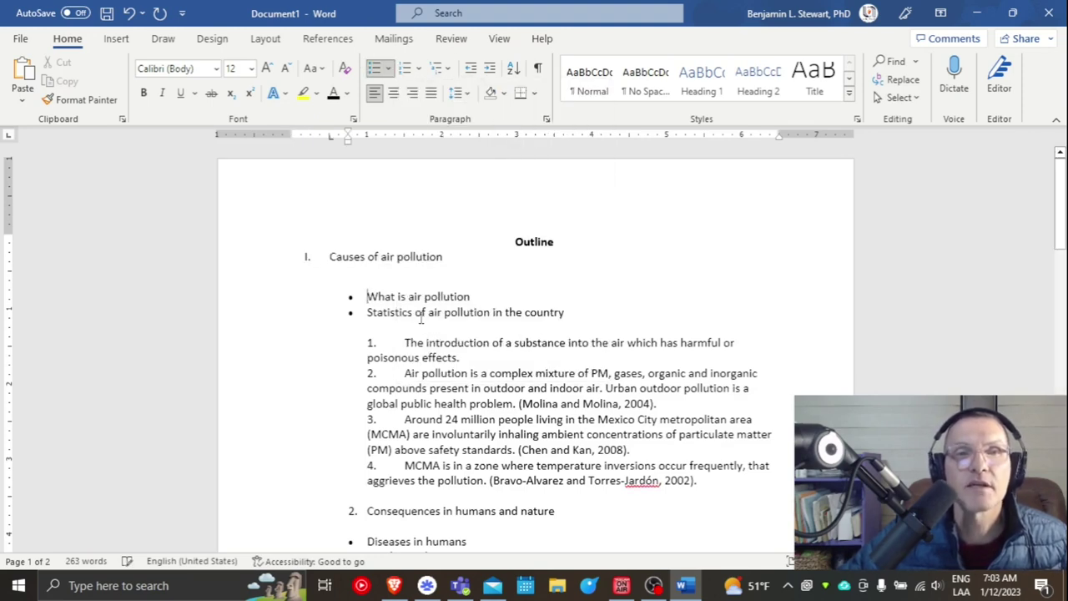
{"action": "key", "text": "BackSpace"}
{"action": "key", "text": "BackSpace"}
{"action": "key", "text": "BackSpace"}
{"action": "key", "text": "BackSpace"}
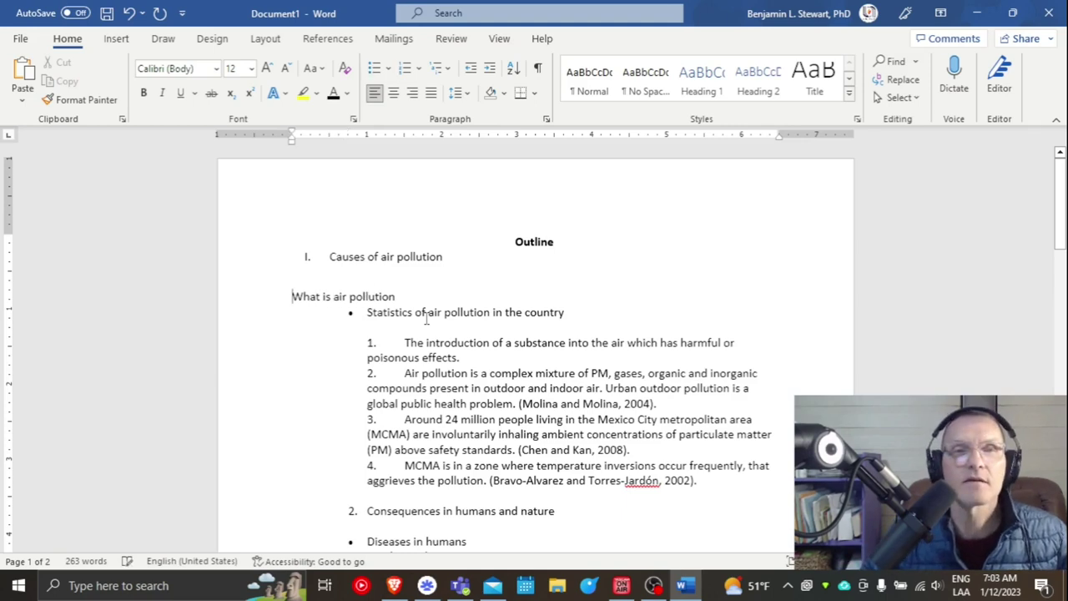
{"action": "key", "text": "Return"}
{"action": "key", "text": "Tab"}
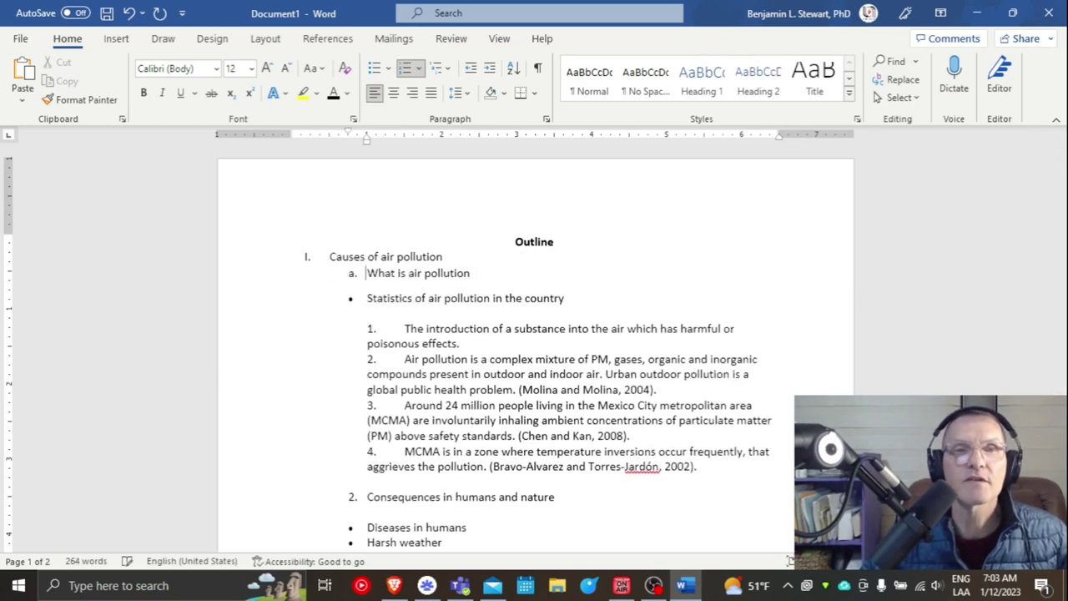
Make the Statistics line sub-item b. and add an empty sub-item c
{"action": "left_click", "coordinate": [367, 298]}
{"action": "key", "text": "BackSpace"}
{"action": "key", "text": "BackSpace"}
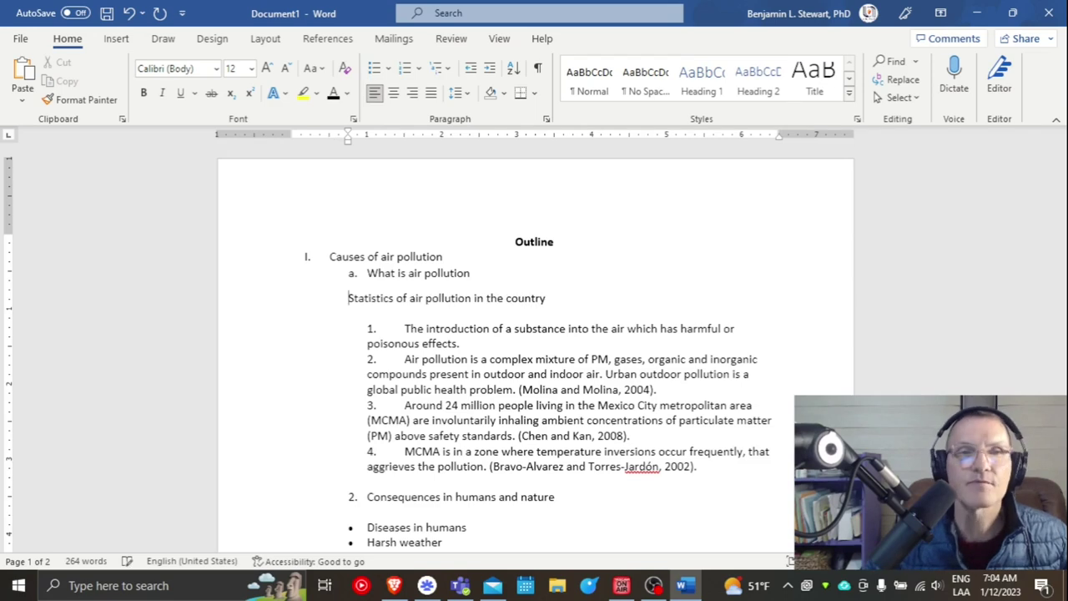
{"action": "key", "text": "BackSpace"}
{"action": "key", "text": "Return"}
{"action": "key", "text": "BackSpace"}
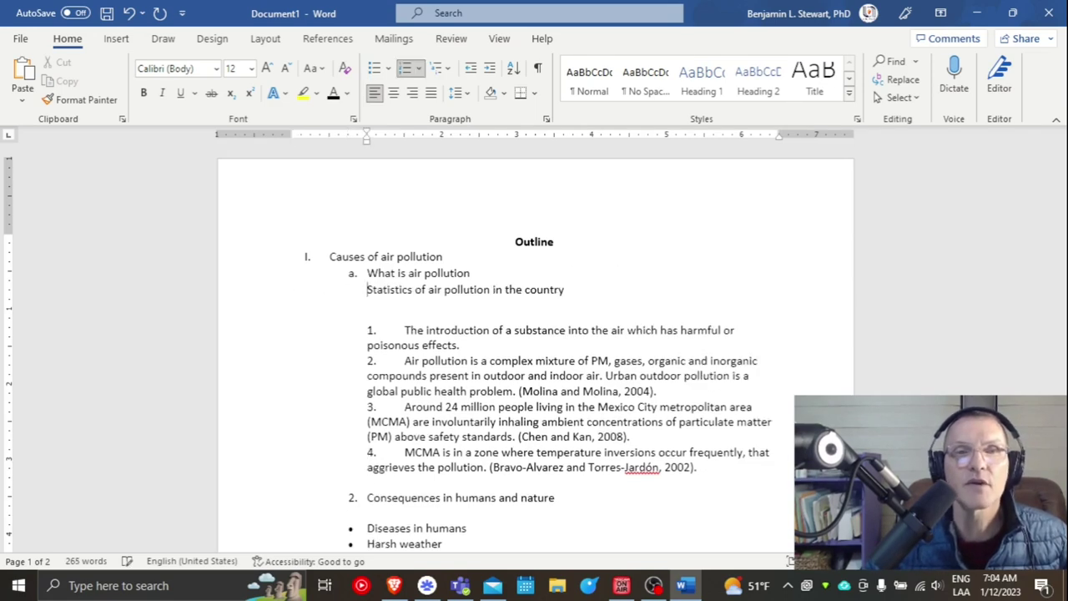
{"action": "key", "text": "BackSpace"}
{"action": "key", "text": "BackSpace"}
{"action": "key", "text": "BackSpace"}
{"action": "key", "text": "BackSpace"}
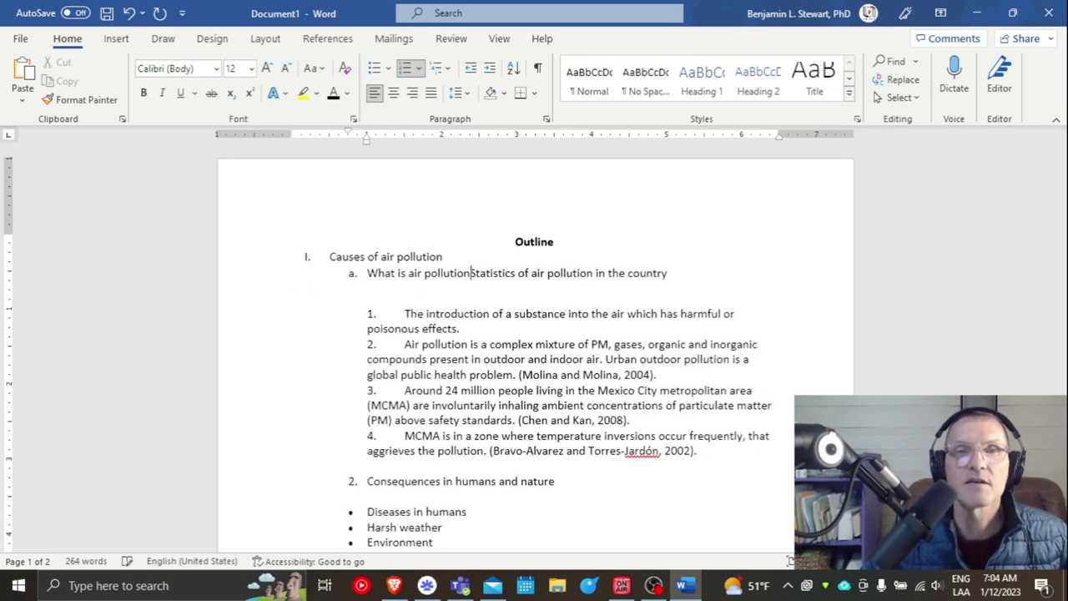
{"action": "key", "text": "Return"}
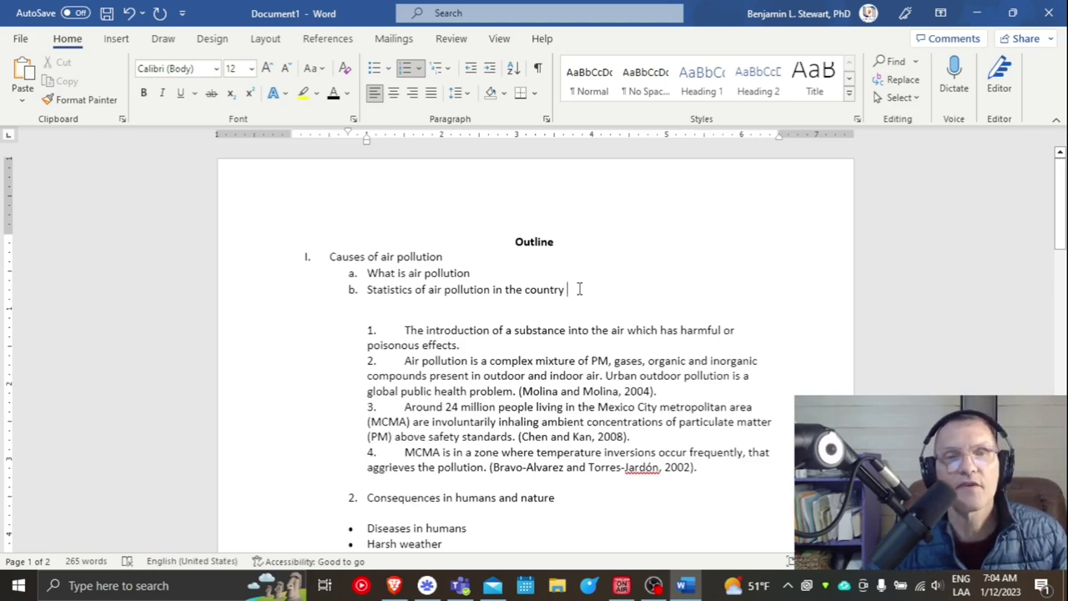
{"action": "key", "text": "Return"}
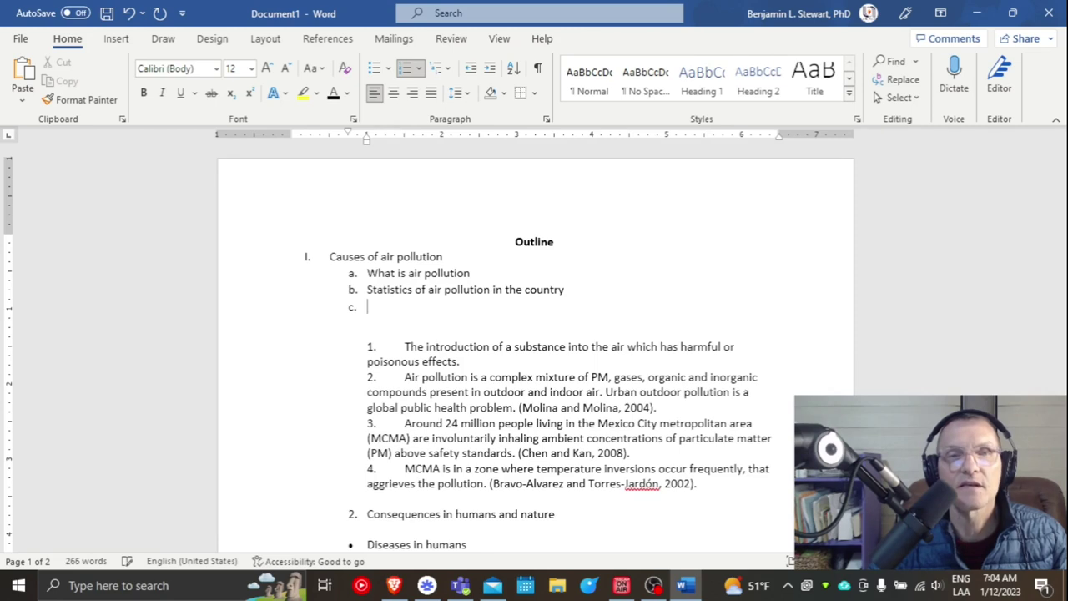
Add third-level test items 'asdfadf' and 'asdf', trying Decrease and Increase Indent
{"action": "key", "text": "Tab"}
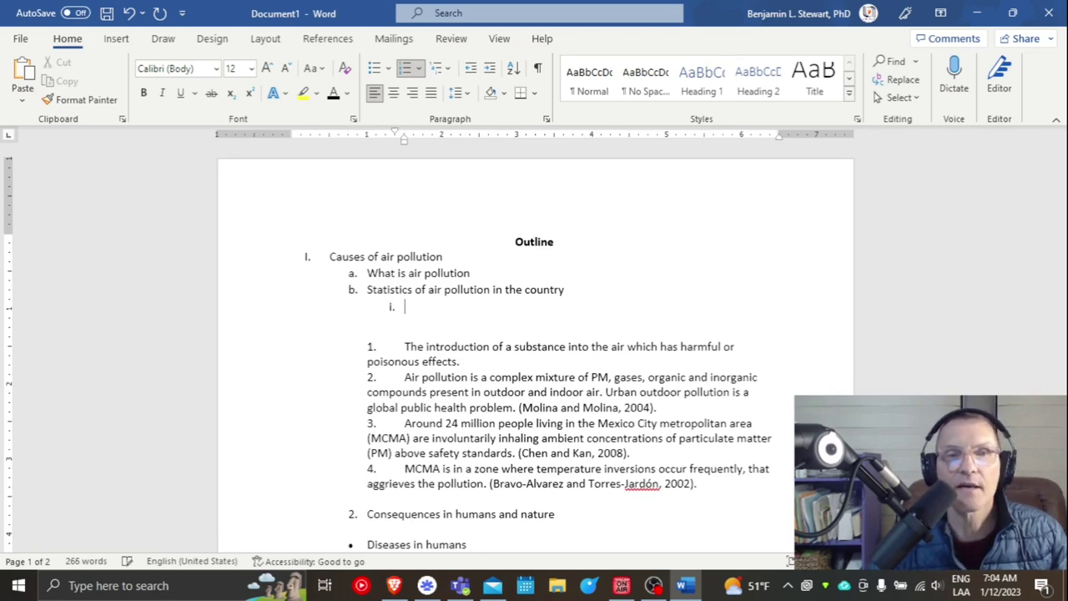
{"action": "type", "text": "asdfadf"}
{"action": "key", "text": "Return"}
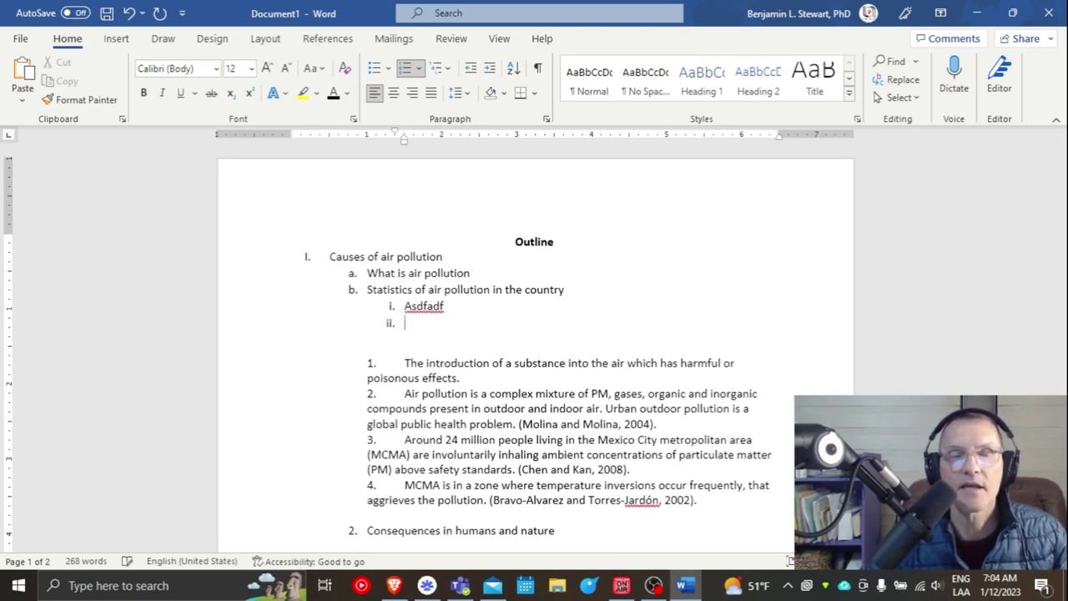
{"action": "type", "text": "asdf"}
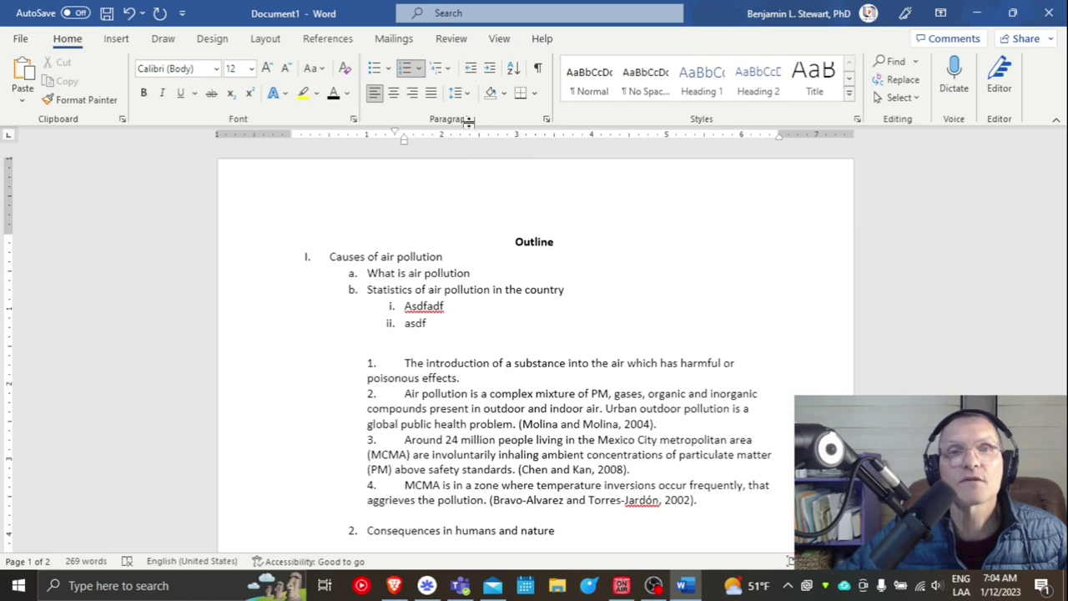
{"action": "left_click", "coordinate": [472, 69]}
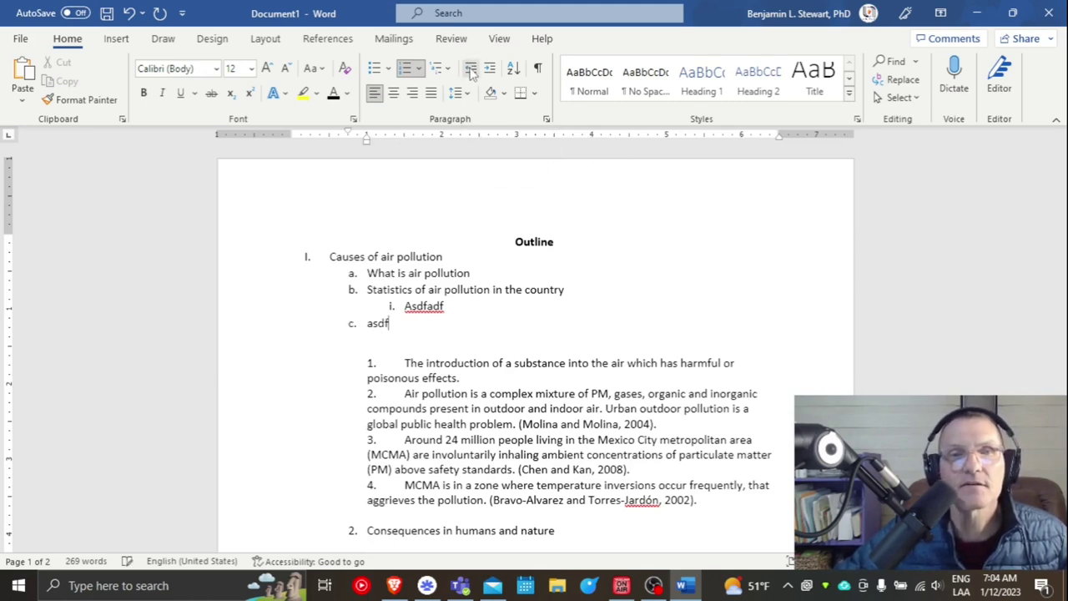
{"action": "left_click", "coordinate": [491, 70]}
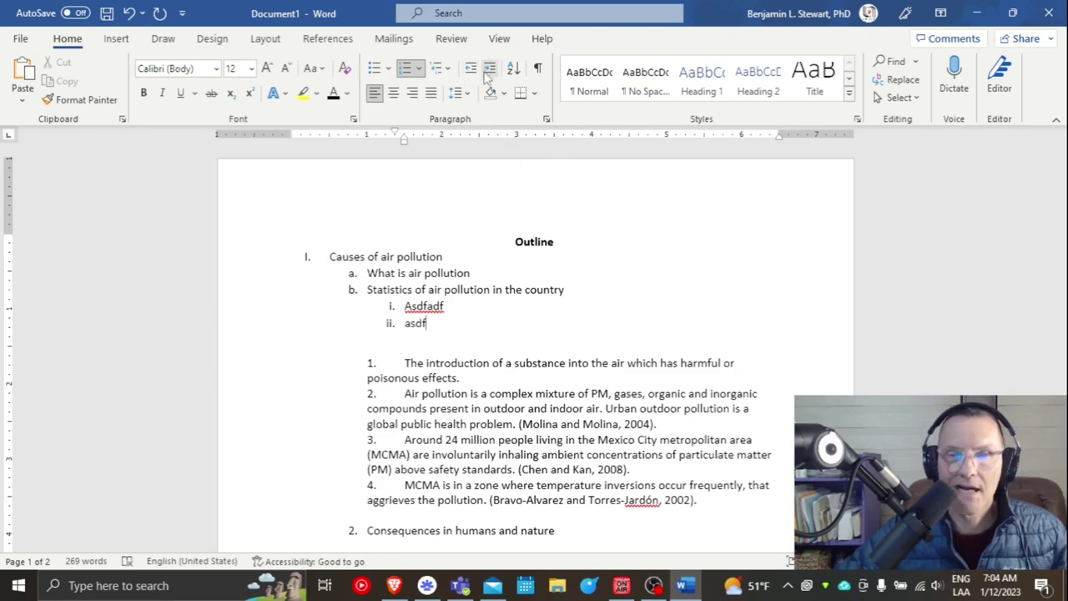
Undo the auto-capitalisation and delete the 'asdf' test item ii
{"action": "left_click", "coordinate": [456, 322]}
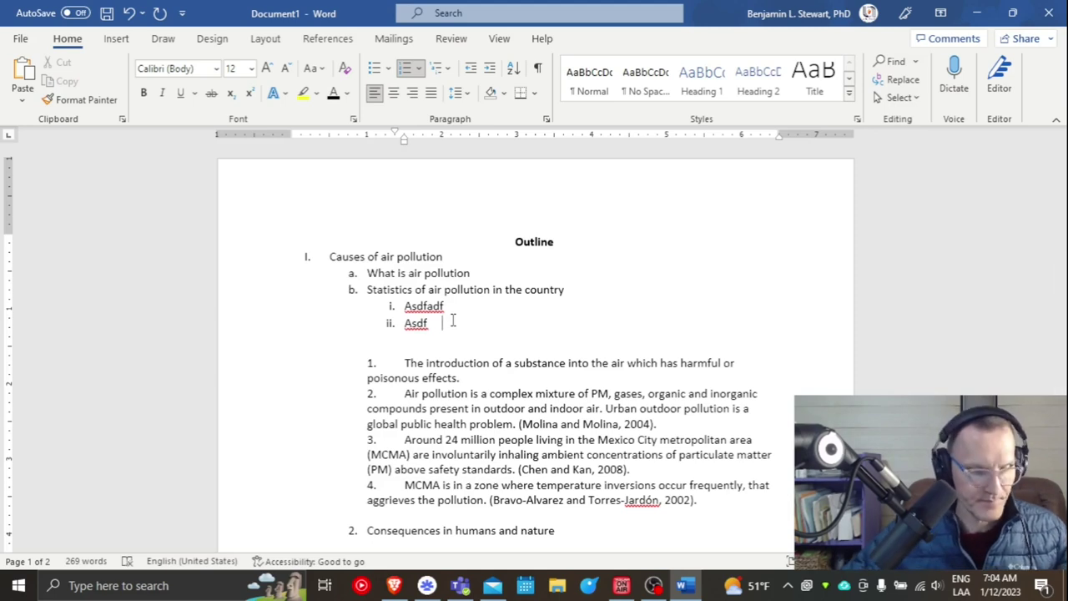
{"action": "key", "text": "ctrl+z"}
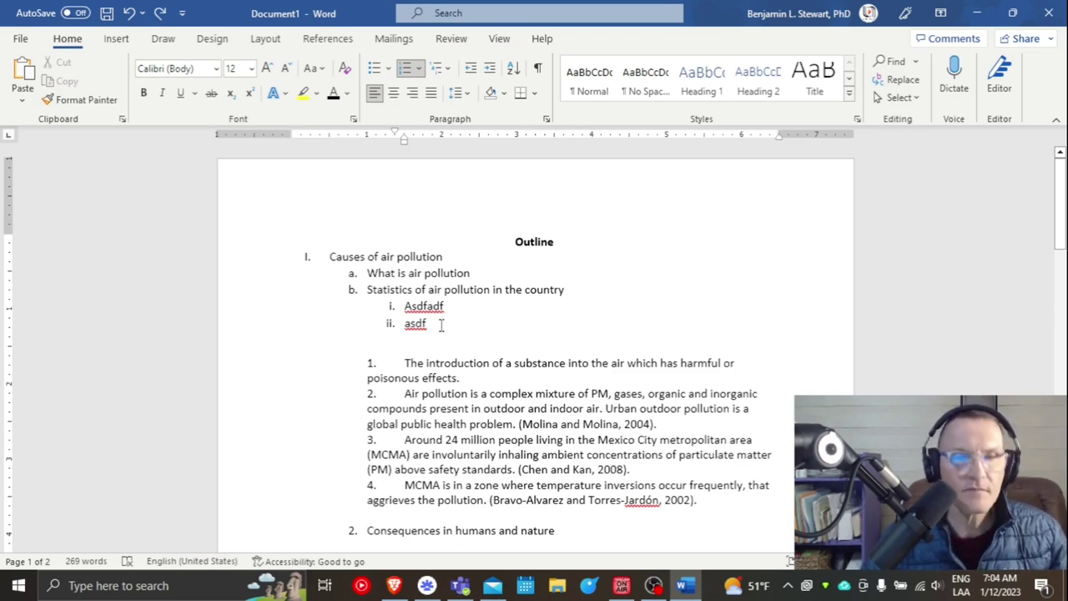
{"action": "key", "text": "BackSpace"}
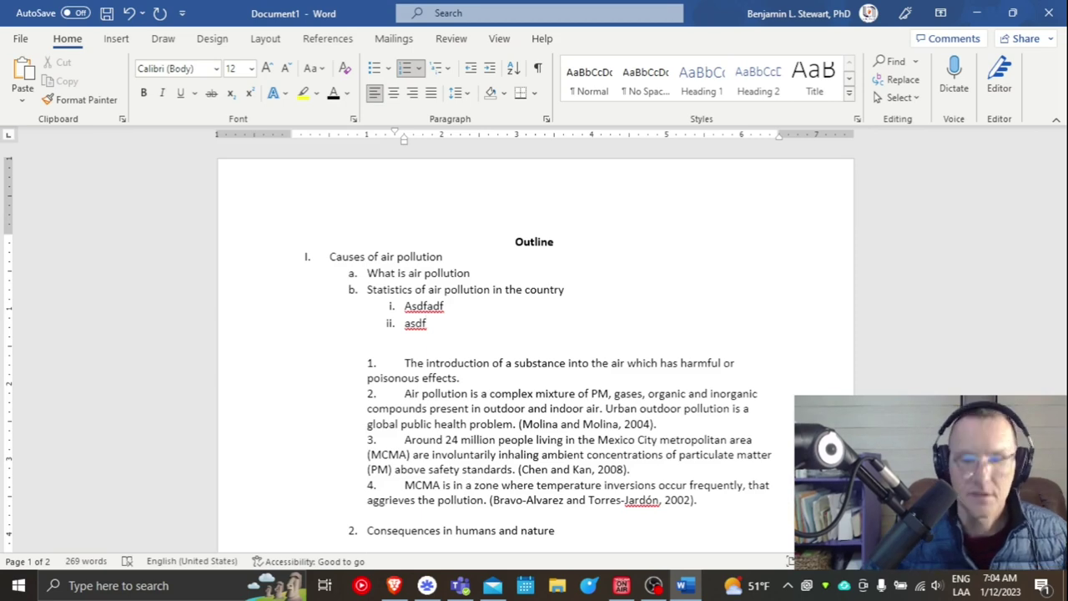
{"action": "key", "text": "BackSpace"}
{"action": "key", "text": "BackSpace"}
{"action": "key", "text": "BackSpace"}
{"action": "key", "text": "BackSpace"}
{"action": "key", "text": "BackSpace"}
{"action": "key", "text": "BackSpace"}
{"action": "key", "text": "BackSpace"}
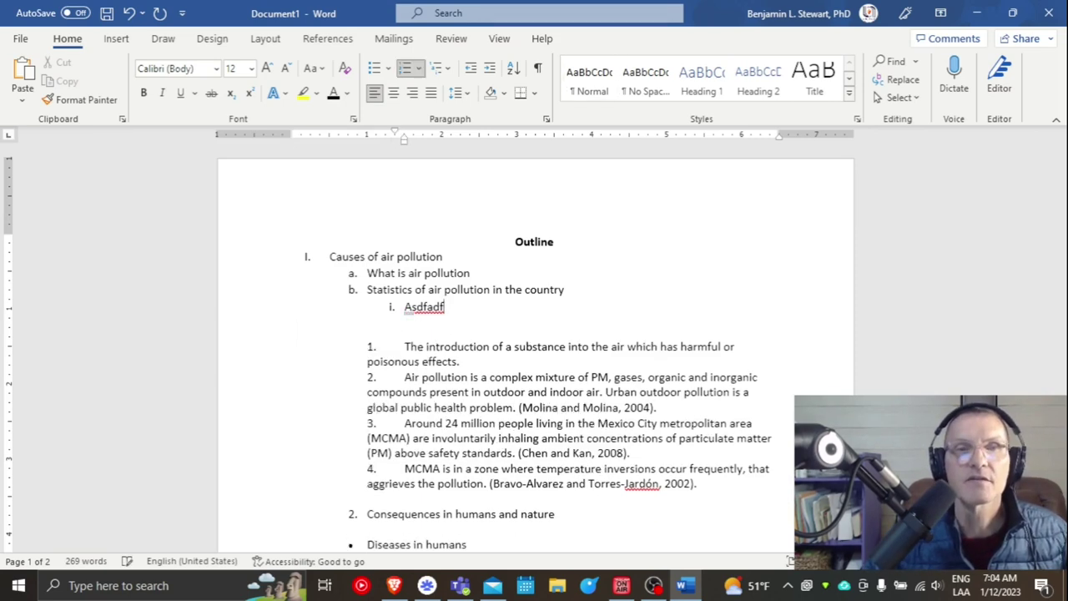
{"action": "key", "text": "BackSpace"}
{"action": "key", "text": "BackSpace"}
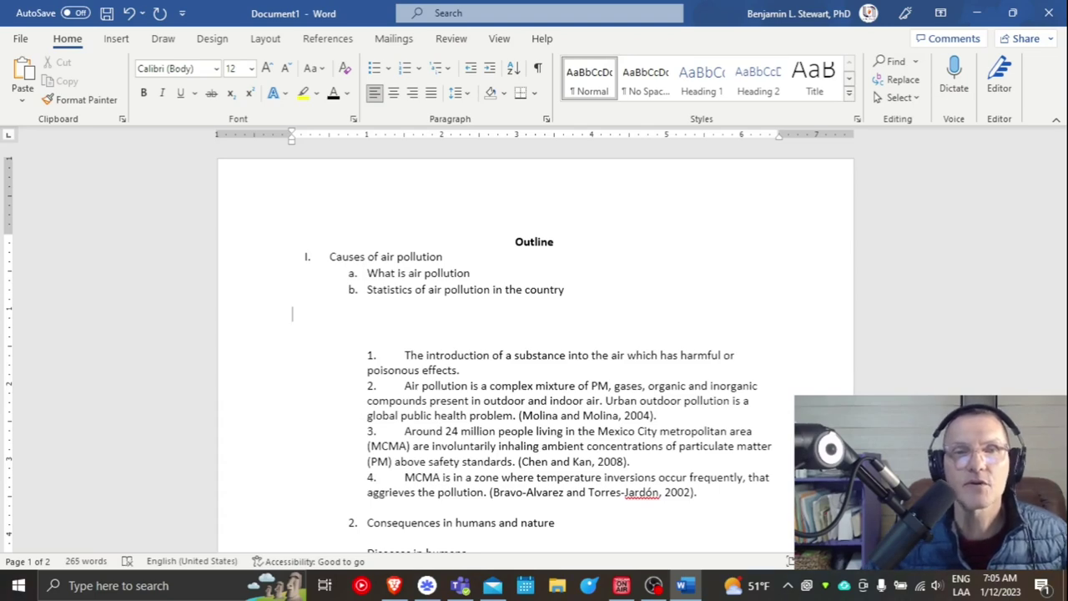
Convert numbered paragraphs 1 and 2 into Roman sub-items i. and ii
{"action": "left_click", "coordinate": [404, 355]}
{"action": "key", "text": "BackSpace"}
{"action": "key", "text": "BackSpace"}
{"action": "key", "text": "BackSpace"}
{"action": "key", "text": "BackSpace"}
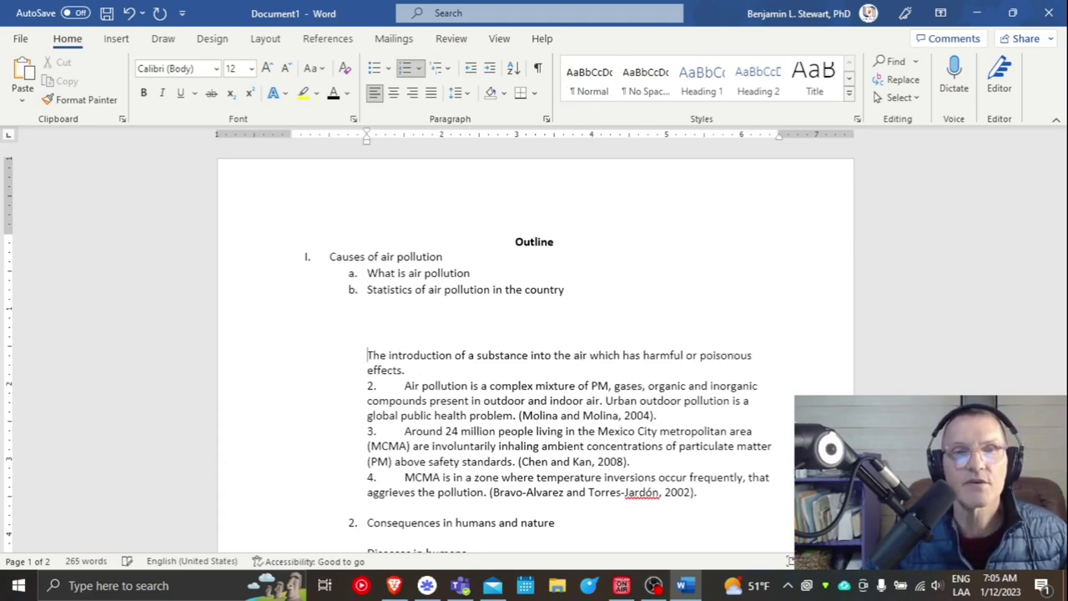
{"action": "key", "text": "BackSpace"}
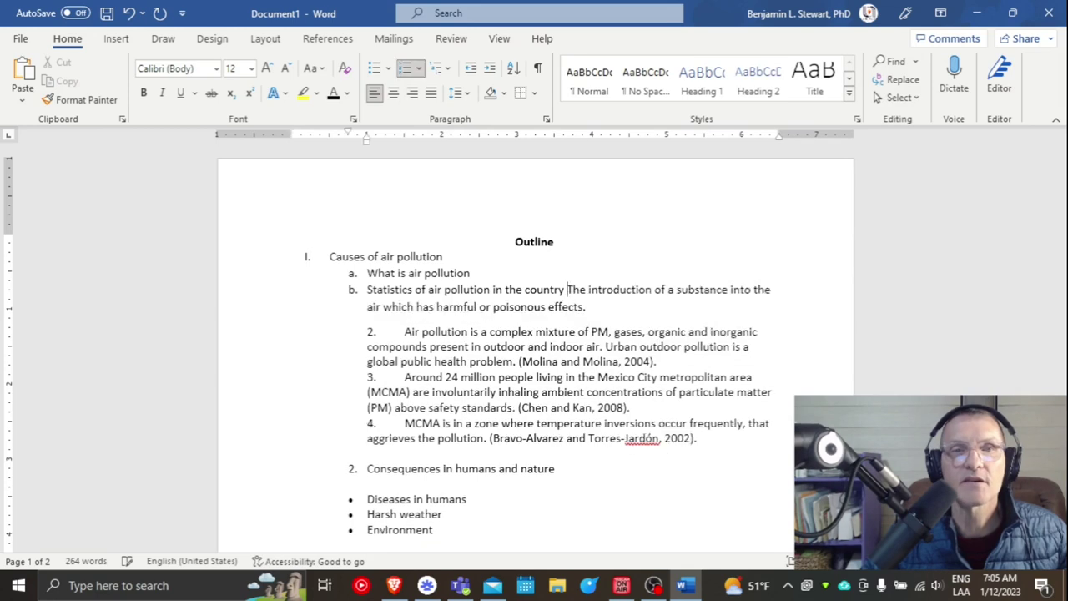
{"action": "key", "text": "Return"}
{"action": "key", "text": "Tab"}
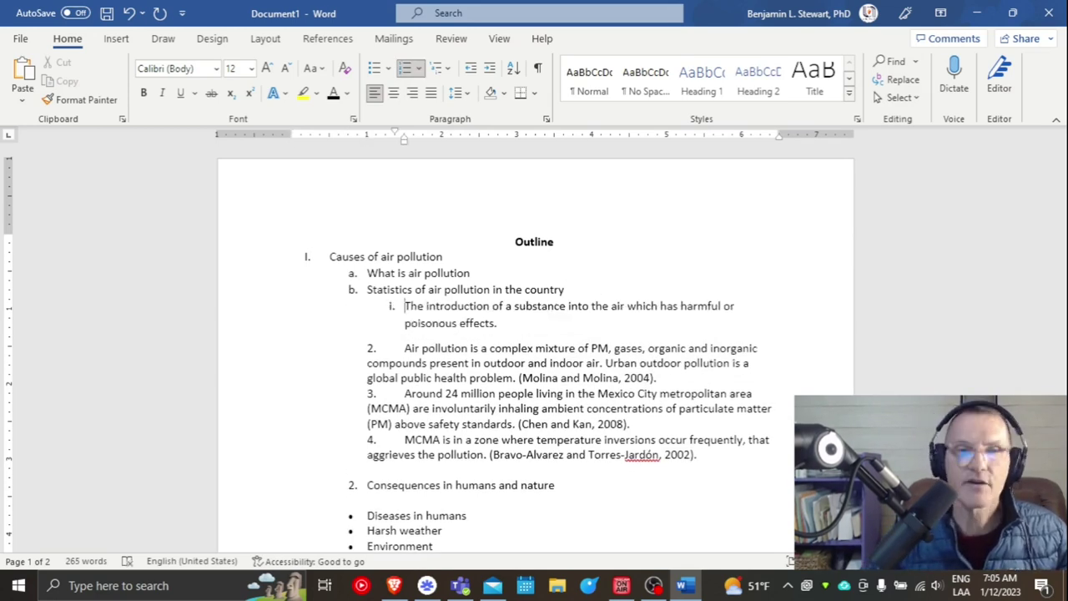
{"action": "left_click", "coordinate": [405, 347]}
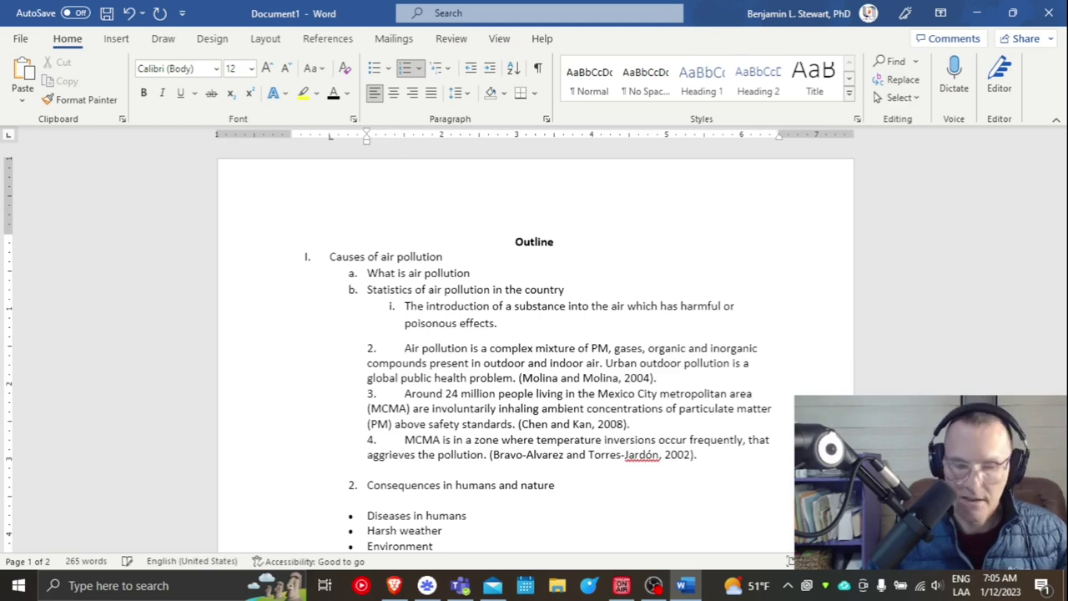
{"action": "key", "text": "BackSpace"}
{"action": "key", "text": "BackSpace"}
{"action": "key", "text": "BackSpace"}
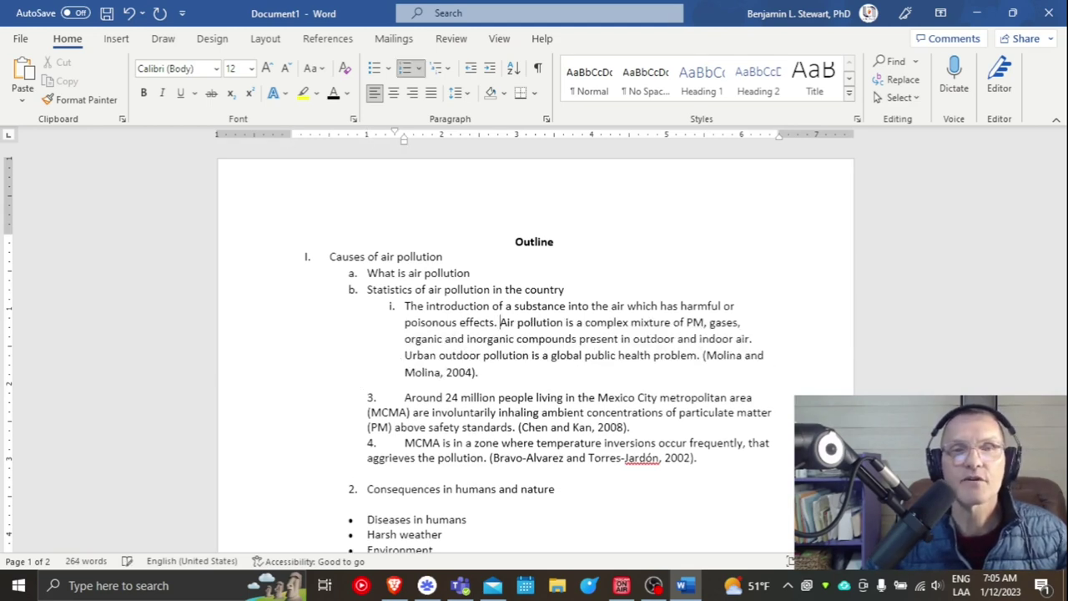
{"action": "key", "text": "Return"}
Convert paragraph 3 and the MCMA paragraph into sub-items iii. and iv
{"action": "key", "text": "Down"}
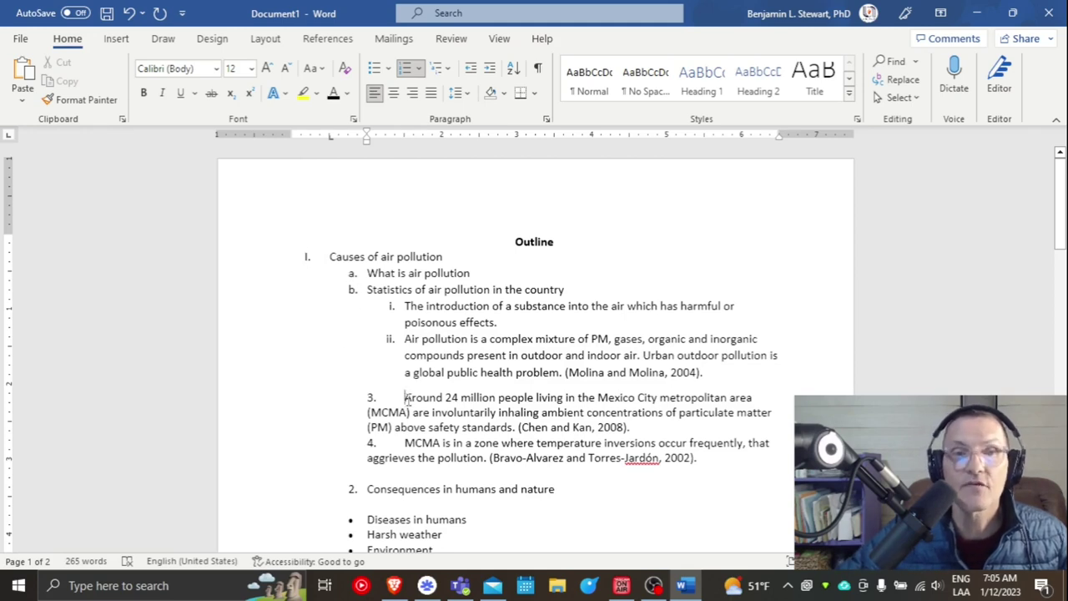
{"action": "key", "text": "BackSpace"}
{"action": "key", "text": "BackSpace"}
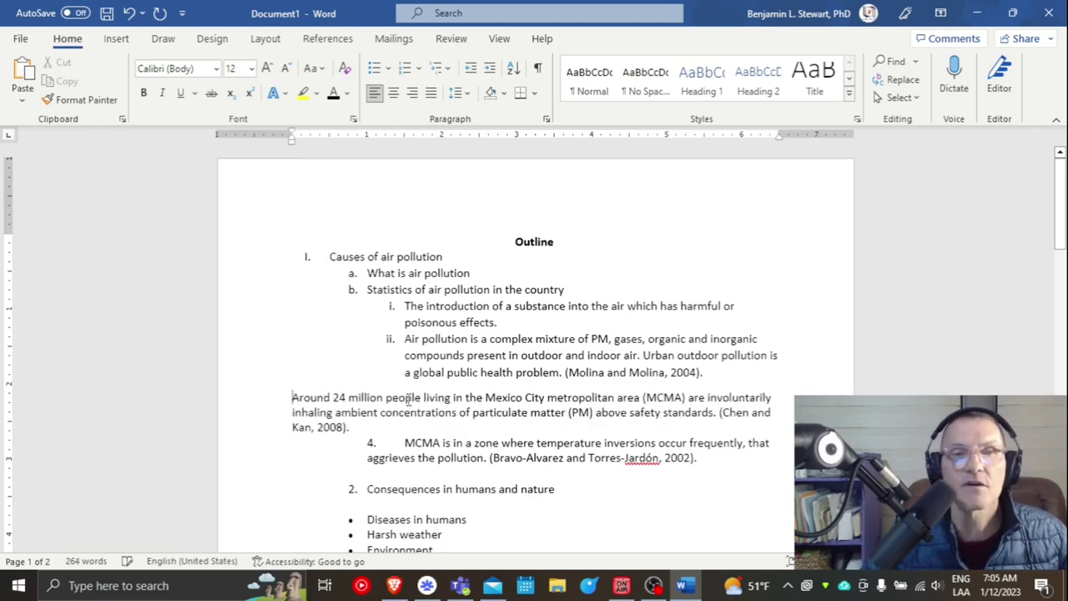
{"action": "key", "text": "BackSpace"}
{"action": "key", "text": "Return"}
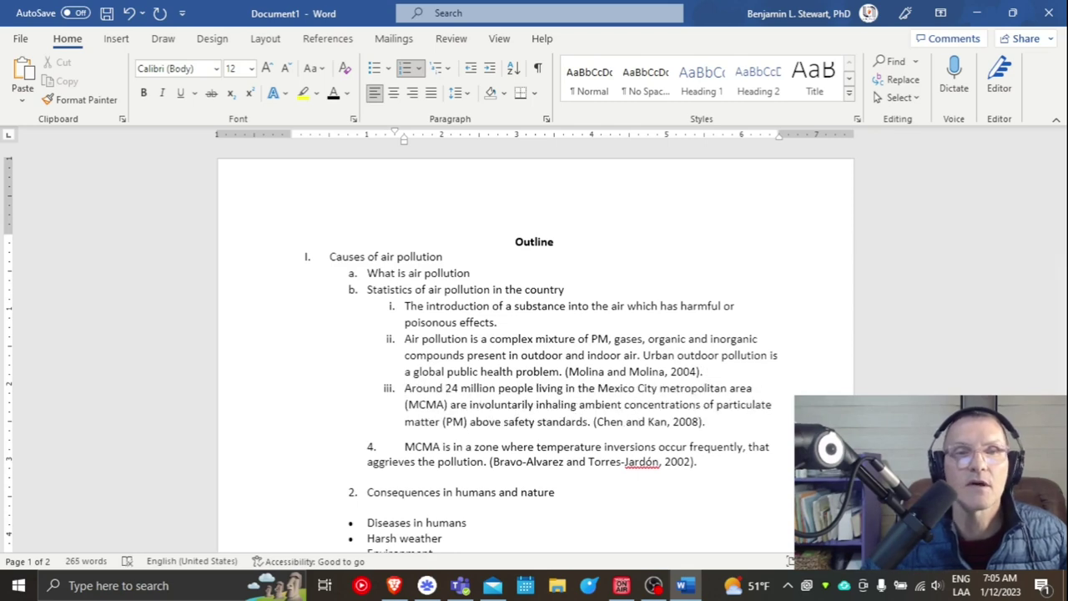
{"action": "left_click", "coordinate": [406, 448]}
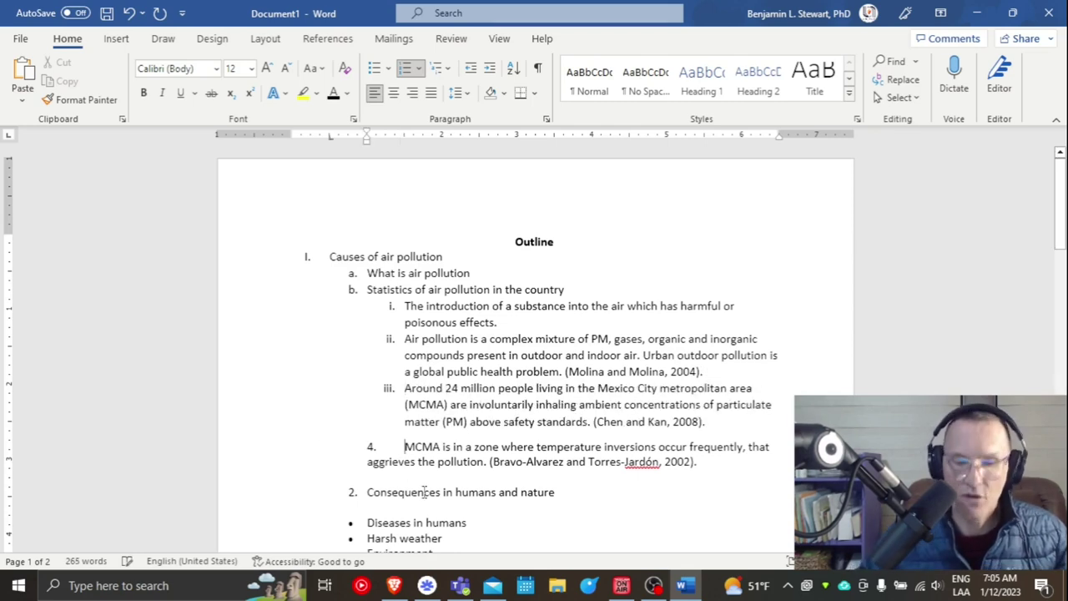
{"action": "key", "text": "BackSpace"}
{"action": "key", "text": "BackSpace"}
{"action": "key", "text": "BackSpace"}
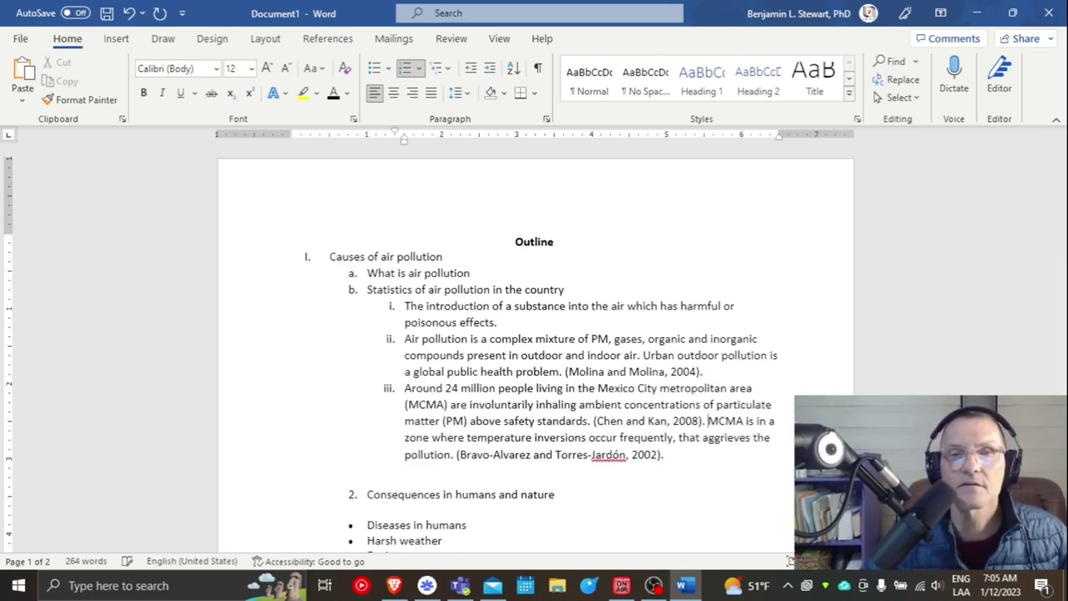
{"action": "key", "text": "Return"}
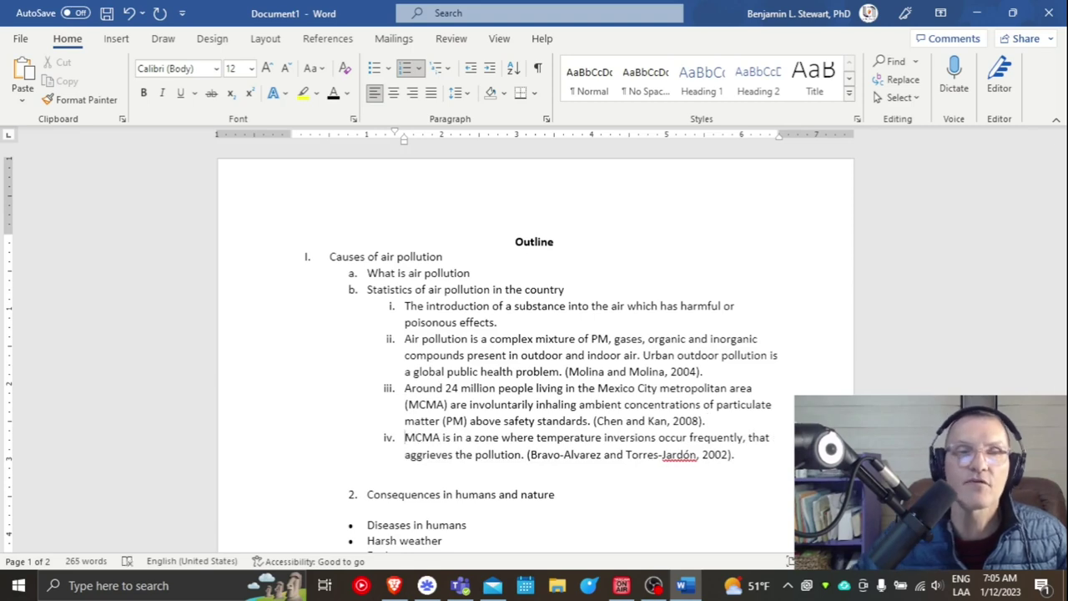
{"action": "left_click", "coordinate": [420, 70]}
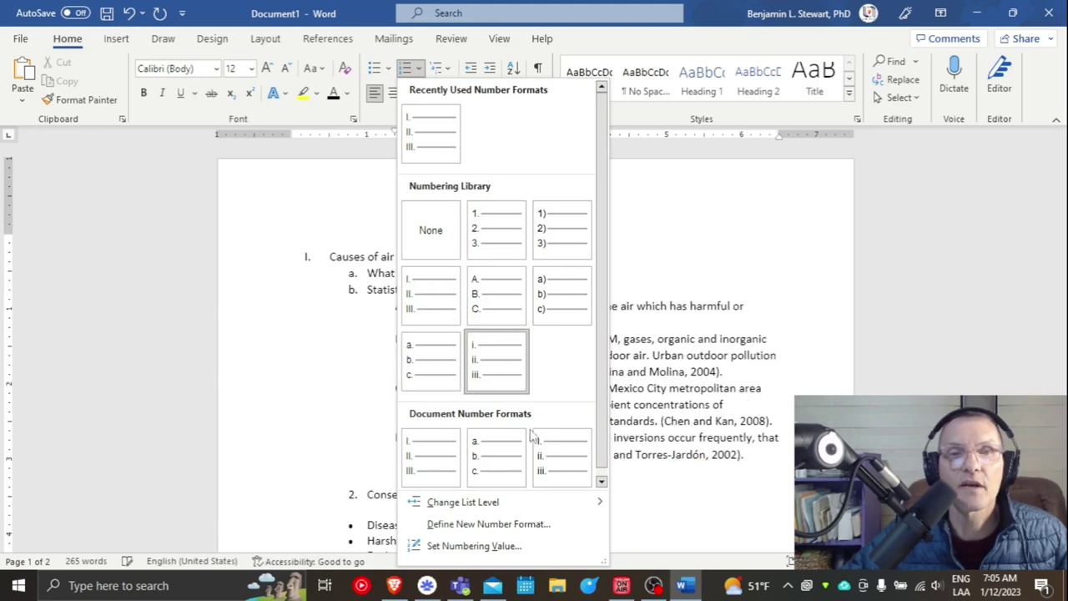
{"action": "left_click", "coordinate": [287, 332]}
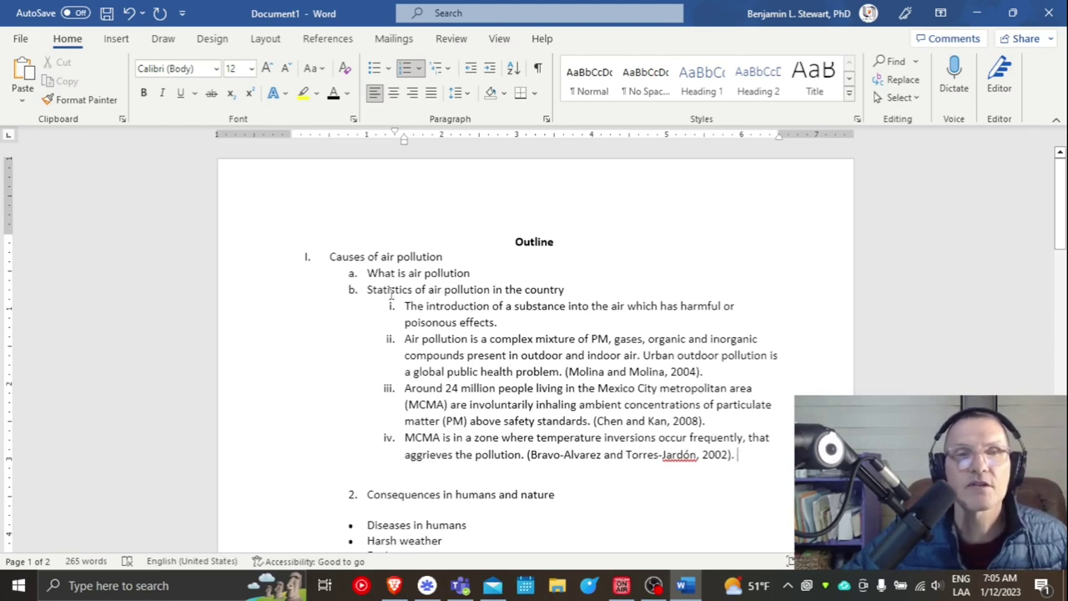
{"action": "left_click_drag", "start_coordinate": [321, 240], "coordinate": [447, 264]}
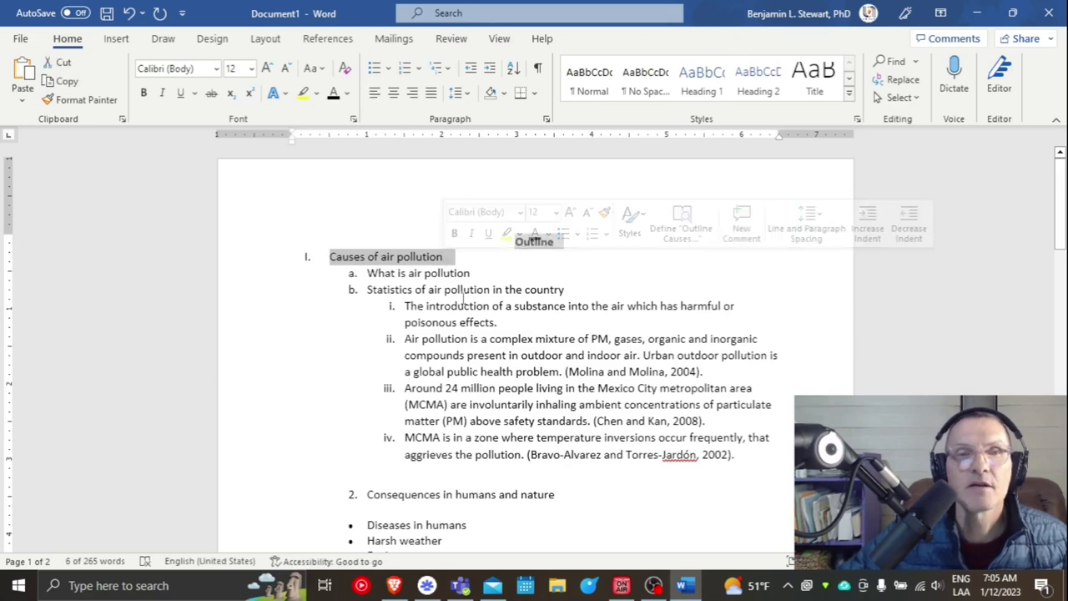
{"action": "left_click", "coordinate": [392, 274]}
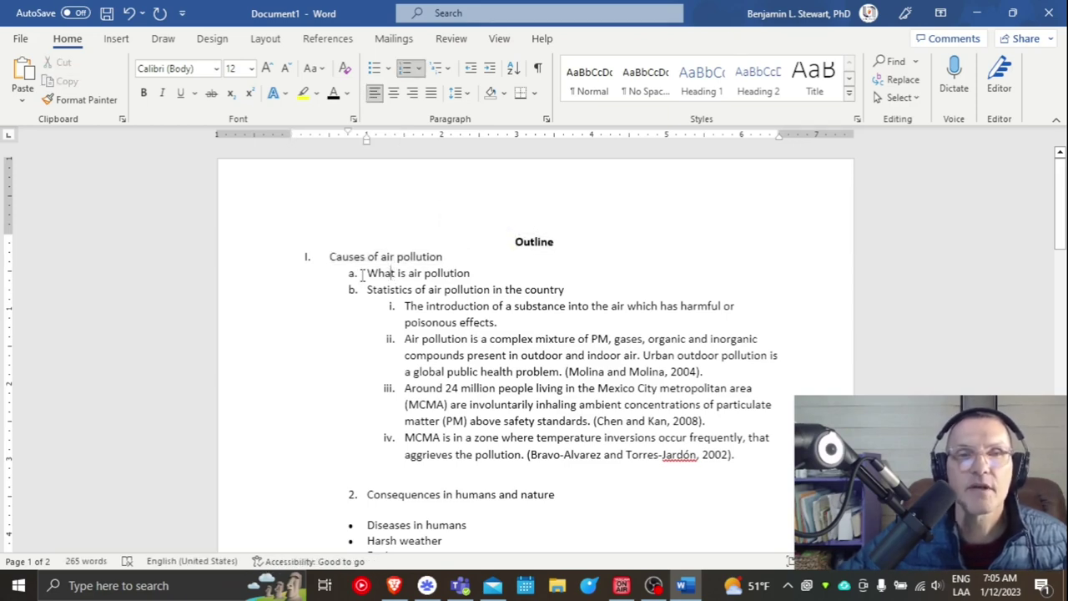
{"action": "left_click_drag", "start_coordinate": [365, 274], "coordinate": [471, 274]}
{"action": "left_click_drag", "start_coordinate": [367, 290], "coordinate": [567, 290]}
{"action": "left_click", "coordinate": [405, 305]}
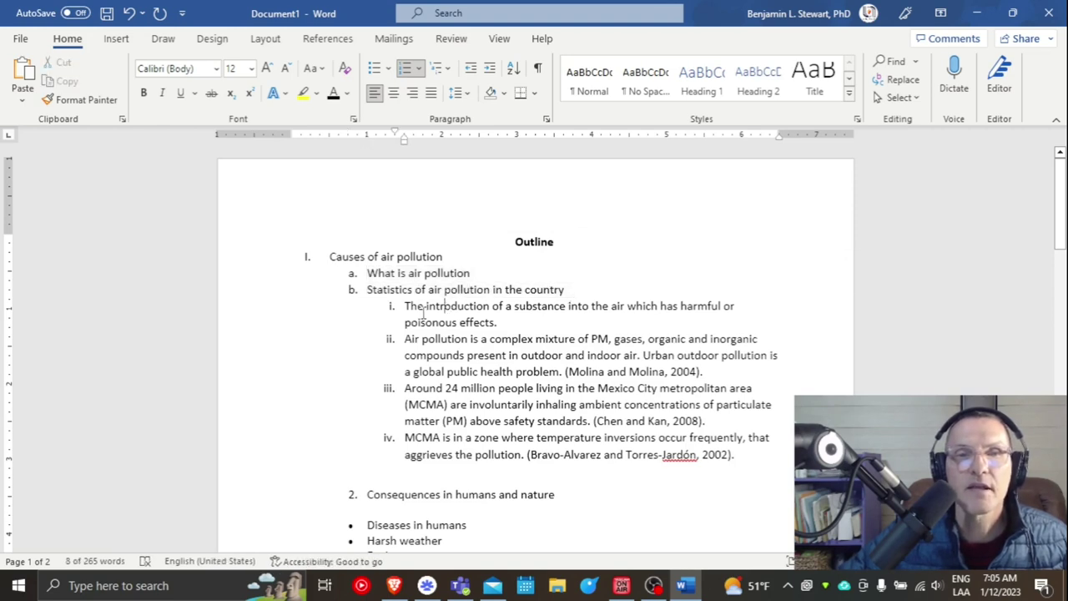
{"action": "left_click_drag", "start_coordinate": [406, 306], "coordinate": [766, 454]}
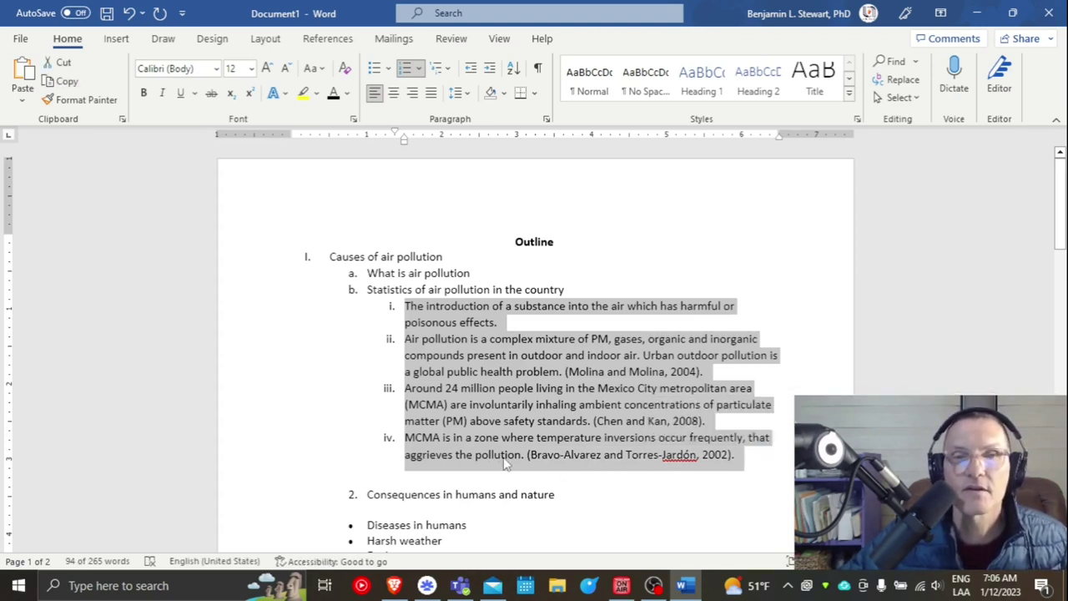
{"action": "scroll", "coordinate": [500, 384], "scroll_direction": "down", "scroll_amount": 2}
{"action": "left_click", "coordinate": [371, 423]}
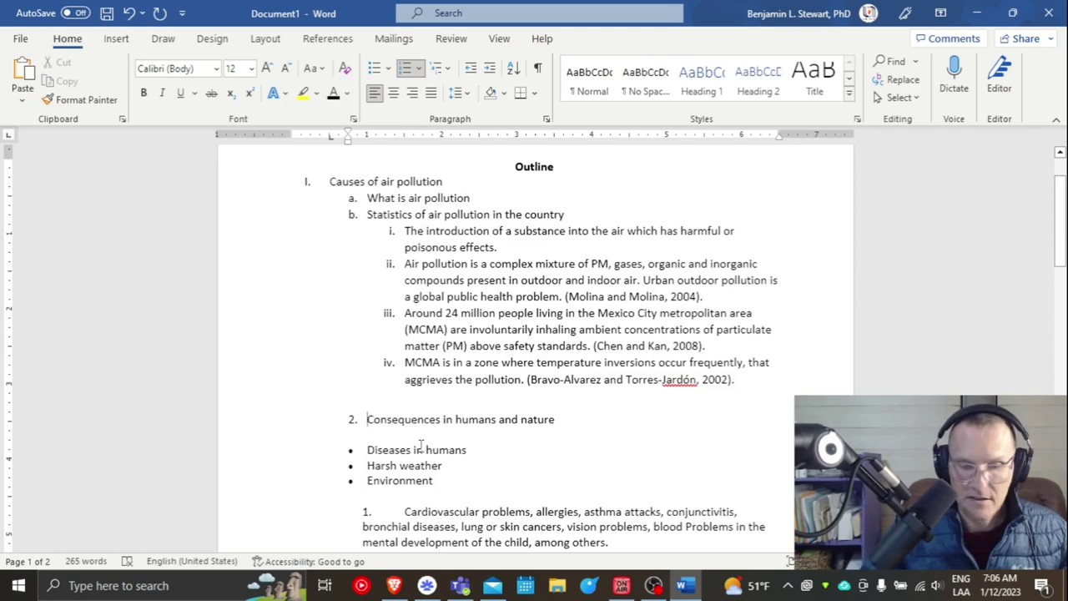
{"action": "key", "text": "BackSpace"}
{"action": "key", "text": "BackSpace"}
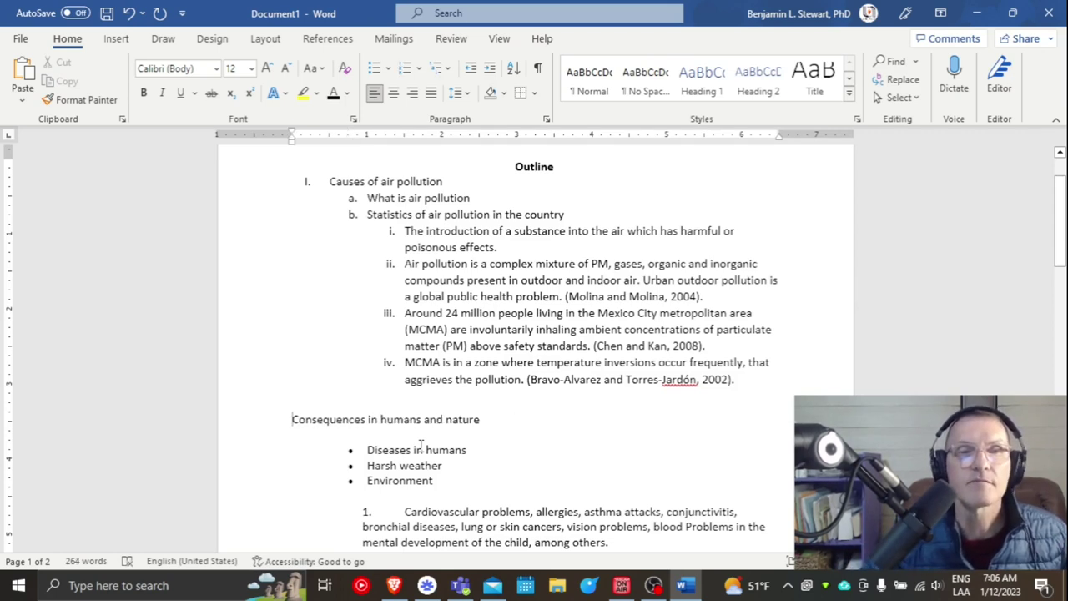
{"action": "key", "text": "BackSpace"}
{"action": "key", "text": "BackSpace"}
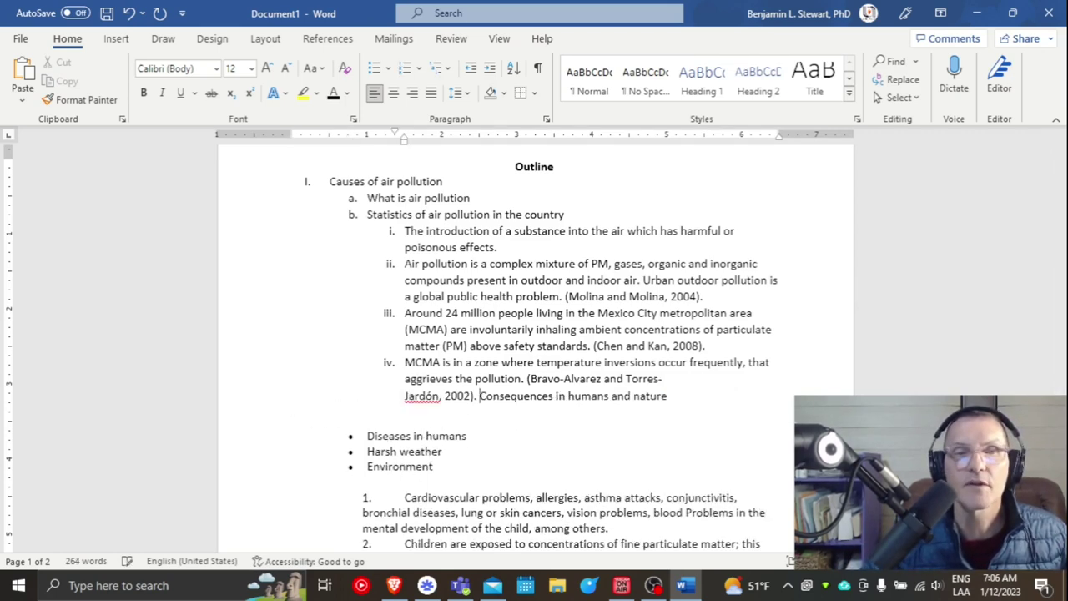
{"action": "key", "text": "Return"}
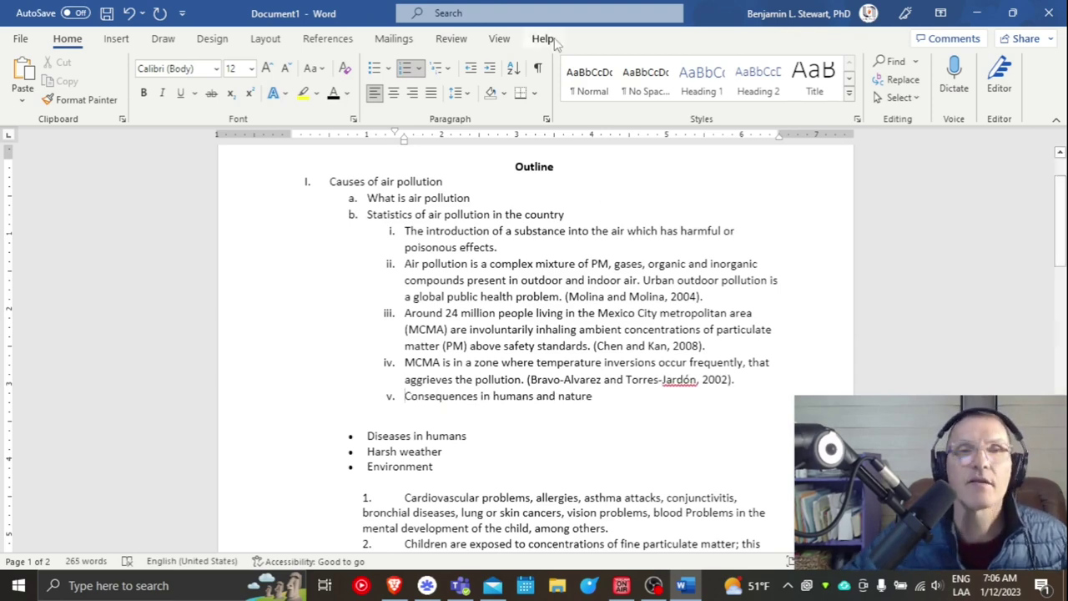
{"action": "left_click", "coordinate": [470, 69]}
{"action": "left_click", "coordinate": [470, 69]}
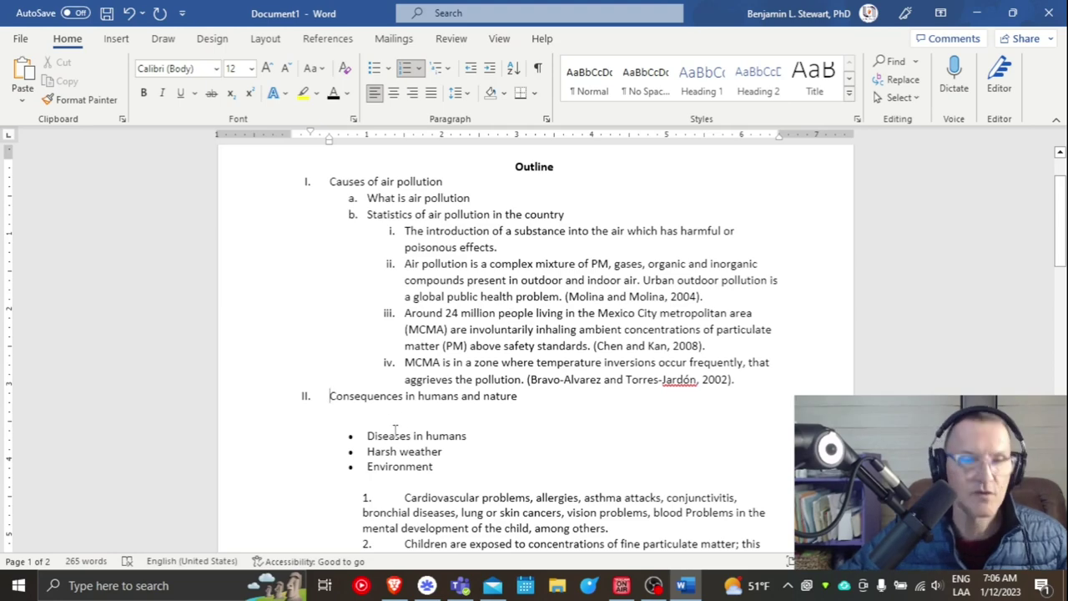
{"action": "left_click", "coordinate": [461, 587]}
{"action": "scroll", "coordinate": [572, 374], "scroll_direction": "up", "scroll_amount": 10}
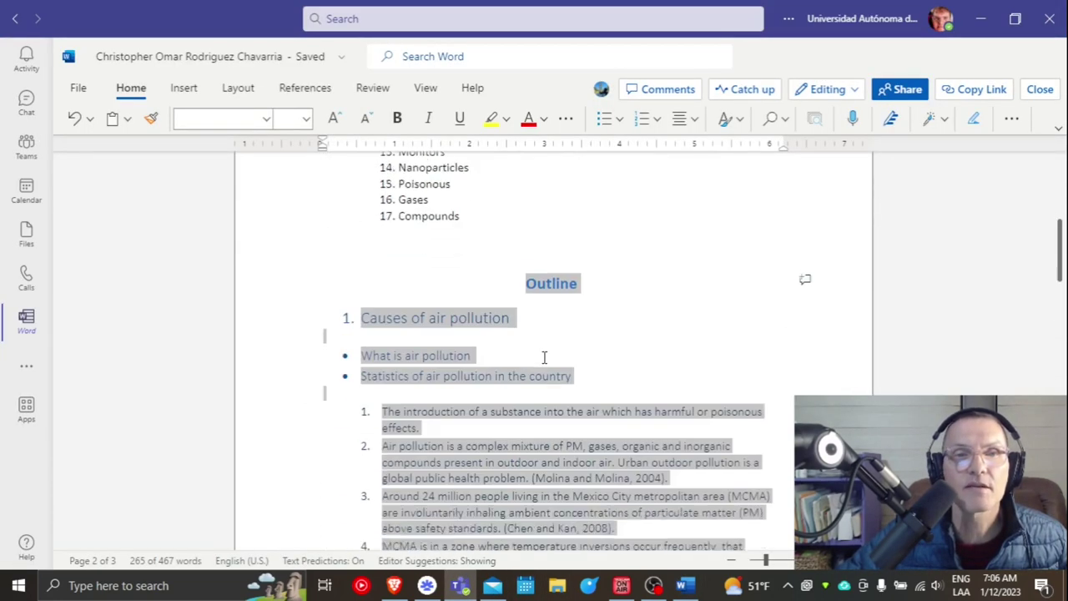
{"action": "scroll", "coordinate": [689, 443], "scroll_direction": "down", "scroll_amount": 2}
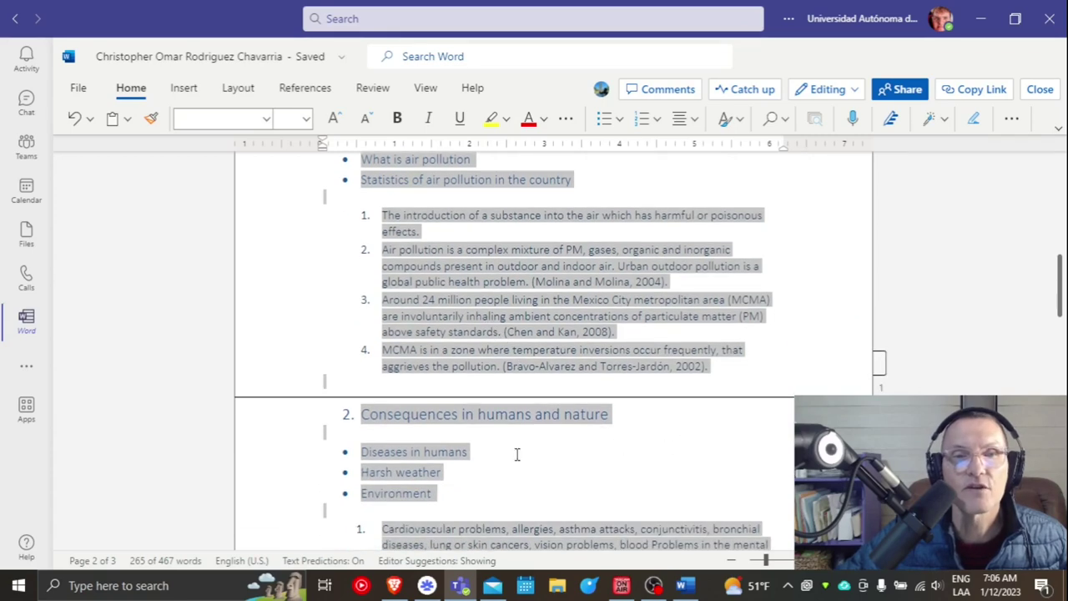
{"action": "left_click", "coordinate": [351, 414]}
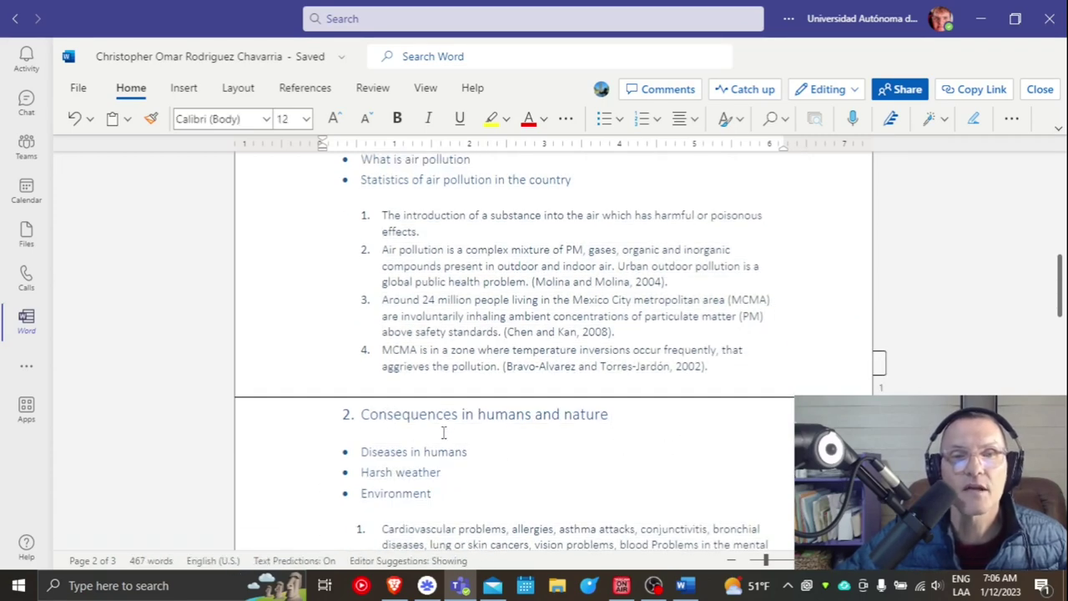
{"action": "key", "text": "alt+Tab"}
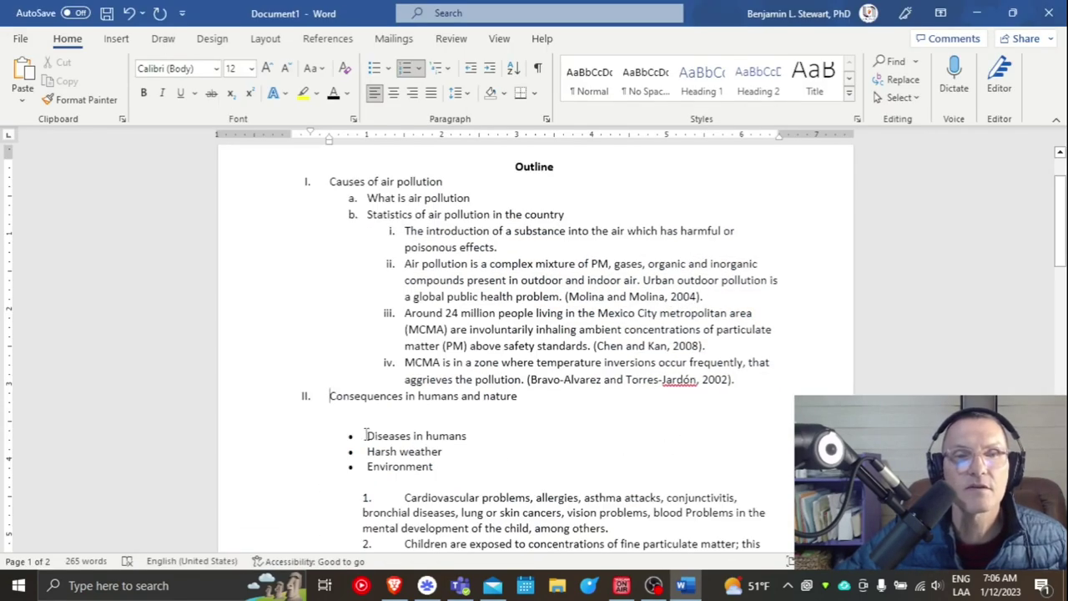
Make 'Diseases in humans' item a. and 'Harsh weather' item b. under II
{"action": "left_click", "coordinate": [365, 435]}
{"action": "key", "text": "BackSpace"}
{"action": "key", "text": "BackSpace"}
{"action": "key", "text": "BackSpace"}
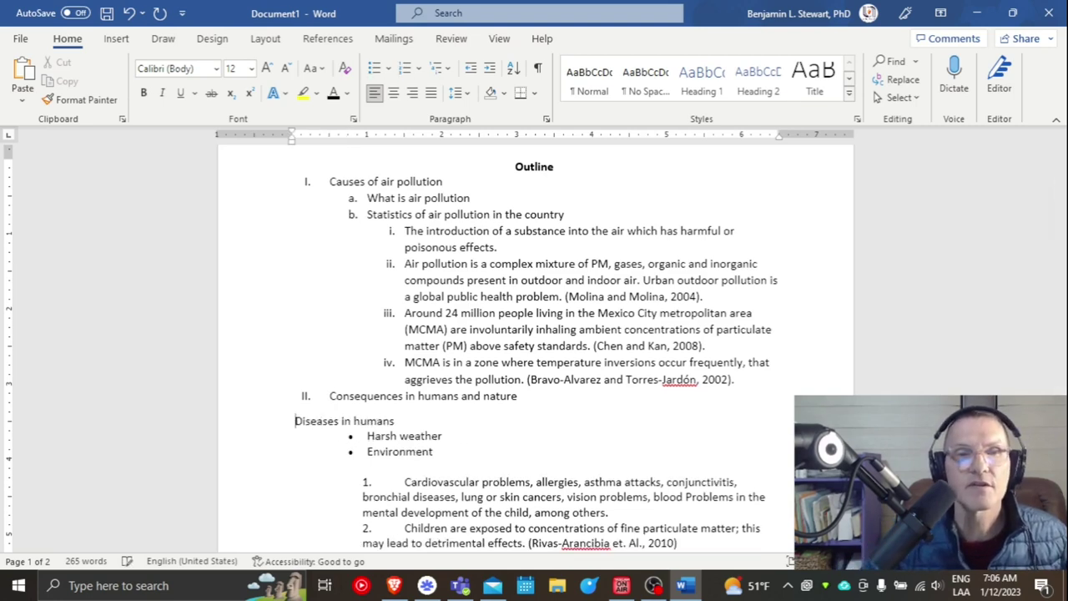
{"action": "left_click", "coordinate": [404, 68]}
{"action": "key", "text": "Tab"}
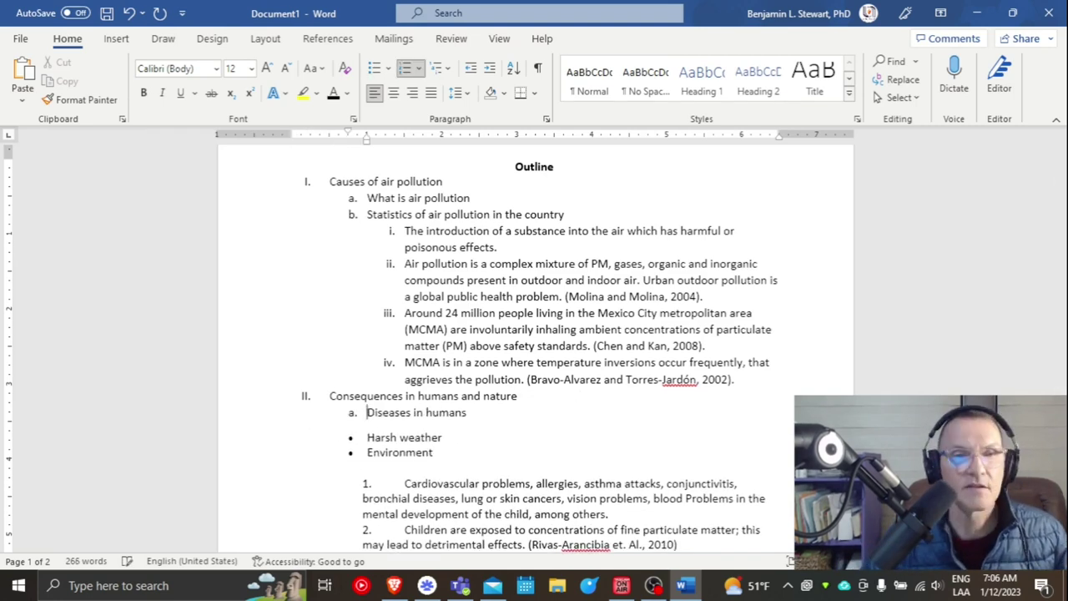
{"action": "left_click", "coordinate": [367, 438]}
{"action": "key", "text": "BackSpace"}
{"action": "key", "text": "BackSpace"}
{"action": "key", "text": "BackSpace"}
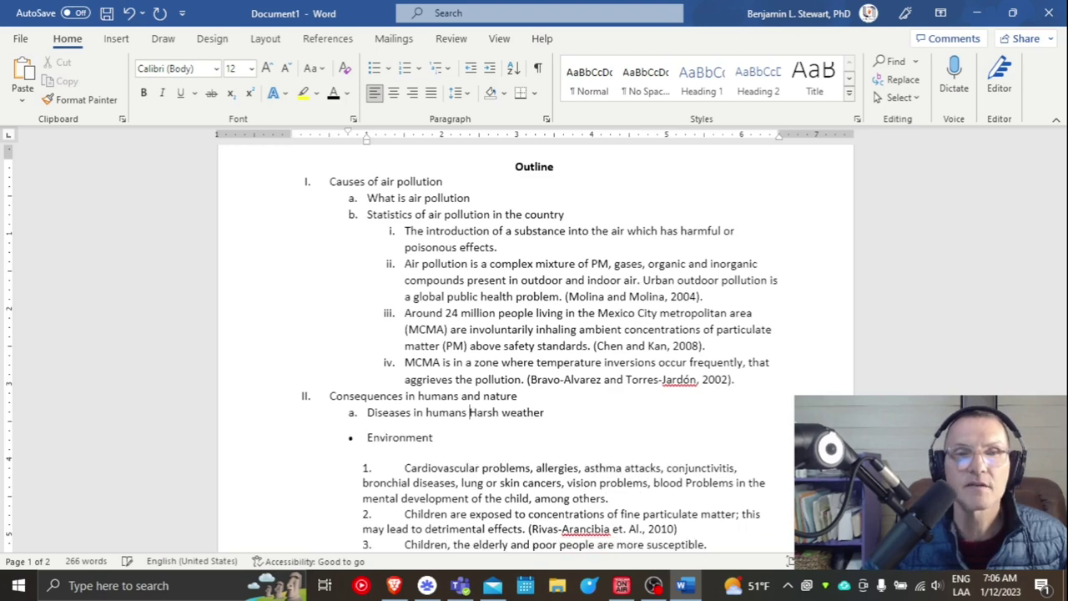
{"action": "key", "text": "Return"}
{"action": "key", "text": "Tab"}
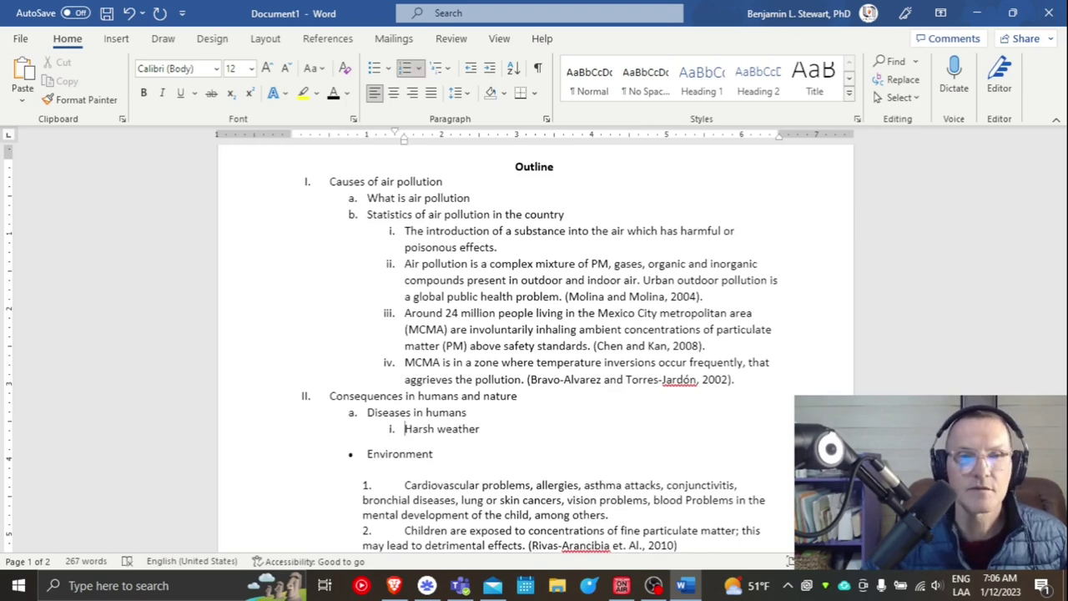
{"action": "left_click", "coordinate": [471, 67]}
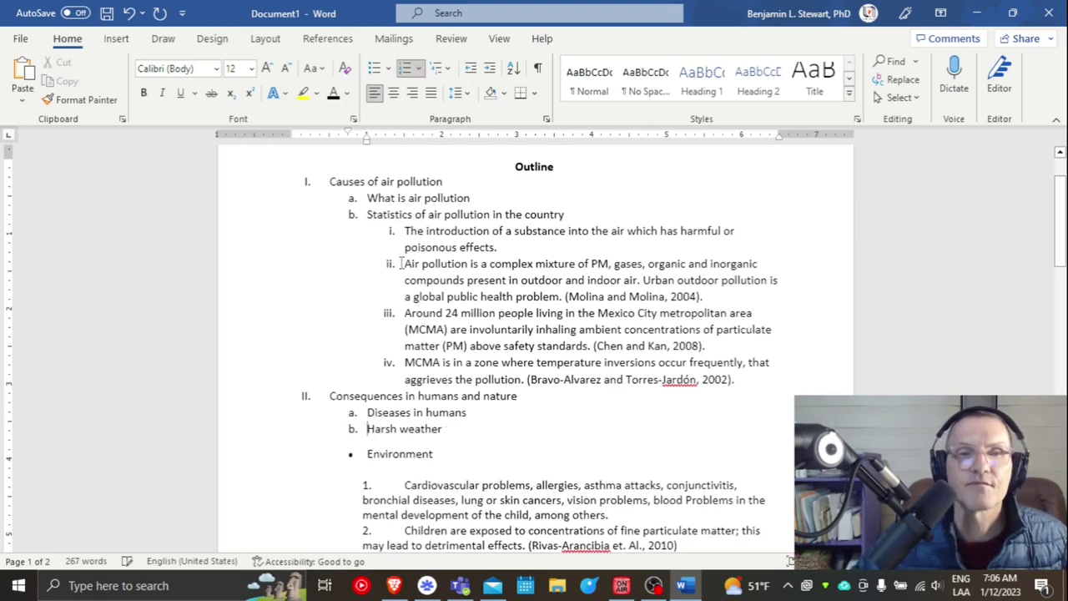
Make 'Environment' item c., then compare with the reference outline in Teams
{"action": "key", "text": "BackSpace"}
{"action": "key", "text": "BackSpace"}
{"action": "key", "text": "BackSpace"}
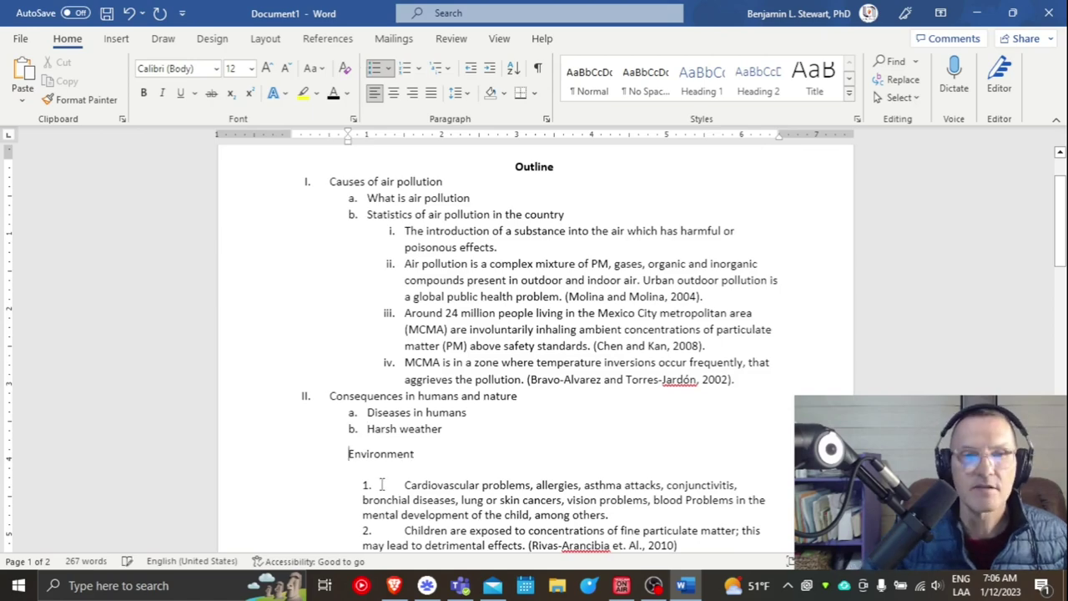
{"action": "key", "text": "Return"}
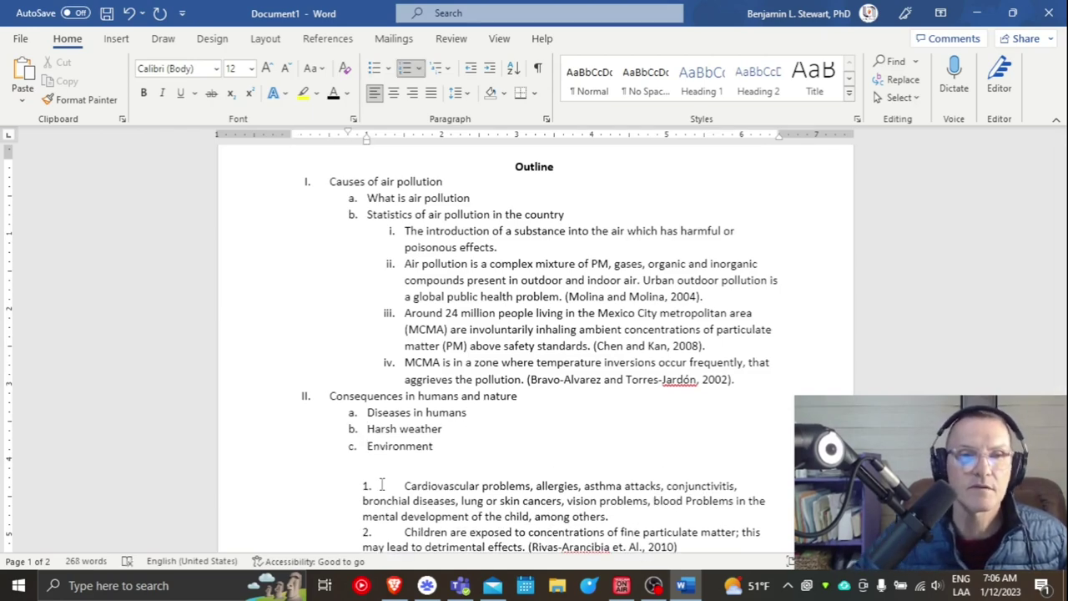
{"action": "key", "text": "alt+Tab"}
{"action": "scroll", "coordinate": [489, 365], "scroll_direction": "down", "scroll_amount": 3}
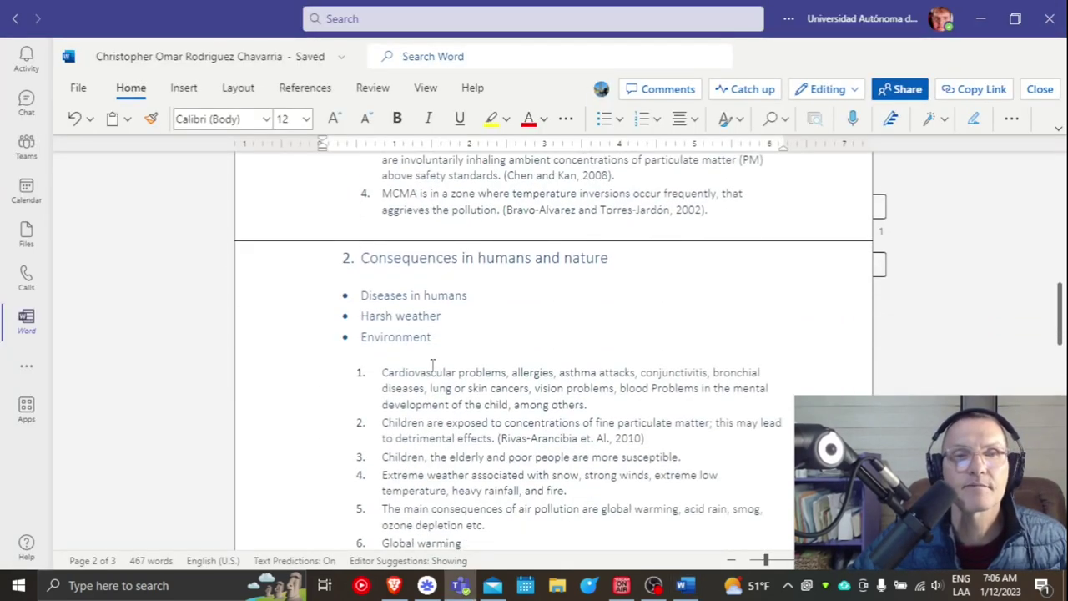
{"action": "scroll", "coordinate": [376, 348], "scroll_direction": "down", "scroll_amount": 2}
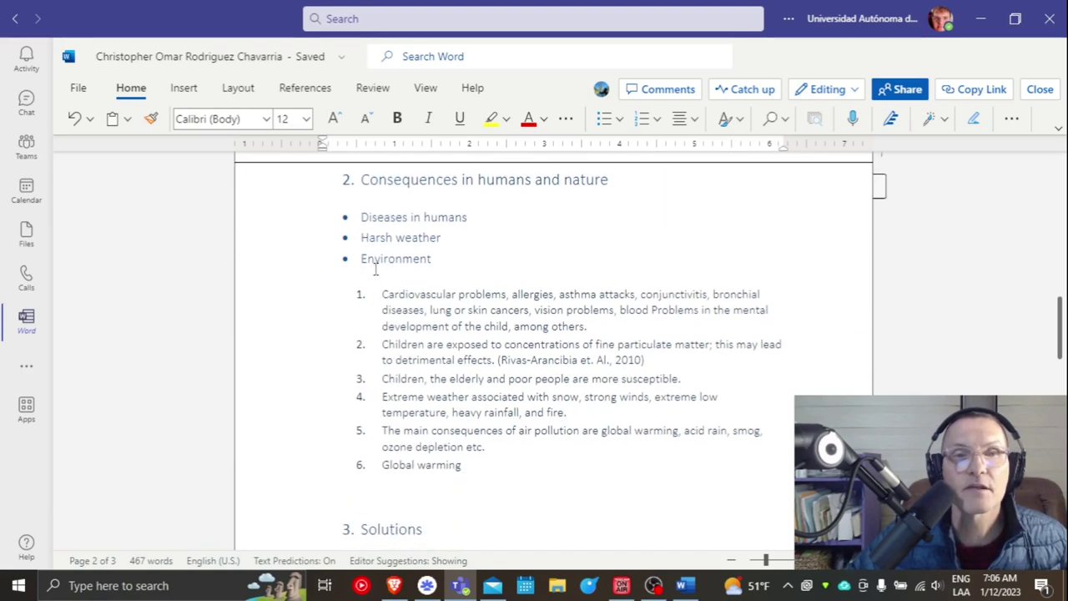
{"action": "key", "text": "alt+Tab"}
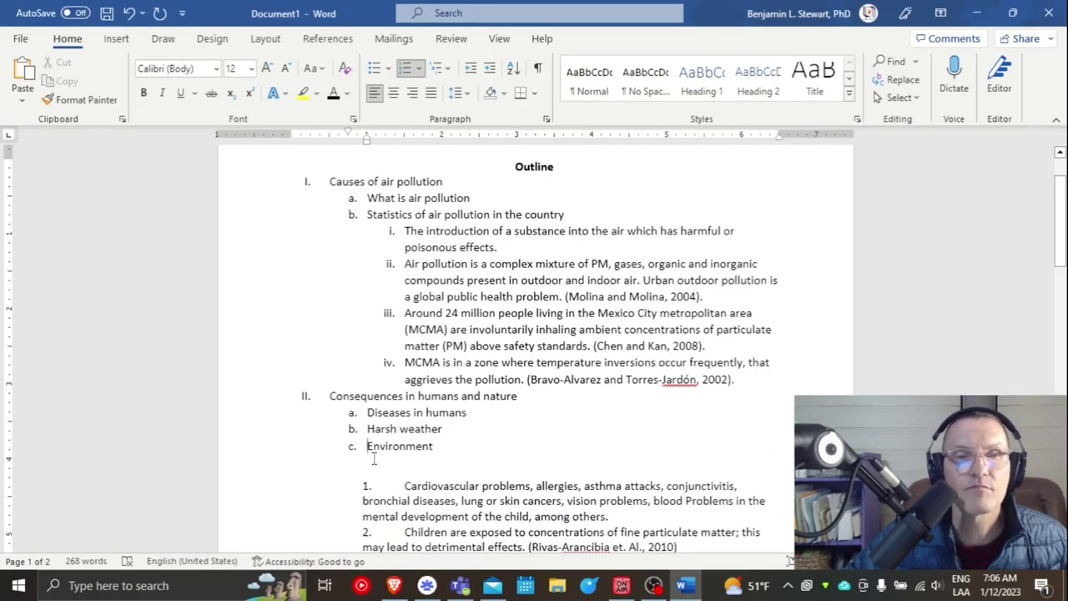
Turn 'Cardiovascular problems' and 'Children are exposed' into sub-items i. and ii. under Environment
{"action": "left_click", "coordinate": [401, 492]}
{"action": "key", "text": "BackSpace"}
{"action": "key", "text": "BackSpace"}
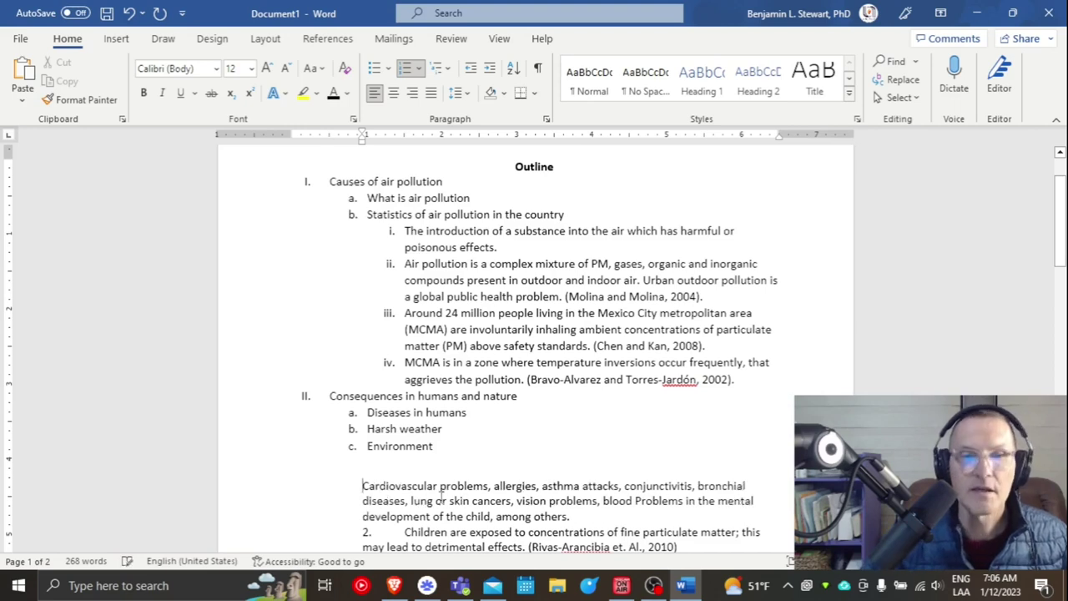
{"action": "key", "text": "BackSpace"}
{"action": "key", "text": "BackSpace"}
{"action": "key", "text": "BackSpace"}
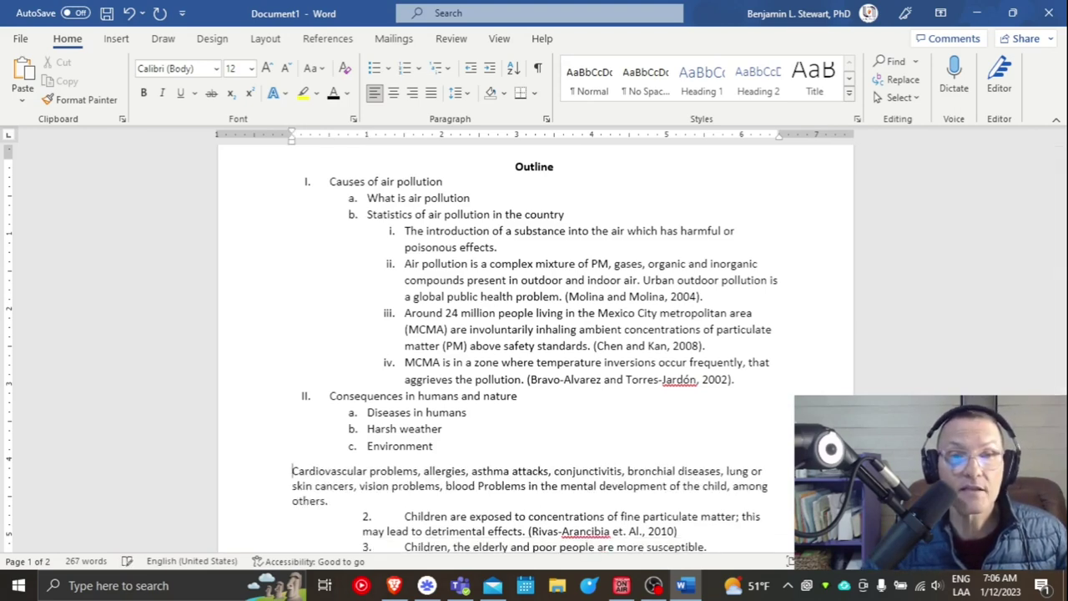
{"action": "key", "text": "BackSpace"}
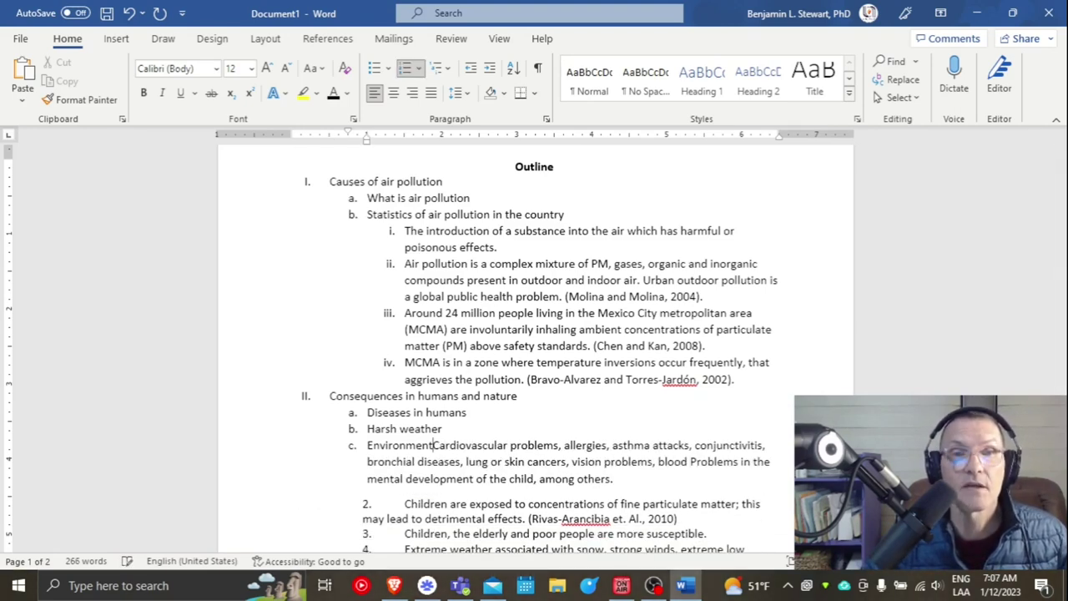
{"action": "key", "text": "Return"}
{"action": "key", "text": "Tab"}
{"action": "left_click", "coordinate": [405, 520]}
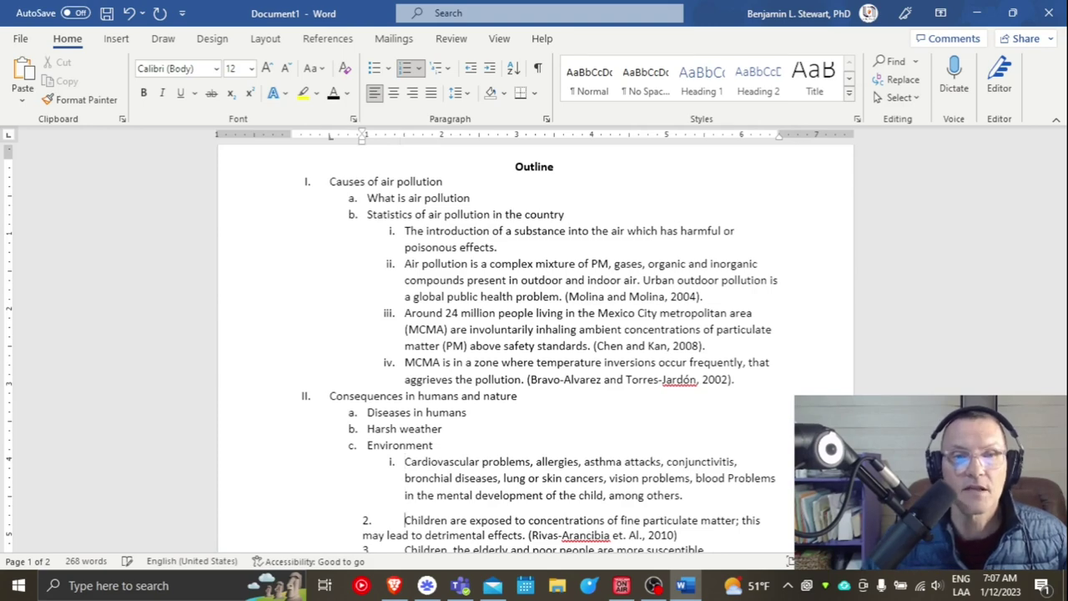
{"action": "key", "text": "BackSpace"}
{"action": "key", "text": "BackSpace"}
{"action": "key", "text": "BackSpace"}
{"action": "key", "text": "BackSpace"}
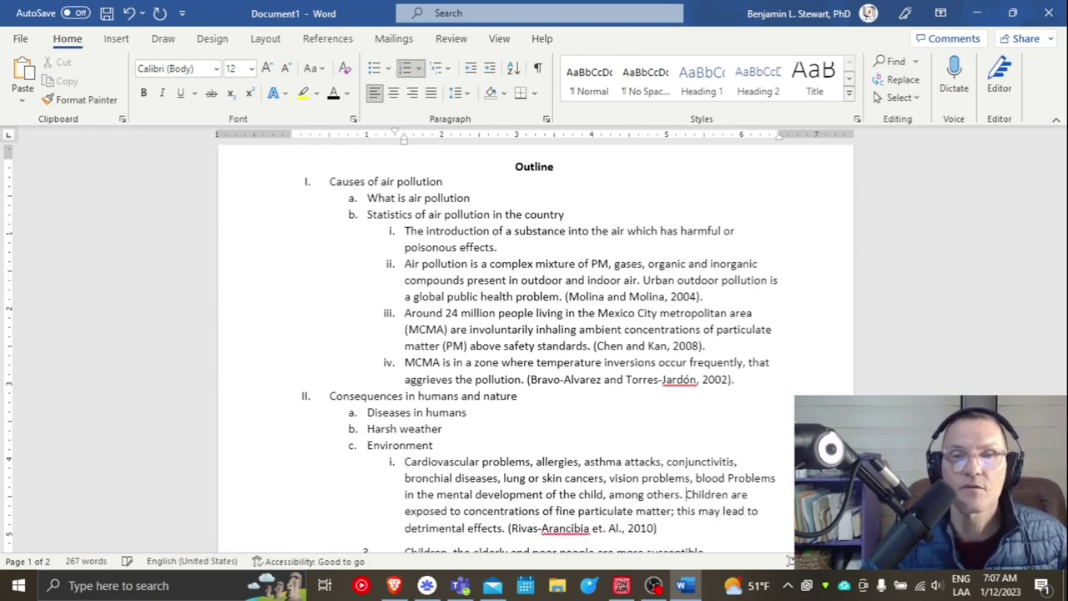
{"action": "key", "text": "Return"}
Turn 'Children, the elderly' and 'Extreme weather' into sub-items iii. and iv
{"action": "scroll", "coordinate": [468, 423], "scroll_direction": "down", "scroll_amount": 3}
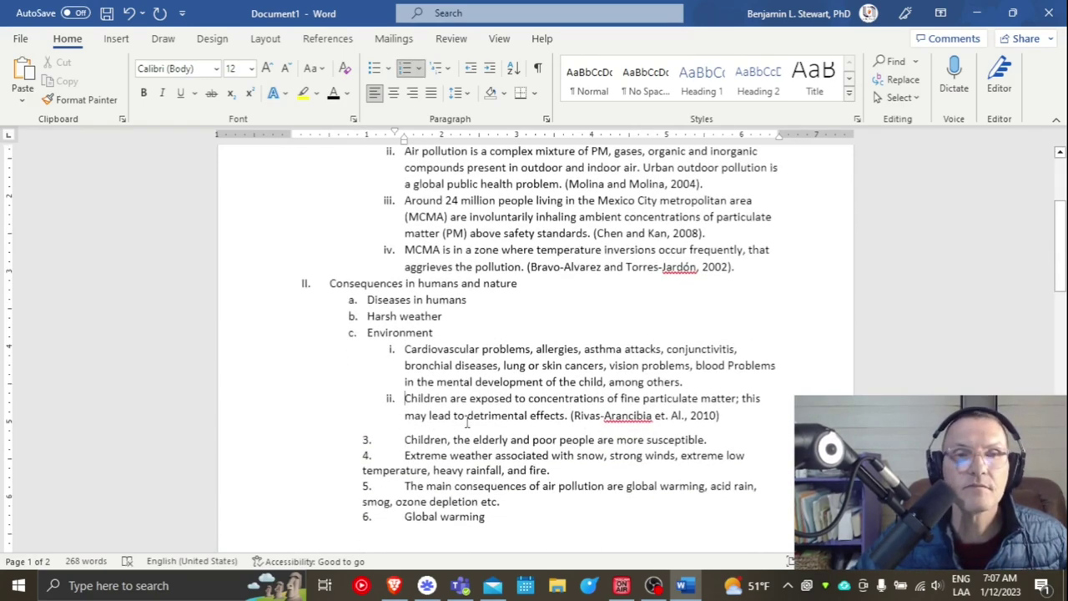
{"action": "left_click", "coordinate": [406, 443]}
{"action": "key", "text": "BackSpace"}
{"action": "key", "text": "BackSpace"}
{"action": "key", "text": "BackSpace"}
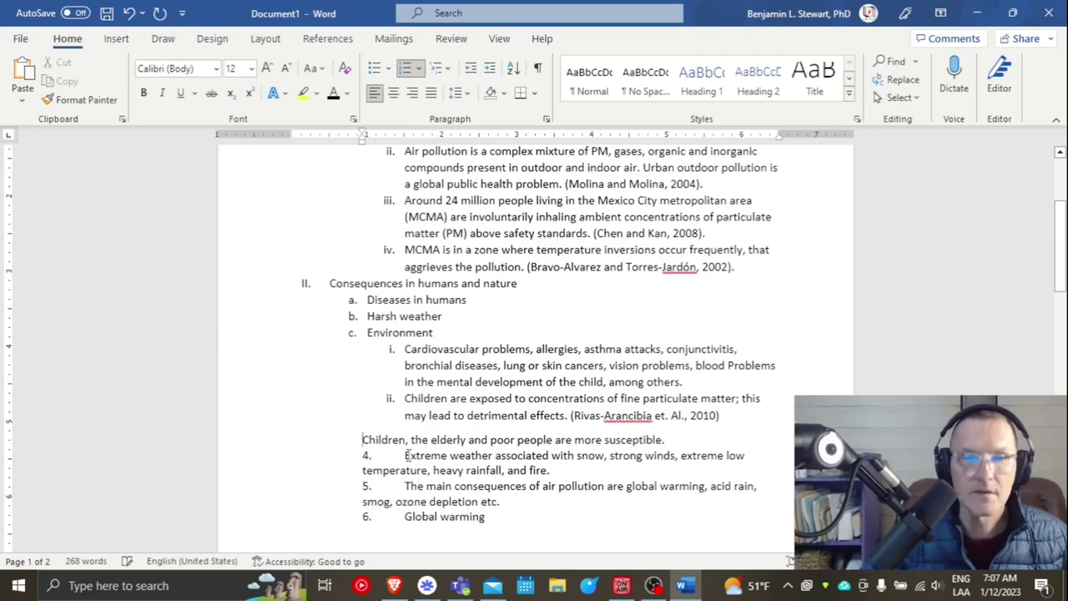
{"action": "key", "text": "Return"}
{"action": "key", "text": "Down"}
{"action": "key", "text": "BackSpace"}
{"action": "key", "text": "BackSpace"}
{"action": "key", "text": "BackSpace"}
{"action": "key", "text": "BackSpace"}
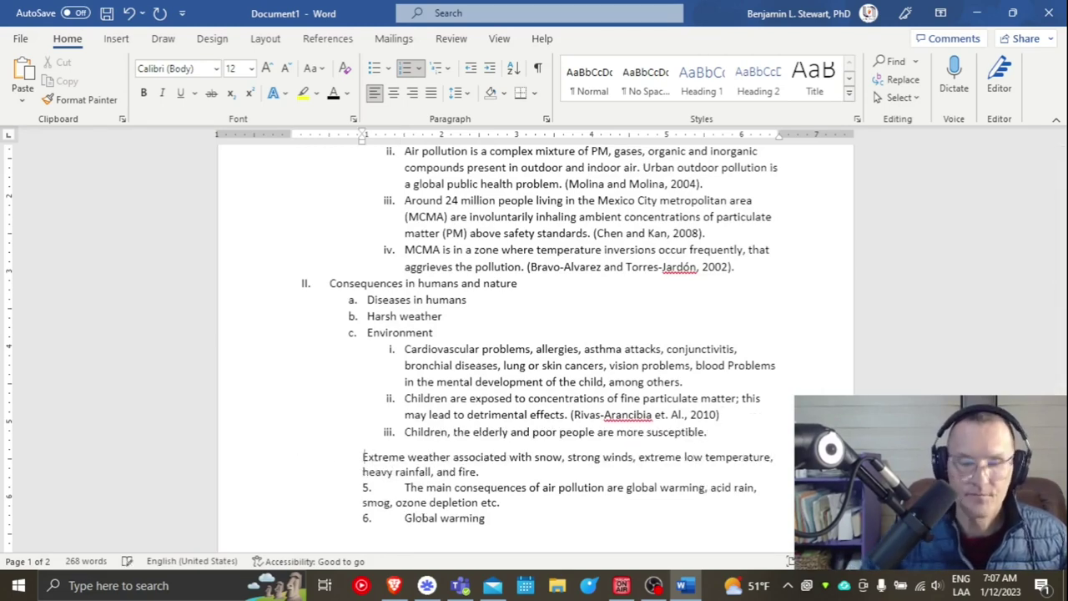
{"action": "key", "text": "Return"}
Turn 'The main consequences' and 'Global warming' into sub-items v. and vi
{"action": "left_click", "coordinate": [404, 490]}
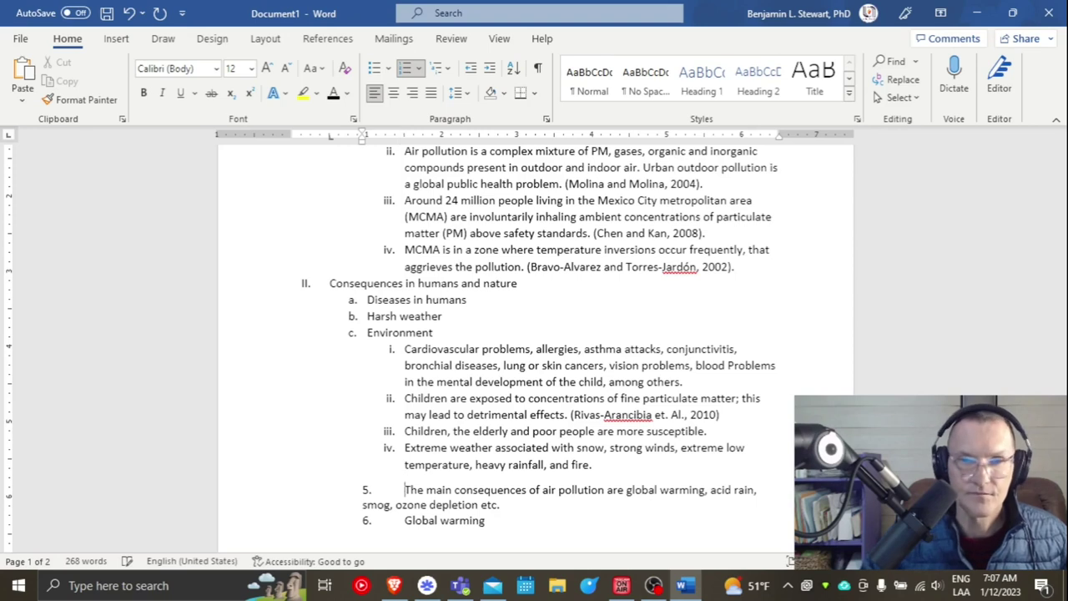
{"action": "key", "text": "BackSpace"}
{"action": "key", "text": "BackSpace"}
{"action": "key", "text": "BackSpace"}
{"action": "key", "text": "Return"}
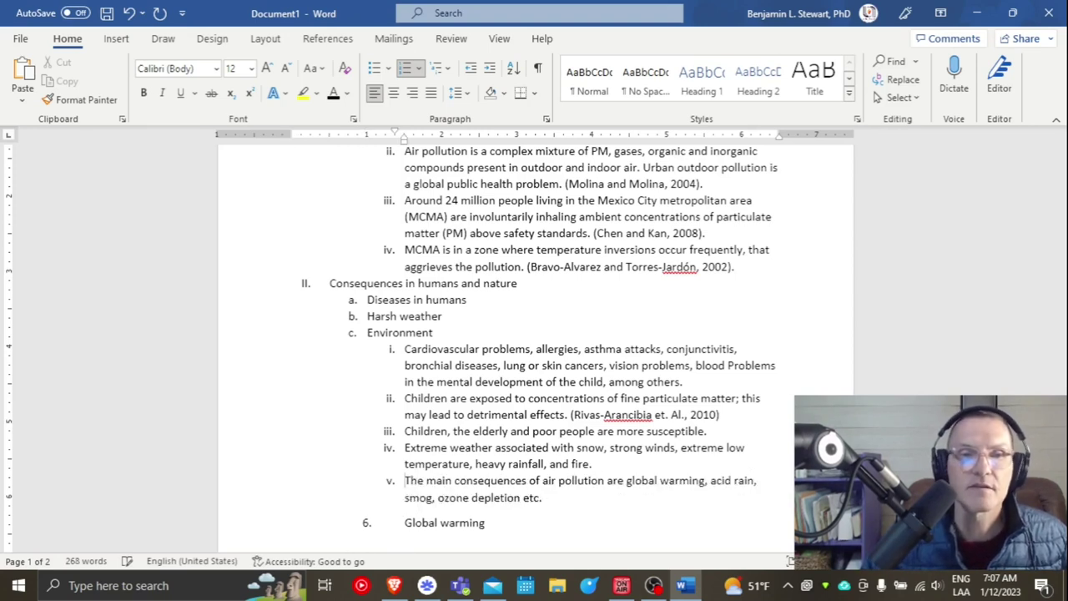
{"action": "key", "text": "Down"}
{"action": "key", "text": "BackSpace"}
{"action": "key", "text": "BackSpace"}
{"action": "key", "text": "BackSpace"}
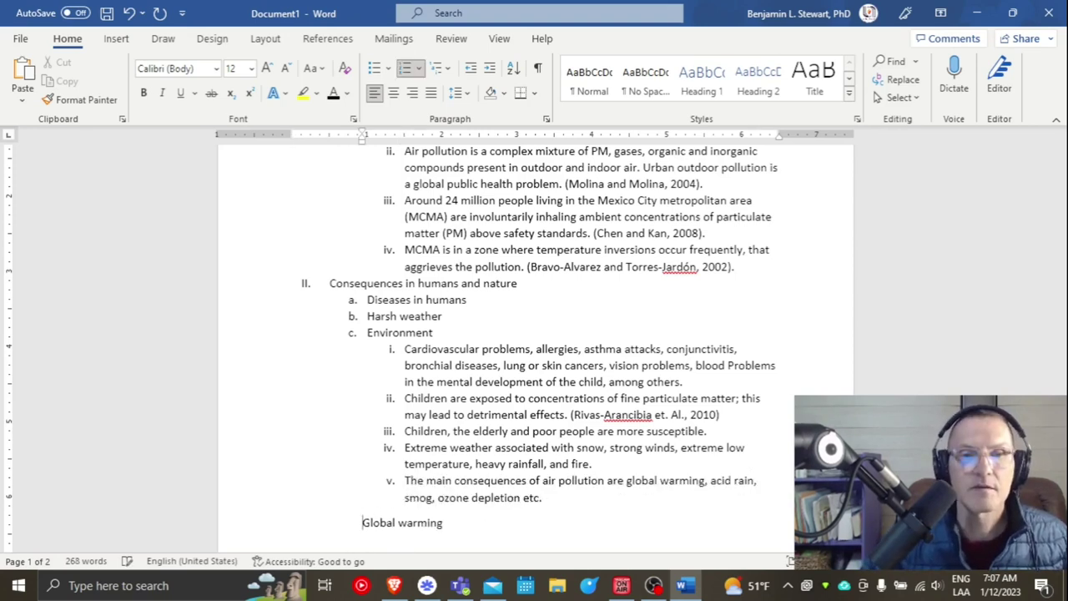
{"action": "key", "text": "Return"}
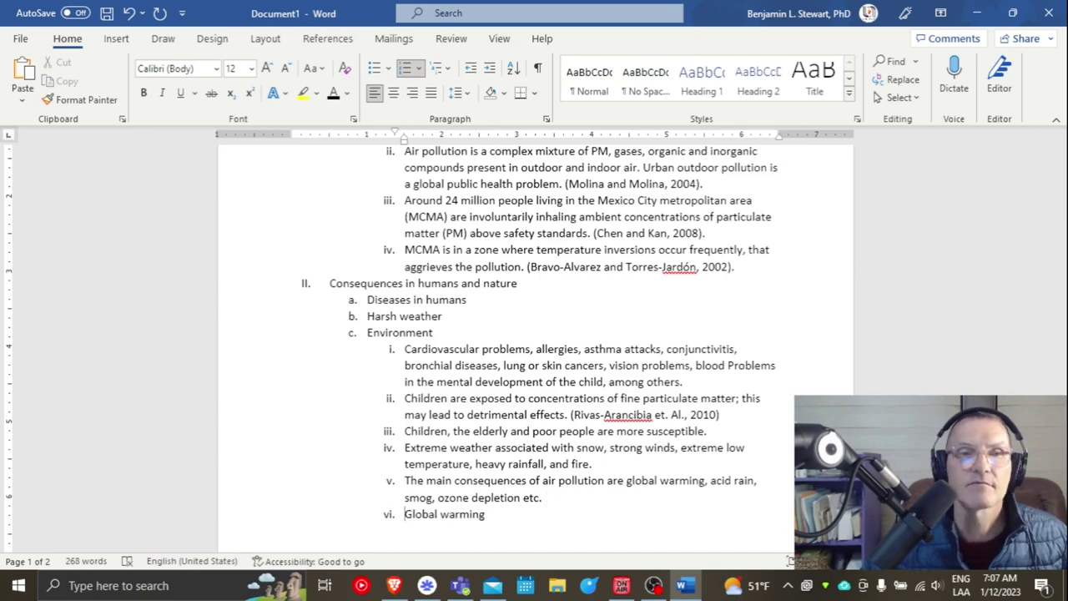
Check the Teams reference outline, then remove the 3. numbering from Solutions
{"action": "scroll", "coordinate": [445, 304], "scroll_direction": "down", "scroll_amount": 2}
{"action": "key", "text": "alt+Tab"}
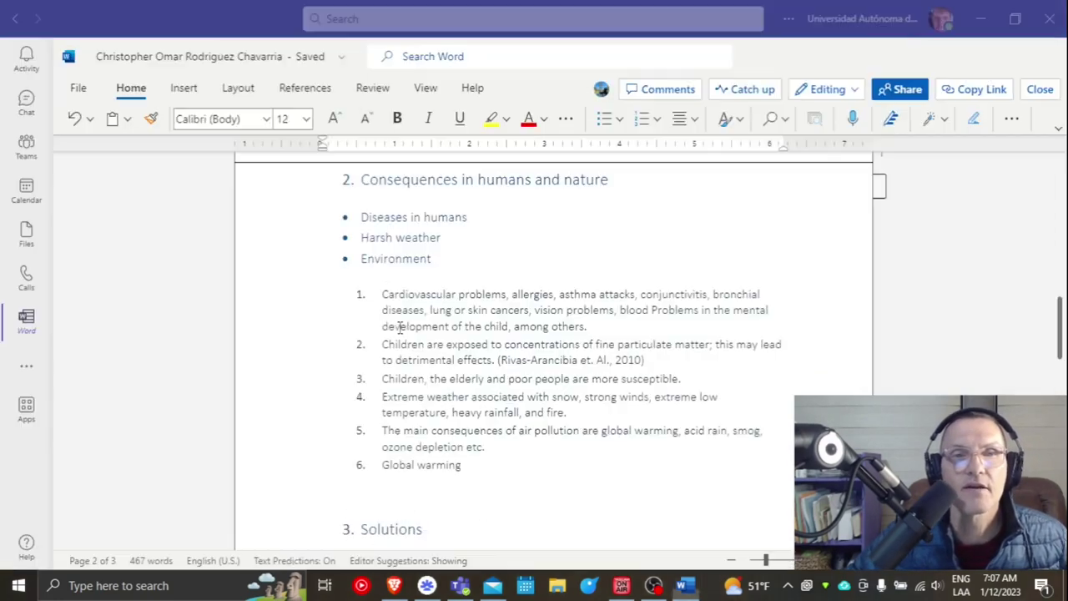
{"action": "scroll", "coordinate": [401, 334], "scroll_direction": "down", "scroll_amount": 2}
{"action": "key", "text": "alt+Tab"}
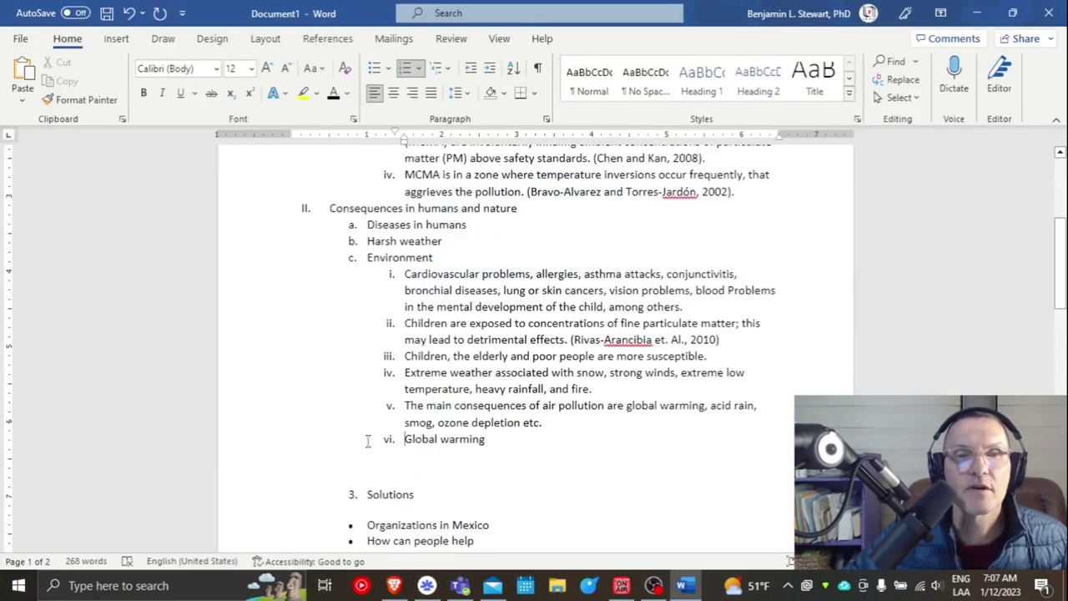
{"action": "scroll", "coordinate": [367, 441], "scroll_direction": "down", "scroll_amount": 2}
{"action": "left_click", "coordinate": [368, 418]}
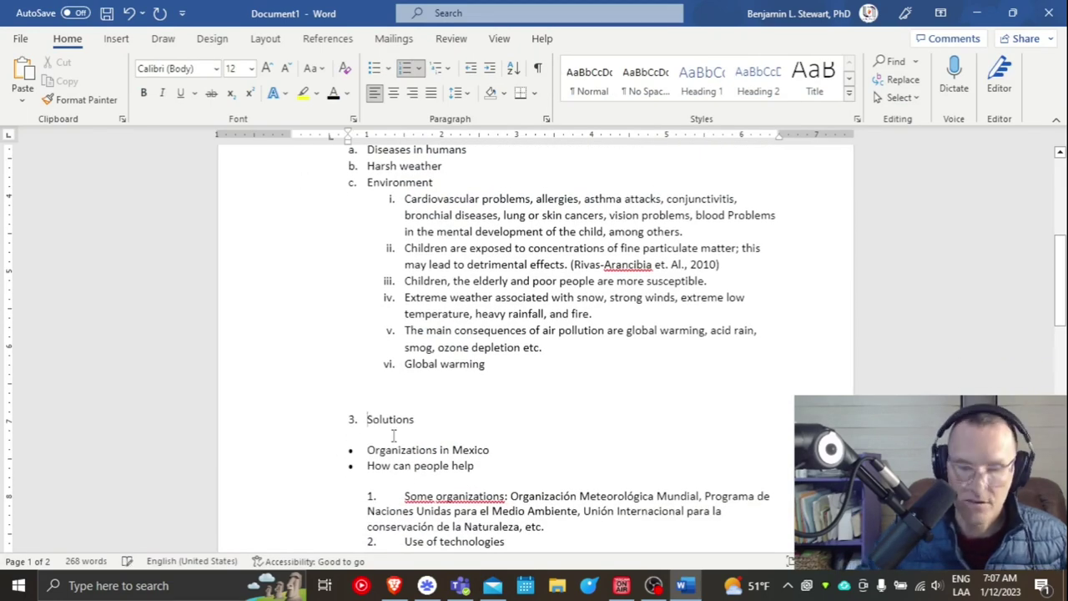
{"action": "key", "text": "BackSpace"}
{"action": "key", "text": "BackSpace"}
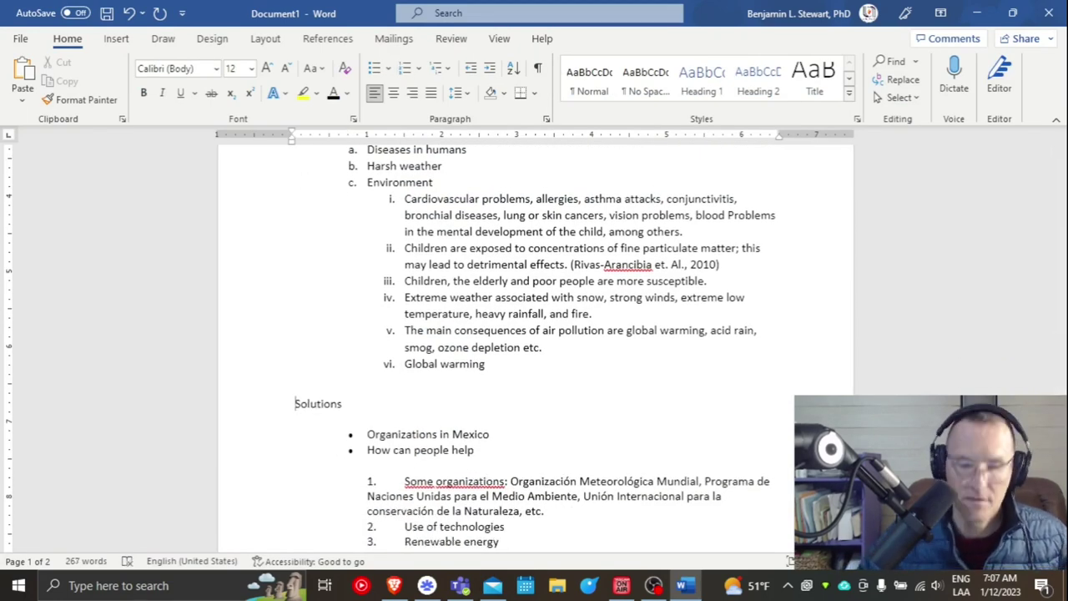
Promote Solutions to top-level heading III
{"action": "key", "text": "BackSpace"}
{"action": "key", "text": "BackSpace"}
{"action": "key", "text": "BackSpace"}
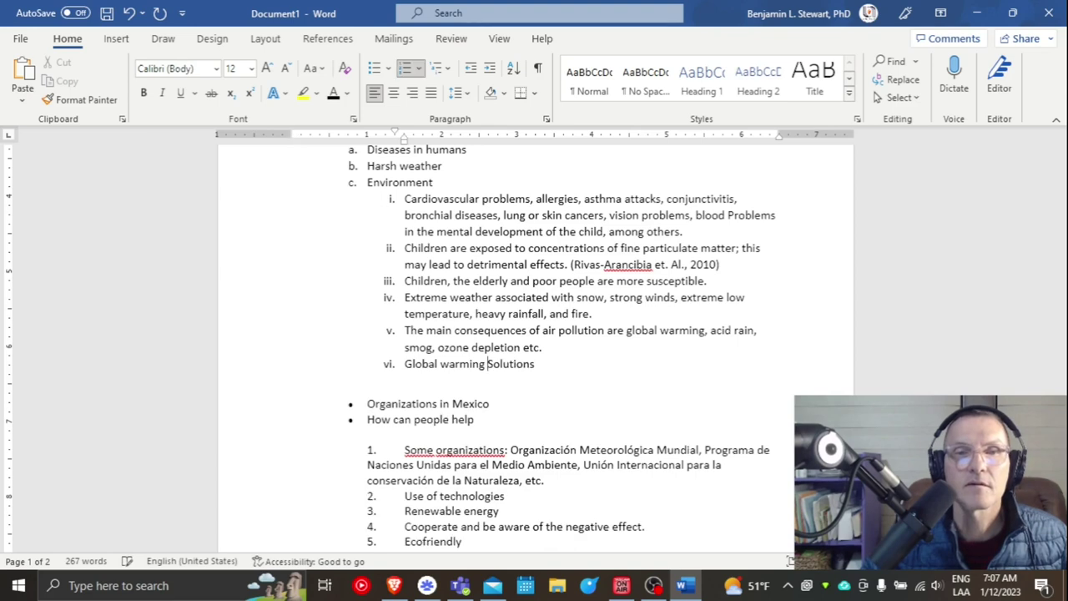
{"action": "key", "text": "Return"}
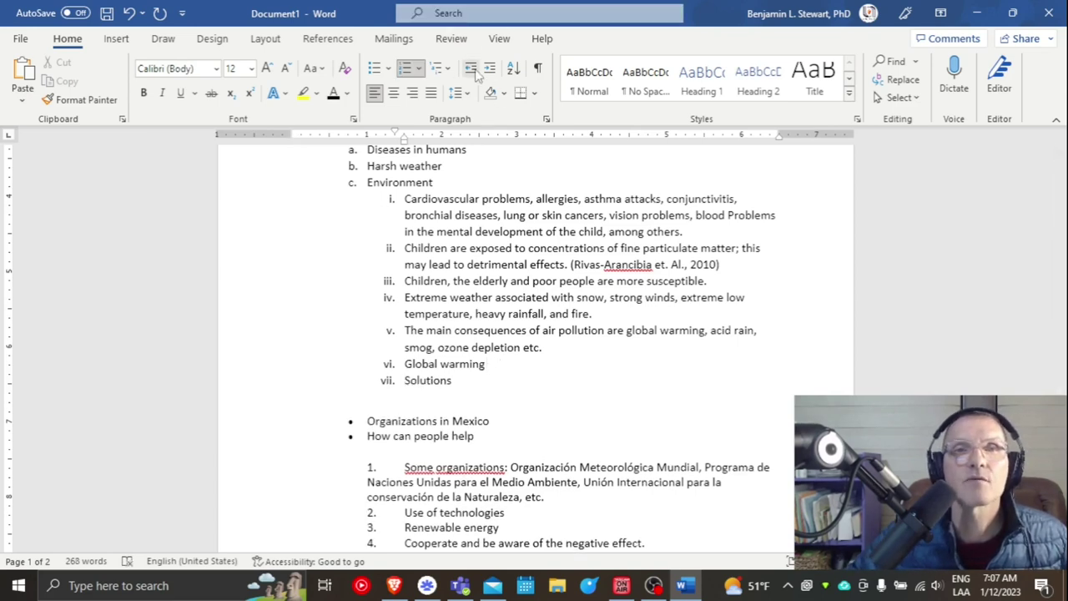
{"action": "left_click", "coordinate": [470, 68]}
{"action": "left_click", "coordinate": [470, 67]}
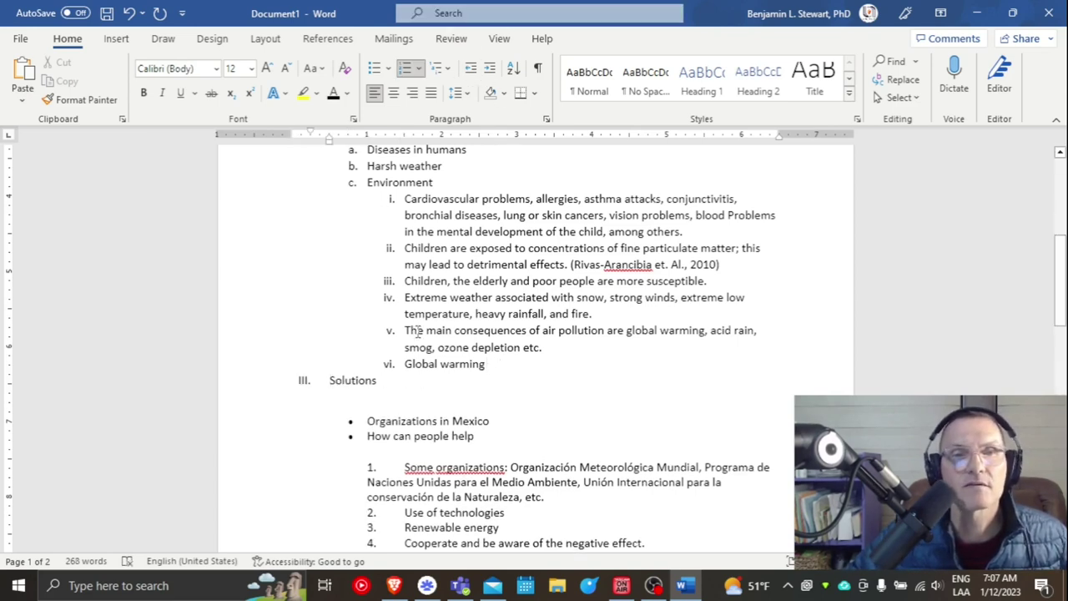
Make 'Organizations in Mexico' sub-item a. and 'How can people help' sub-item b., checking against Teams
{"action": "key", "text": "Down"}
{"action": "key", "text": "Down"}
{"action": "key", "text": "BackSpace"}
{"action": "key", "text": "BackSpace"}
{"action": "key", "text": "BackSpace"}
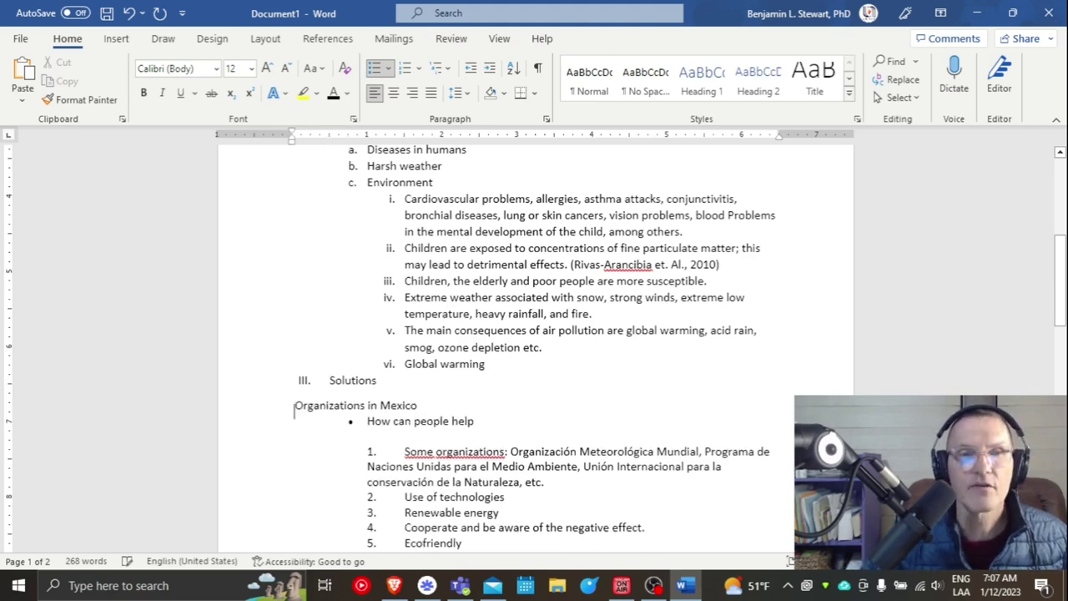
{"action": "key", "text": "BackSpace"}
{"action": "key", "text": "Return"}
{"action": "key", "text": "Tab"}
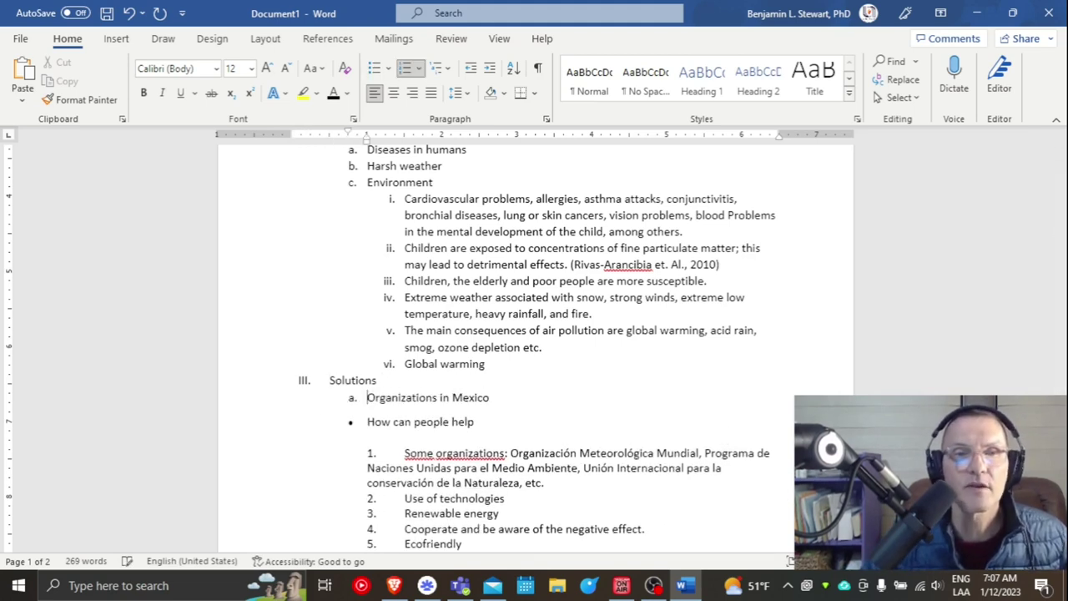
{"action": "key", "text": "Down"}
{"action": "key", "text": "Down"}
{"action": "key", "text": "BackSpace"}
{"action": "key", "text": "BackSpace"}
{"action": "key", "text": "BackSpace"}
{"action": "key", "text": "BackSpace"}
{"action": "key", "text": "Return"}
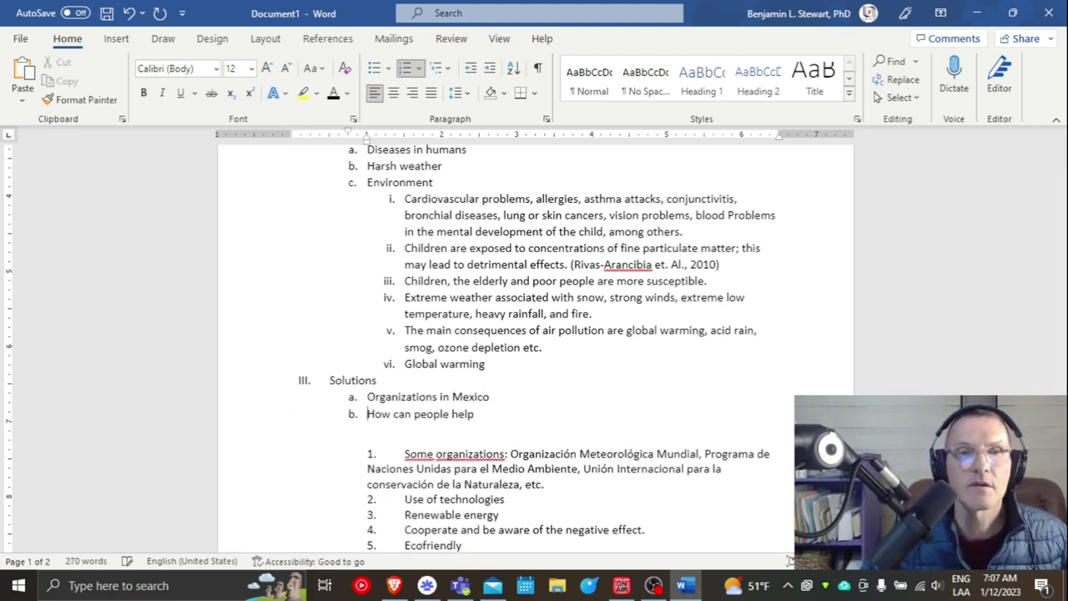
{"action": "key", "text": "alt+Tab"}
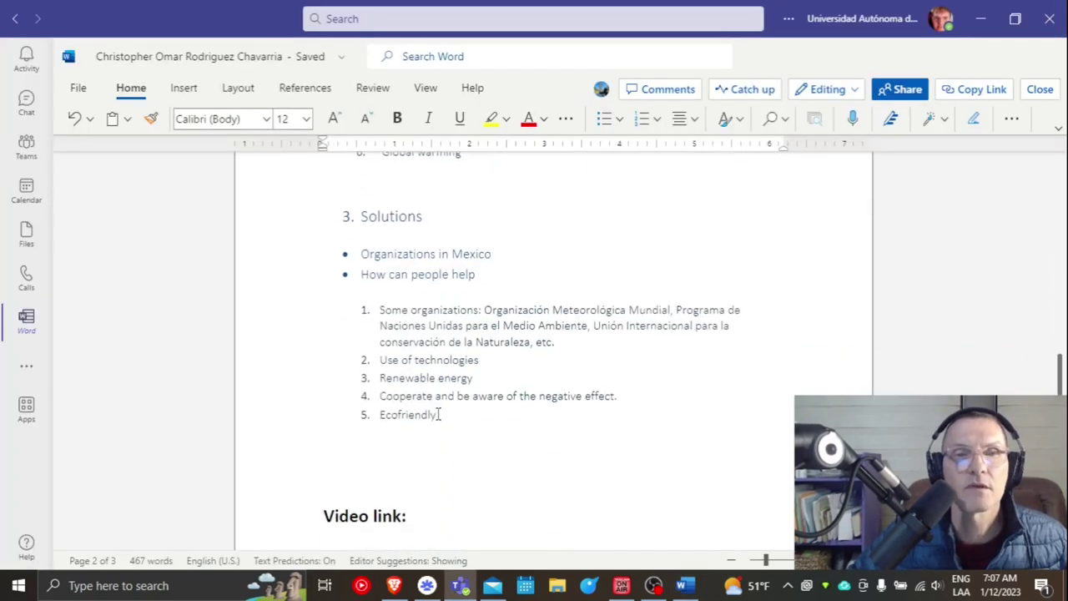
{"action": "key", "text": "alt+Tab"}
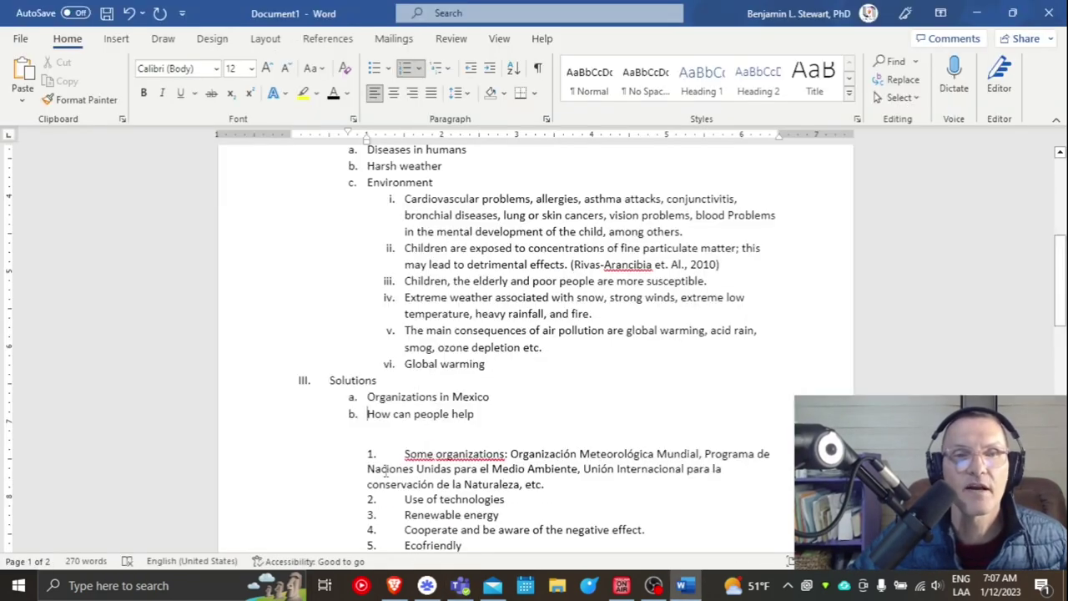
Turn 'Some organizations' into sub-item i. under How can people help, checking the original document
{"action": "right_click", "coordinate": [401, 455]}
{"action": "key", "text": "Escape"}
{"action": "key", "text": "BackSpace"}
{"action": "key", "text": "BackSpace"}
{"action": "key", "text": "BackSpace"}
{"action": "key", "text": "BackSpace"}
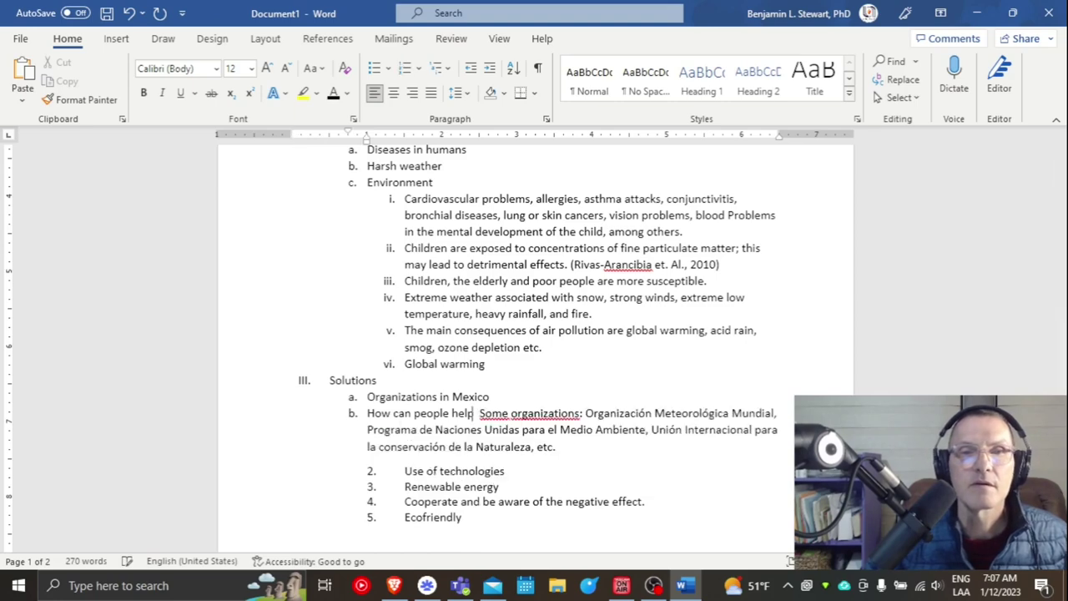
{"action": "key", "text": "Return"}
{"action": "key", "text": "Tab"}
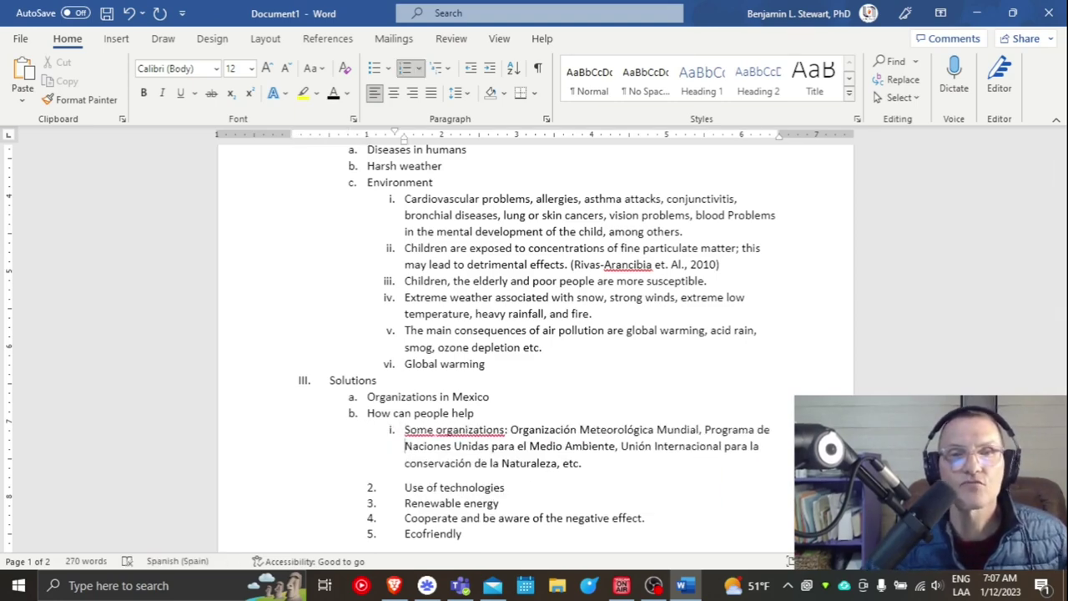
{"action": "key", "text": "alt+Tab"}
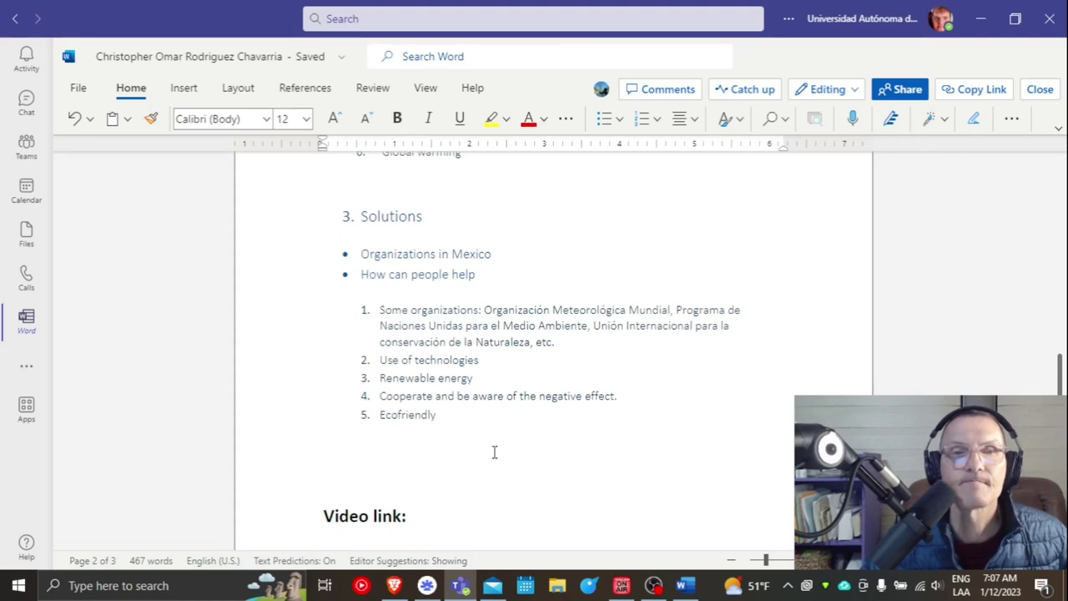
{"action": "key", "text": "alt+Tab"}
Make 'Use of technologies' sub-item ii. and 'Renewable energy' sub-item iii
{"action": "key", "text": "BackSpace"}
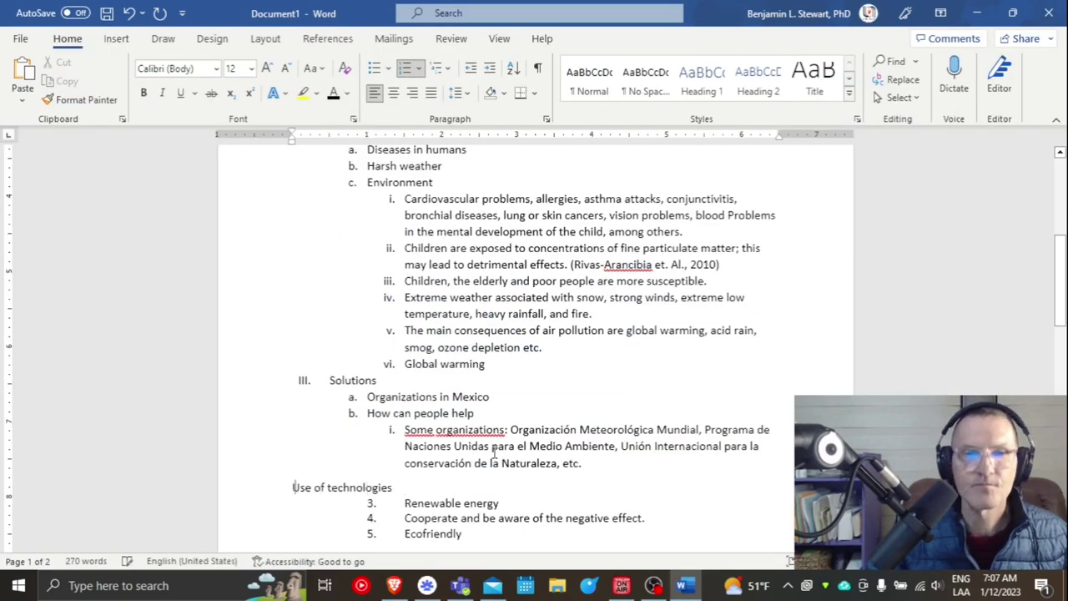
{"action": "key", "text": "BackSpace"}
{"action": "key", "text": "Return"}
{"action": "key", "text": "Down"}
{"action": "key", "text": "BackSpace"}
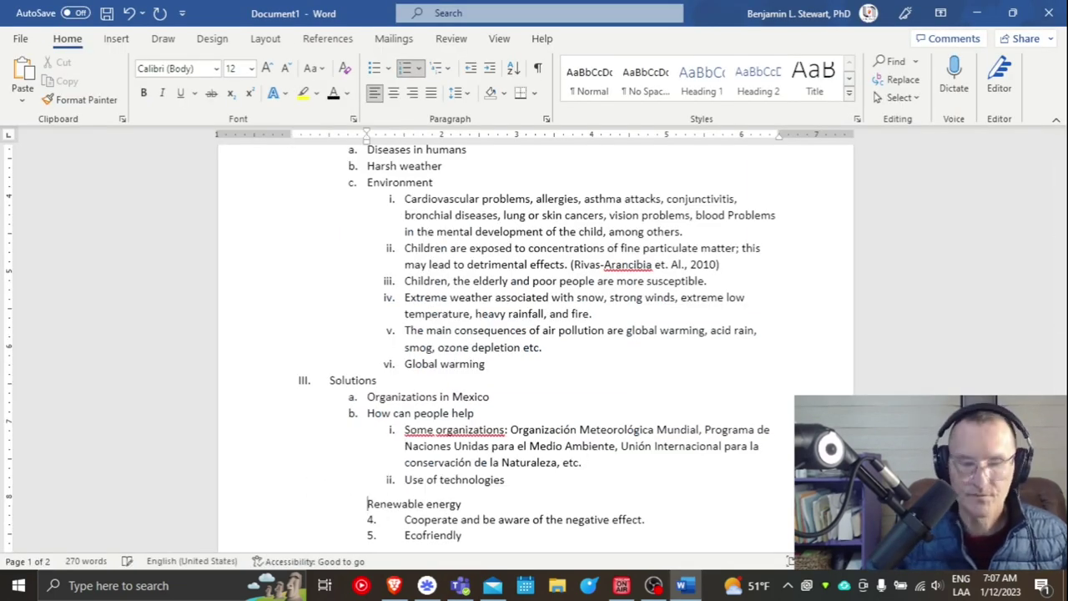
{"action": "key", "text": "BackSpace"}
{"action": "key", "text": "Return"}
Make the Cooperate item sub-item iv. and 'Ecofriendly' sub-item v
{"action": "key", "text": "Down"}
{"action": "key", "text": "BackSpace"}
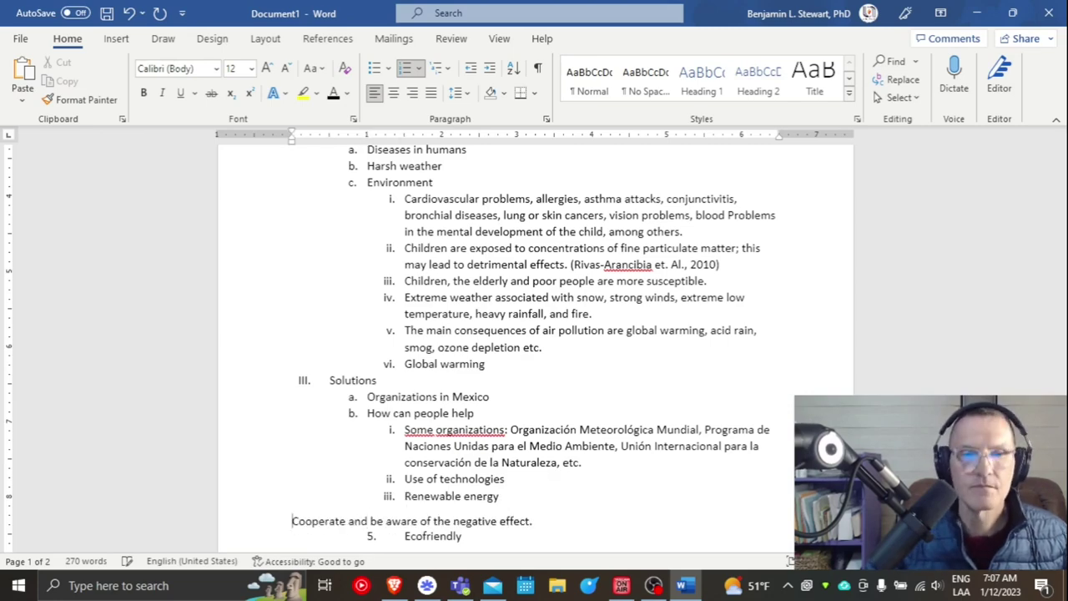
{"action": "key", "text": "BackSpace"}
{"action": "key", "text": "Return"}
{"action": "key", "text": "Down"}
{"action": "key", "text": "BackSpace"}
{"action": "key", "text": "BackSpace"}
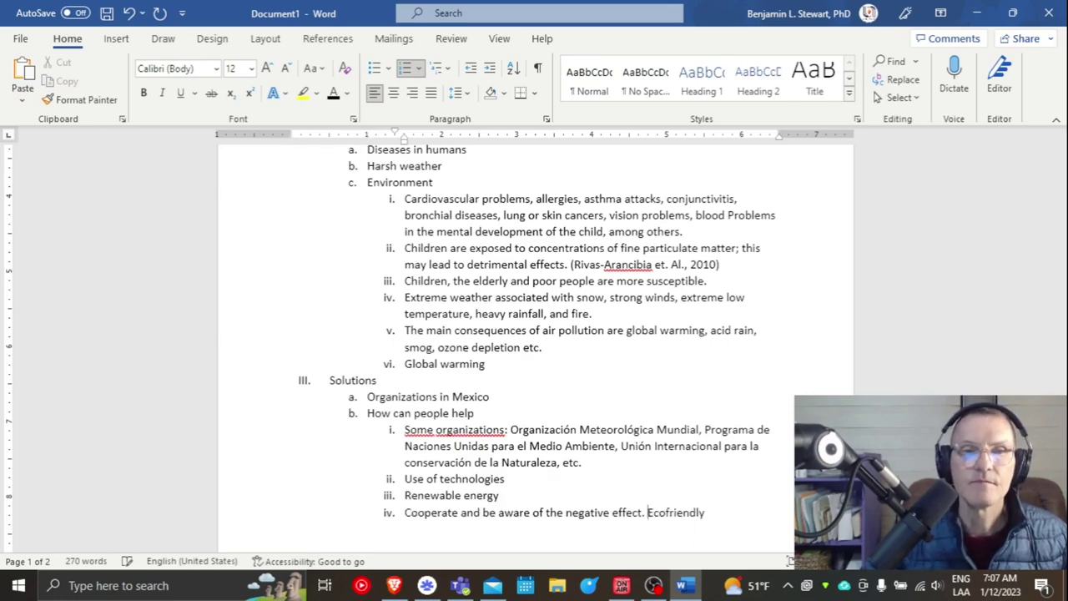
{"action": "key", "text": "Return"}
{"action": "key", "text": "alt+Tab"}
{"action": "key", "text": "alt+Tab"}
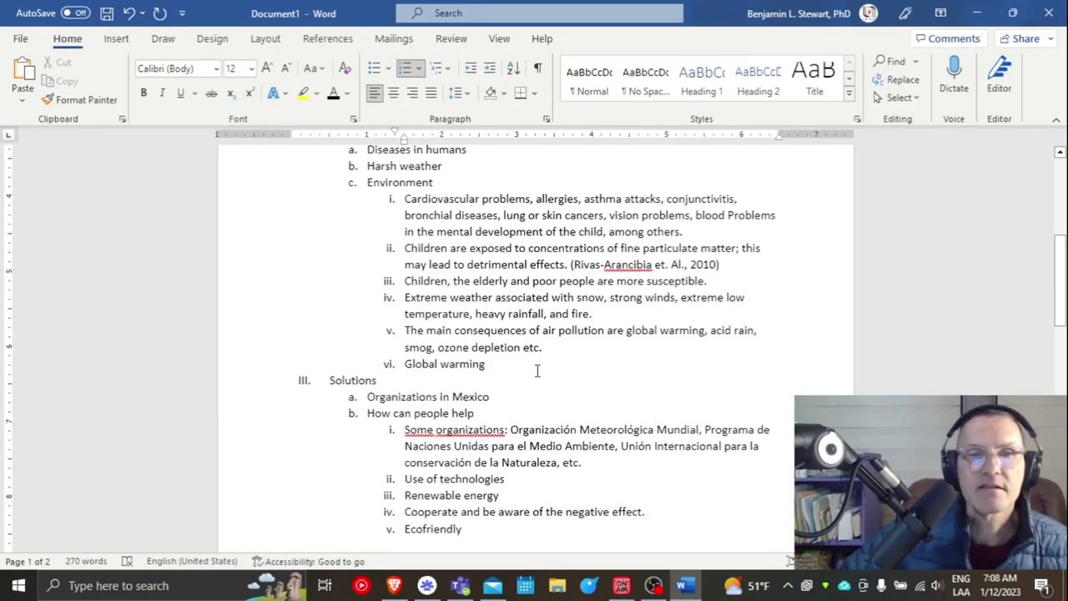
{"action": "scroll", "coordinate": [536, 369], "scroll_direction": "up", "scroll_amount": 6}
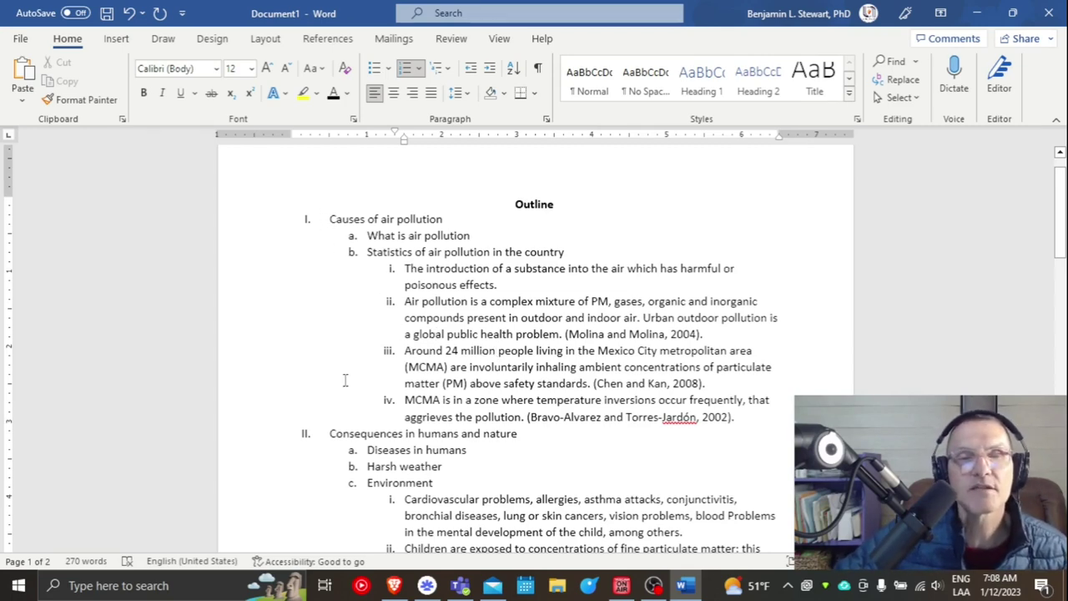
{"action": "left_click_drag", "start_coordinate": [326, 219], "coordinate": [470, 220]}
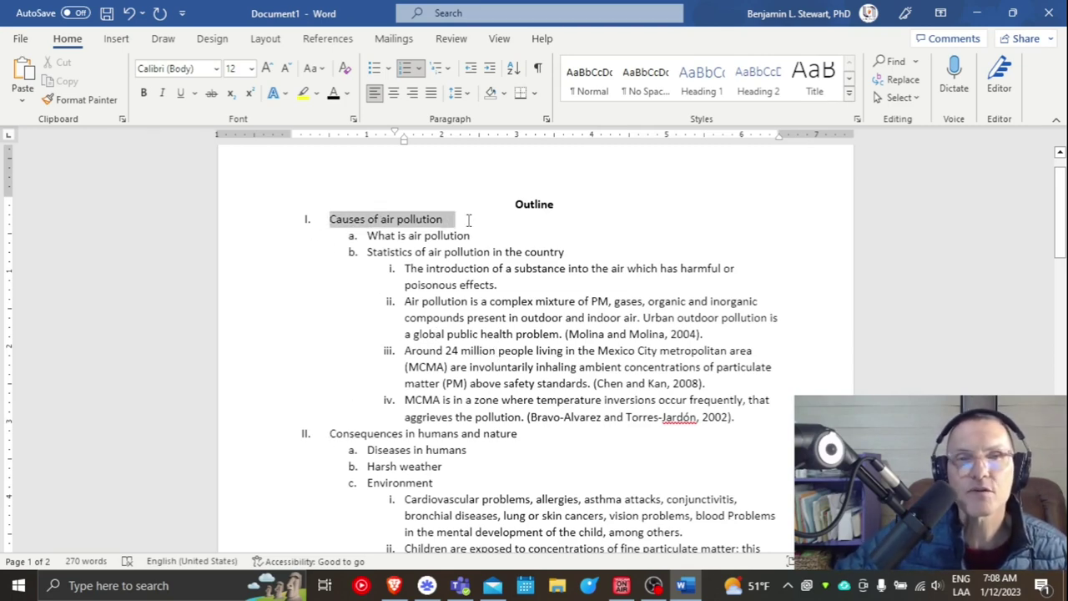
{"action": "left_click_drag", "start_coordinate": [742, 417], "coordinate": [543, 439]}
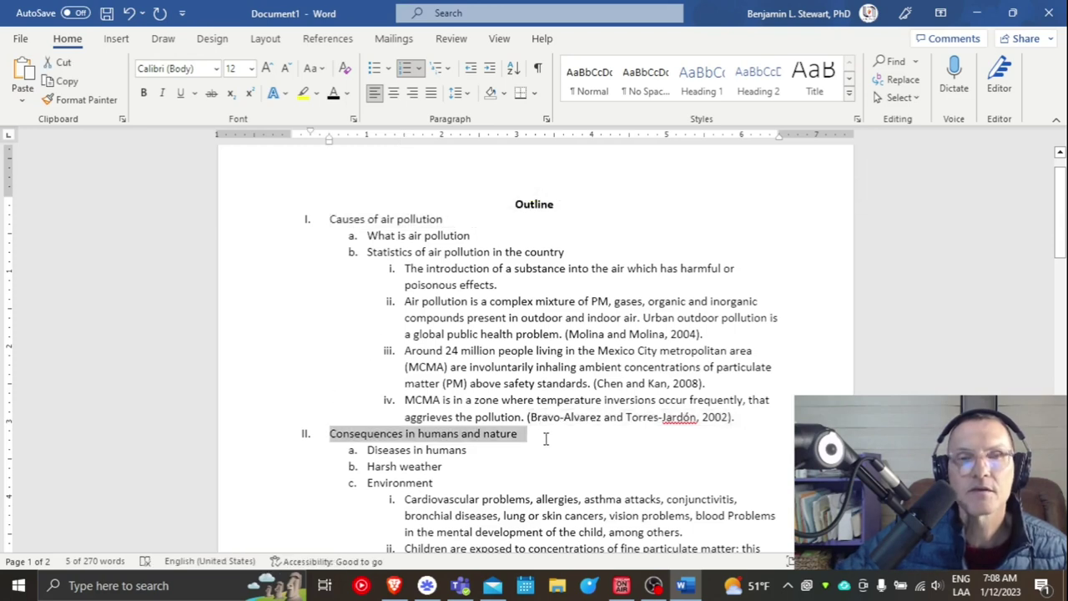
{"action": "left_click_drag", "start_coordinate": [364, 235], "coordinate": [476, 233]}
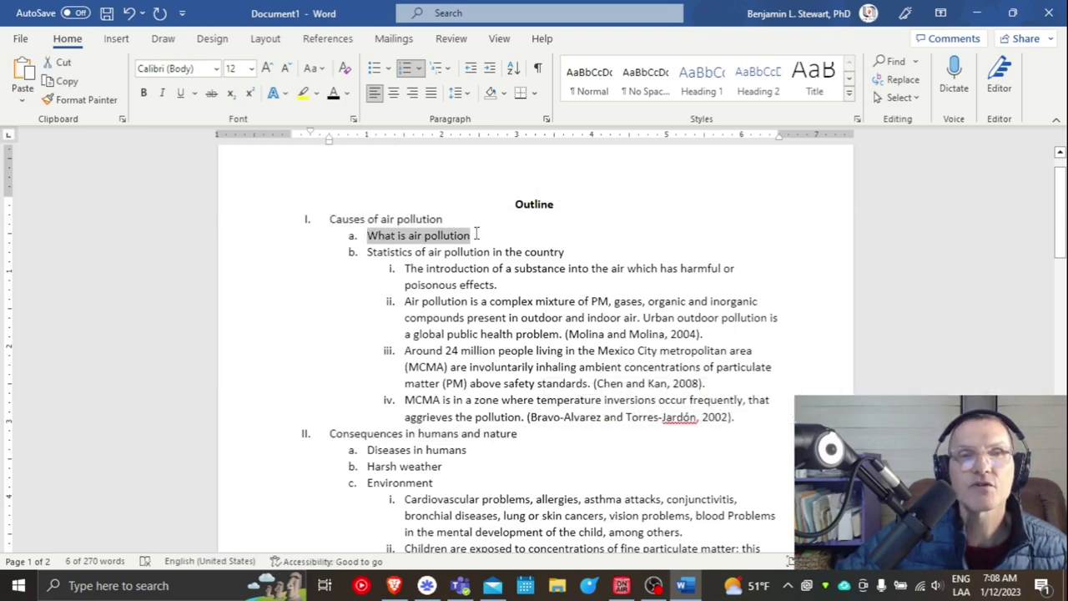
{"action": "left_click_drag", "start_coordinate": [367, 252], "coordinate": [430, 252]}
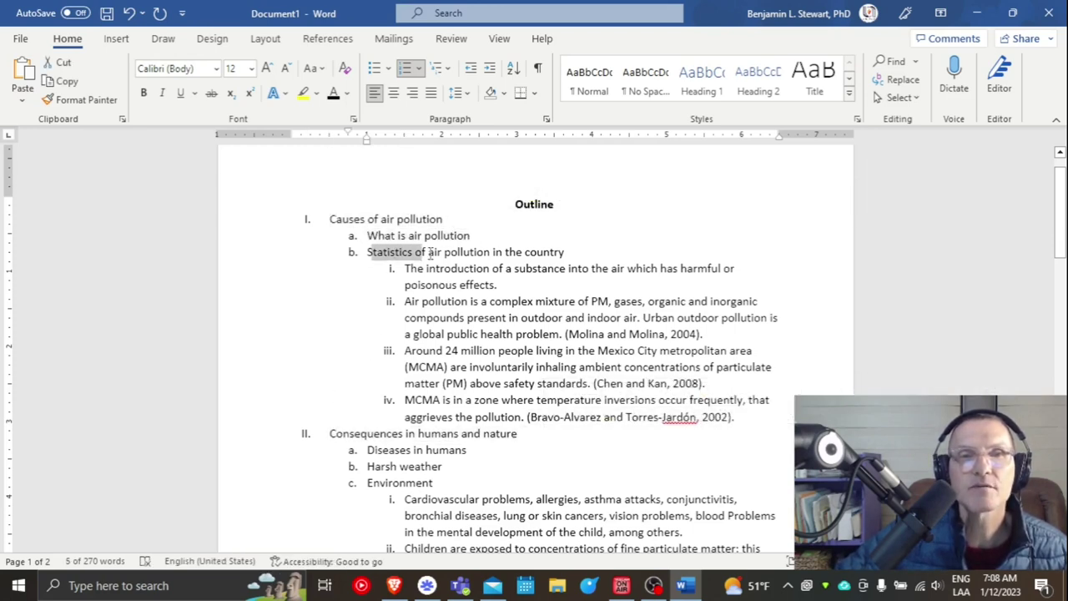
{"action": "triple_click", "coordinate": [401, 450]}
{"action": "left_click_drag", "start_coordinate": [367, 466], "coordinate": [433, 482]}
{"action": "scroll", "coordinate": [385, 424], "scroll_direction": "down", "scroll_amount": 3}
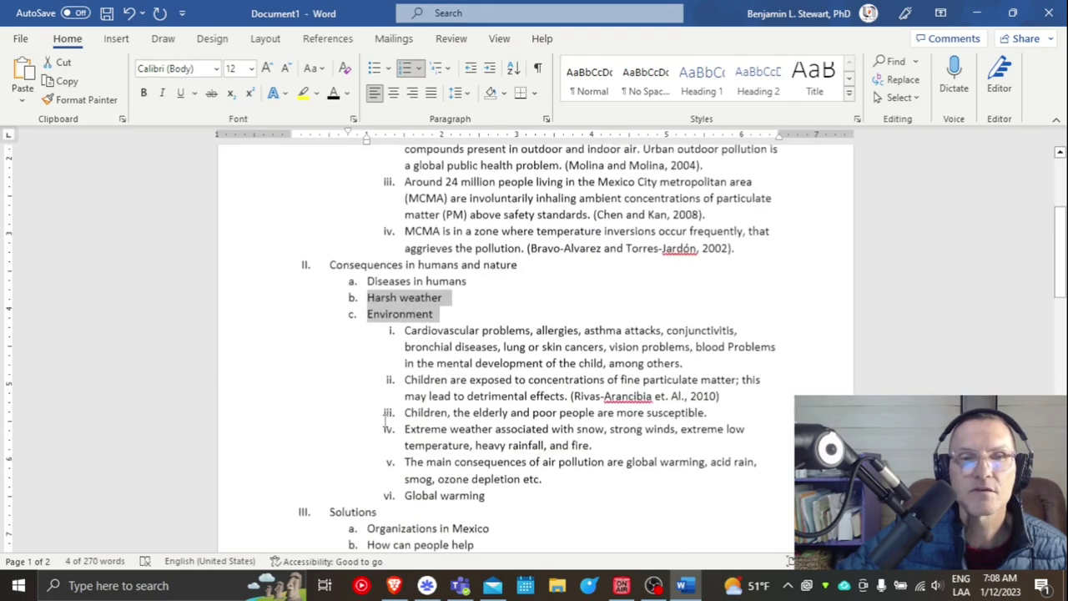
{"action": "scroll", "coordinate": [386, 424], "scroll_direction": "down", "scroll_amount": 3}
{"action": "left_click_drag", "start_coordinate": [368, 398], "coordinate": [451, 413]}
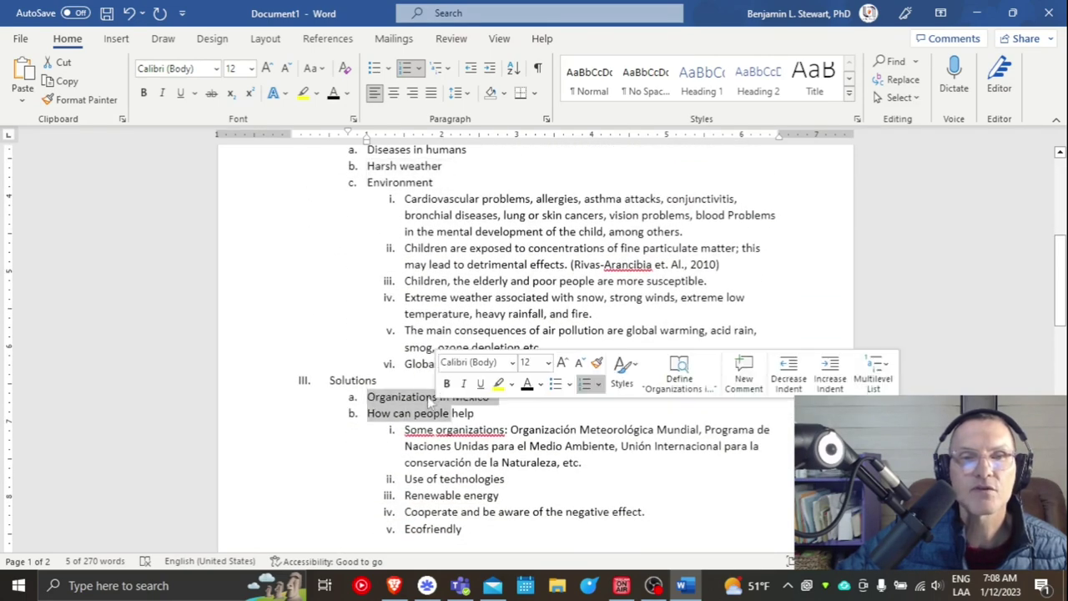
{"action": "scroll", "coordinate": [430, 400], "scroll_direction": "up", "scroll_amount": 7}
{"action": "left_click_drag", "start_coordinate": [404, 306], "coordinate": [738, 455]}
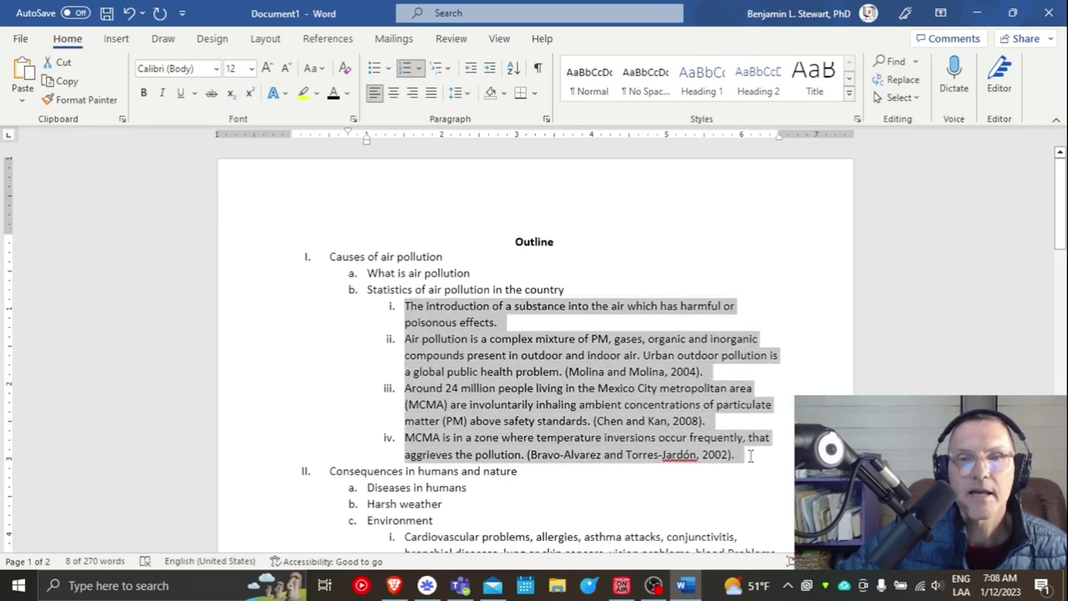
{"action": "scroll", "coordinate": [428, 373], "scroll_direction": "down", "scroll_amount": 4}
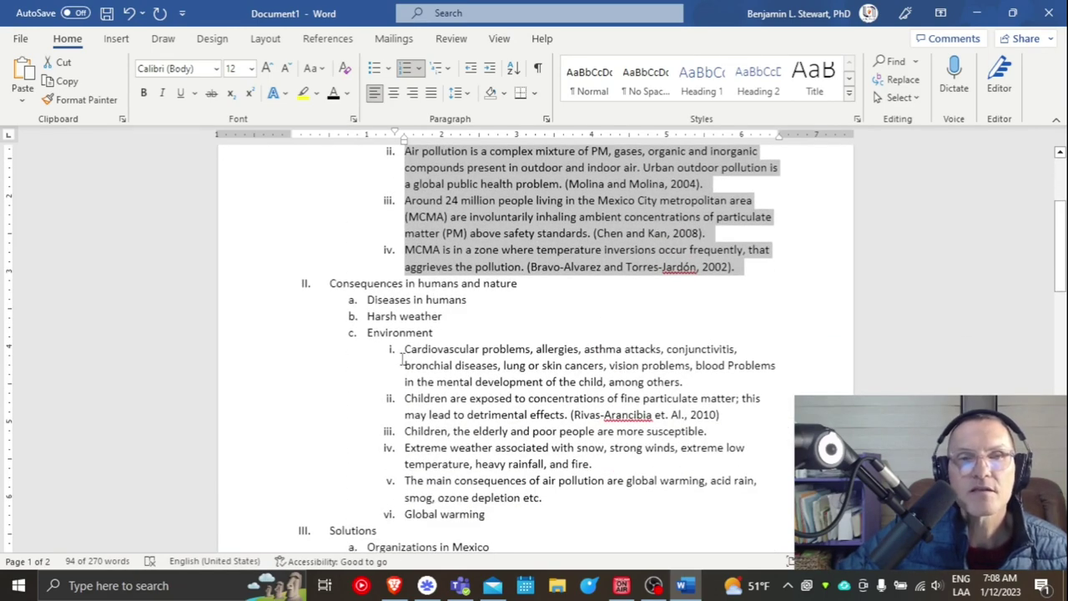
{"action": "left_click_drag", "start_coordinate": [401, 357], "coordinate": [493, 515]}
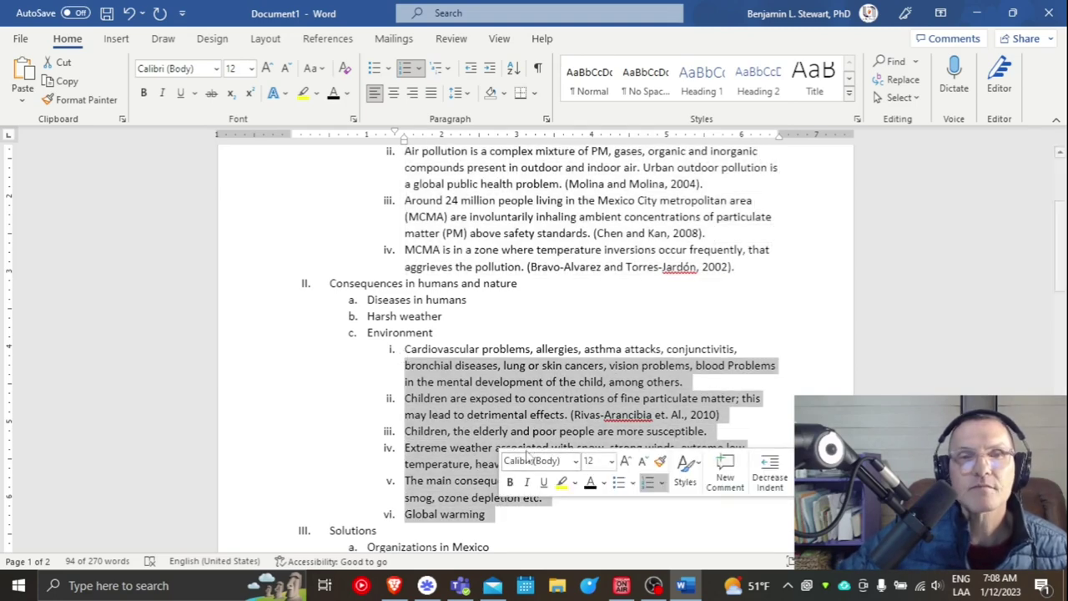
{"action": "scroll", "coordinate": [526, 418], "scroll_direction": "up", "scroll_amount": 4}
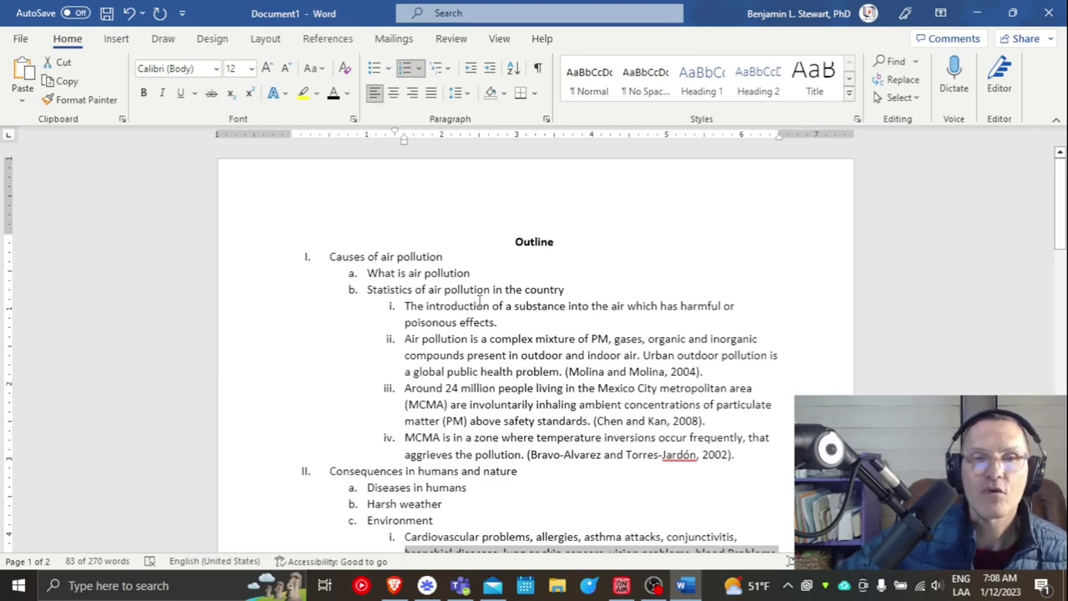
{"action": "left_click_drag", "start_coordinate": [368, 273], "coordinate": [470, 274]}
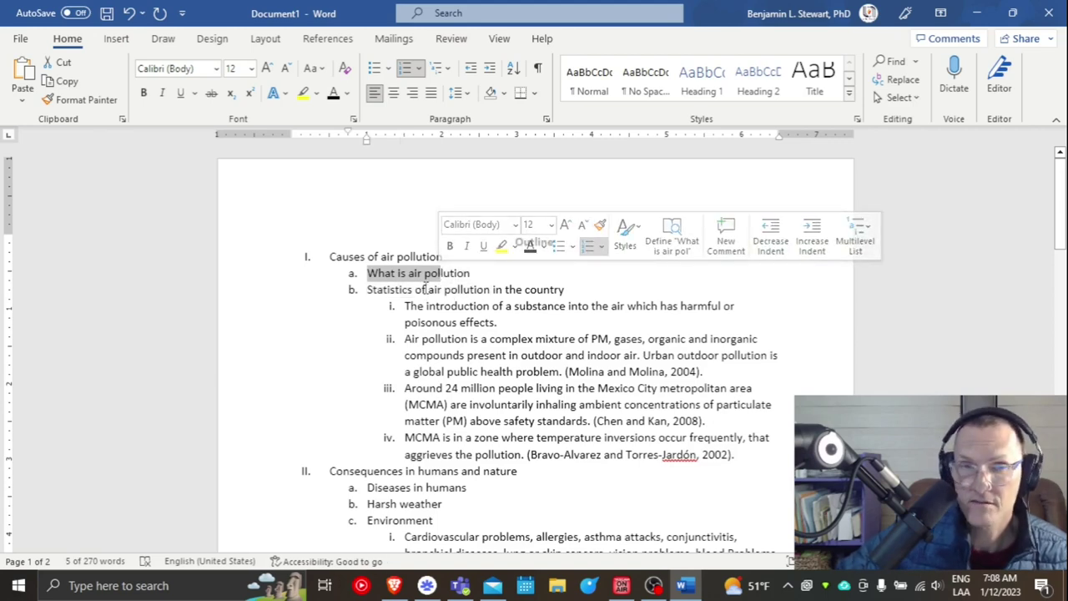
{"action": "left_click", "coordinate": [419, 292]}
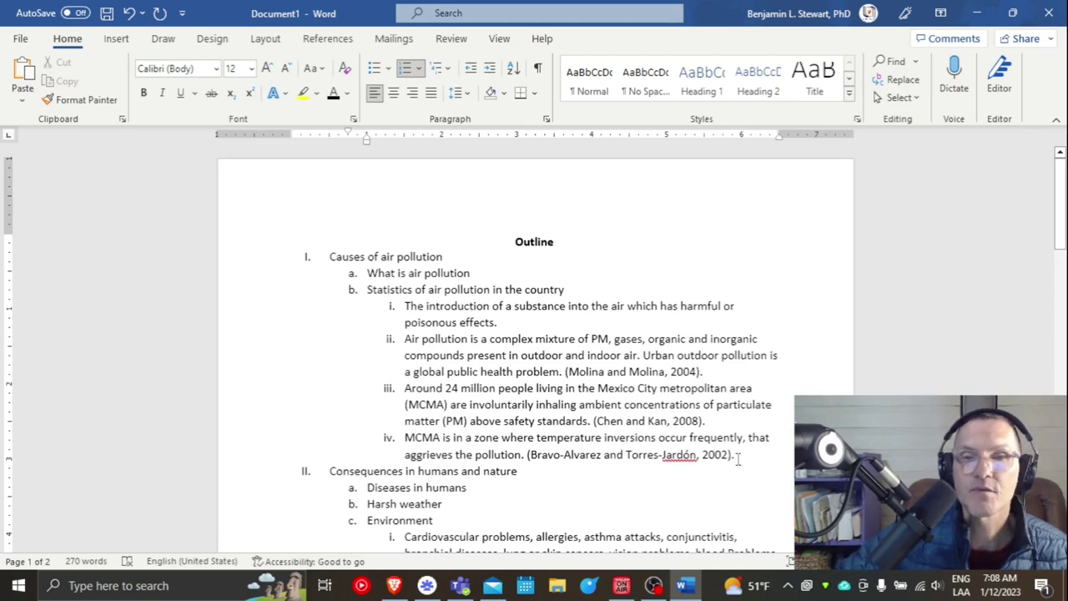
{"action": "left_click_drag", "start_coordinate": [736, 454], "coordinate": [389, 306]}
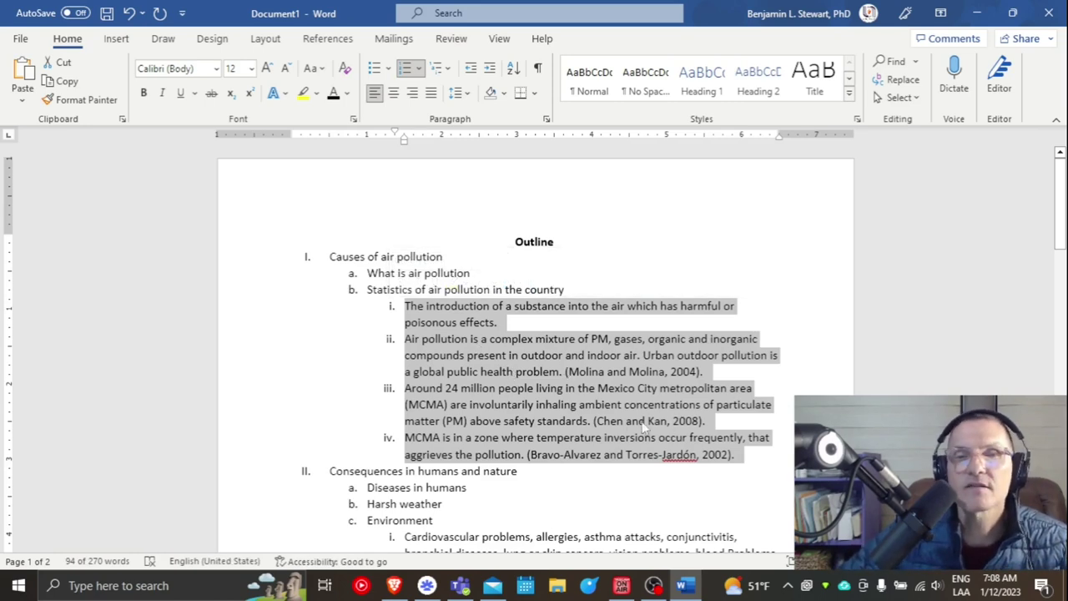
{"action": "left_click", "coordinate": [374, 293]}
{"action": "left_click_drag", "start_coordinate": [367, 289], "coordinate": [574, 292]}
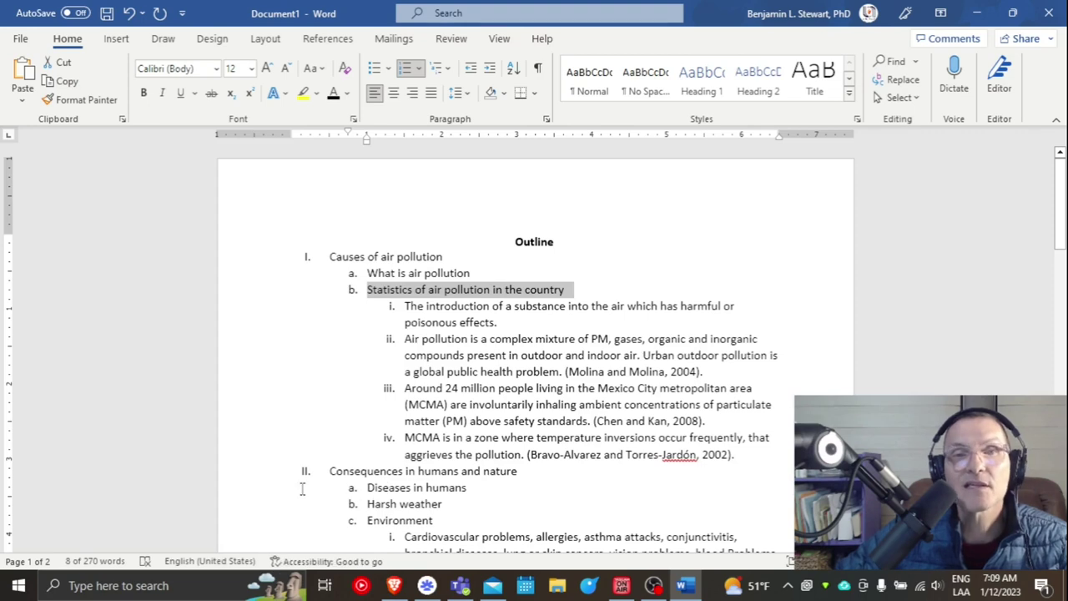
{"action": "left_click", "coordinate": [389, 293]}
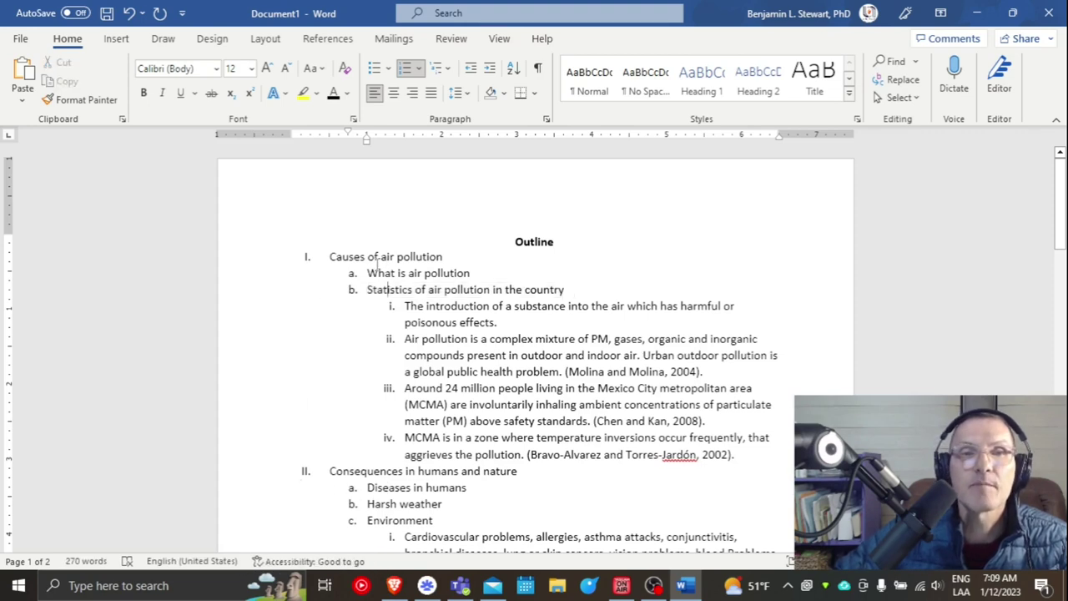
{"action": "left_click_drag", "start_coordinate": [370, 273], "coordinate": [518, 292]}
{"action": "left_click", "coordinate": [495, 281]}
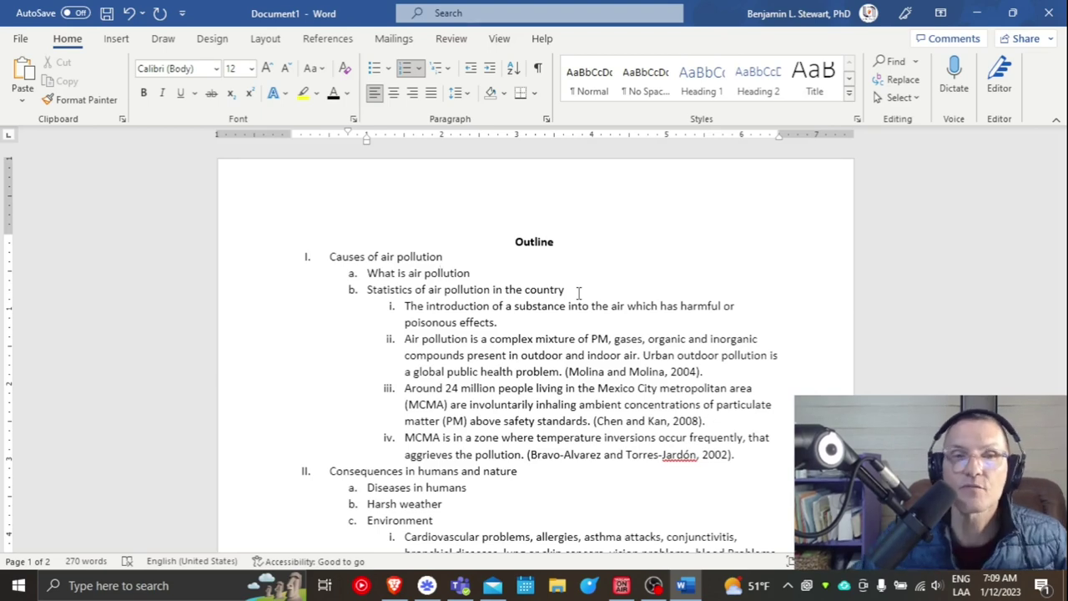
{"action": "left_click_drag", "start_coordinate": [364, 273], "coordinate": [483, 271]}
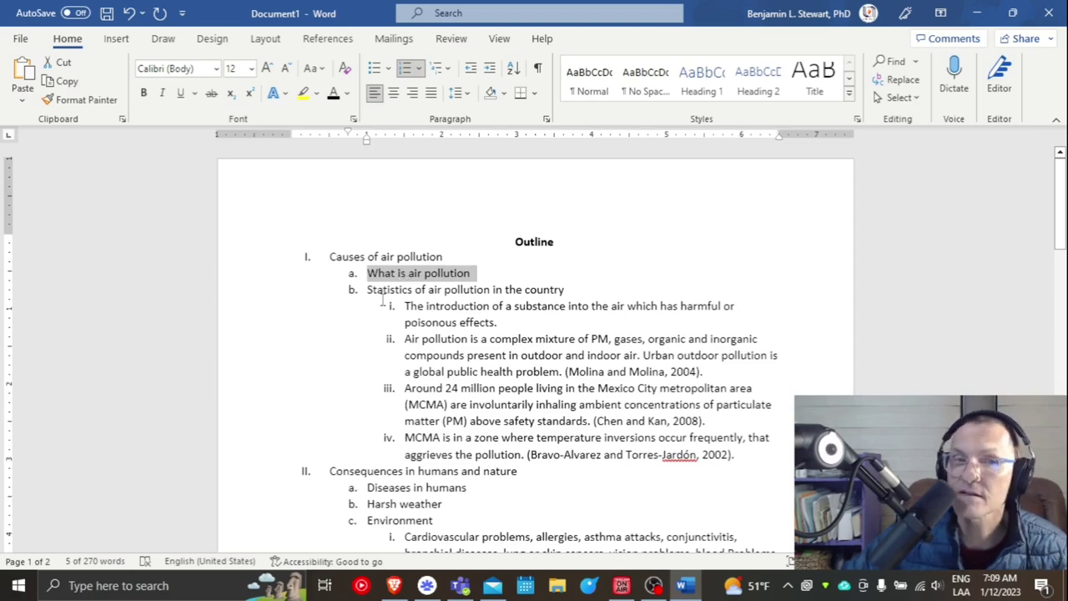
{"action": "scroll", "coordinate": [399, 334], "scroll_direction": "down", "scroll_amount": 3}
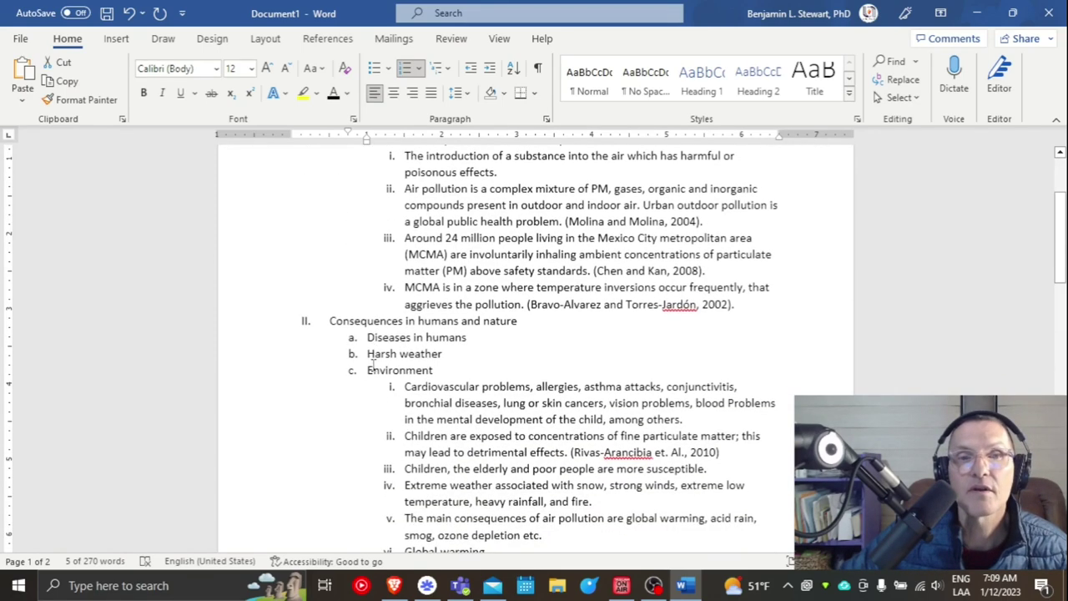
{"action": "left_click_drag", "start_coordinate": [367, 371], "coordinate": [594, 464]}
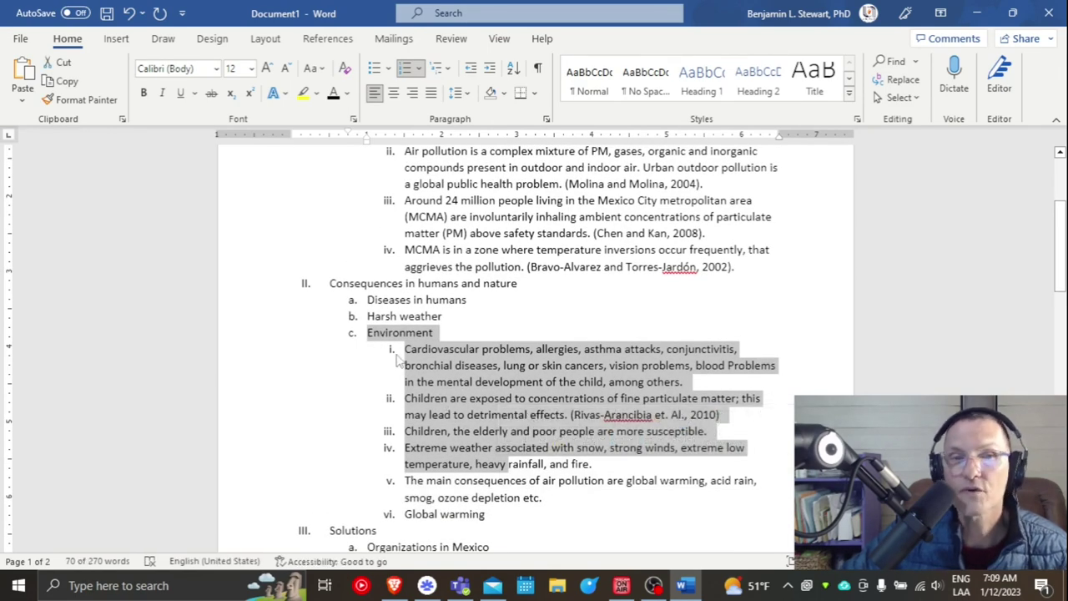
{"action": "scroll", "coordinate": [389, 349], "scroll_direction": "up", "scroll_amount": 1}
{"action": "left_click", "coordinate": [395, 354]}
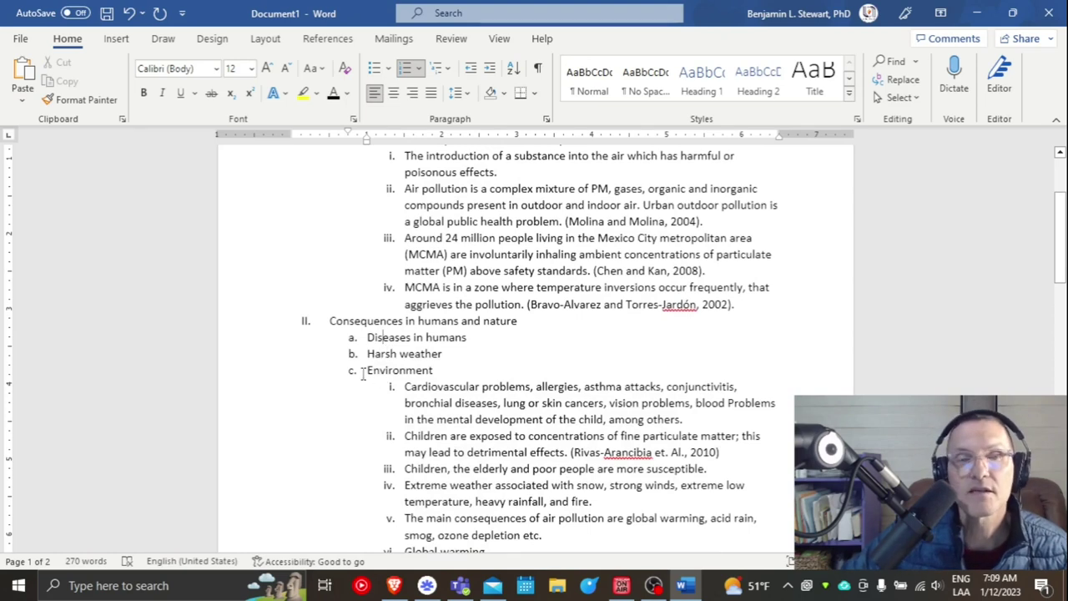
{"action": "left_click_drag", "start_coordinate": [363, 371], "coordinate": [443, 373]}
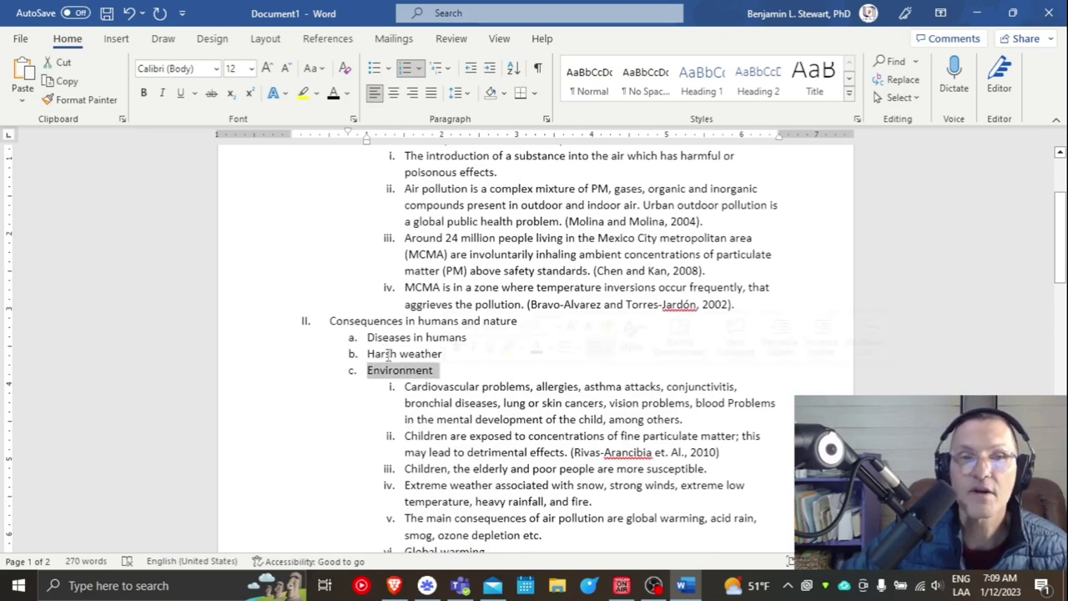
{"action": "left_click_drag", "start_coordinate": [365, 337], "coordinate": [475, 334]}
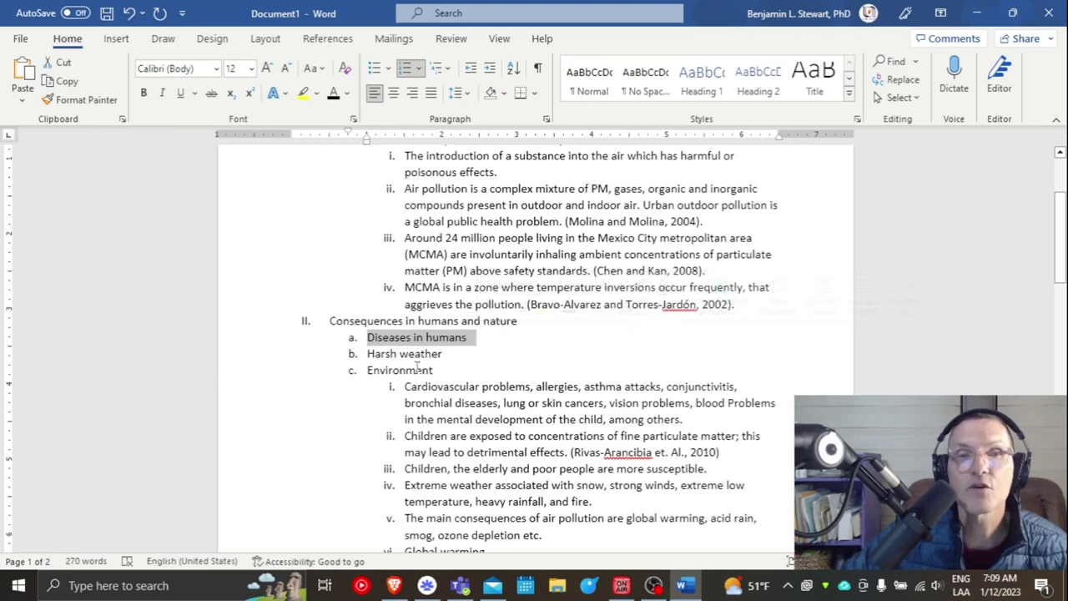
{"action": "left_click_drag", "start_coordinate": [367, 354], "coordinate": [467, 368]}
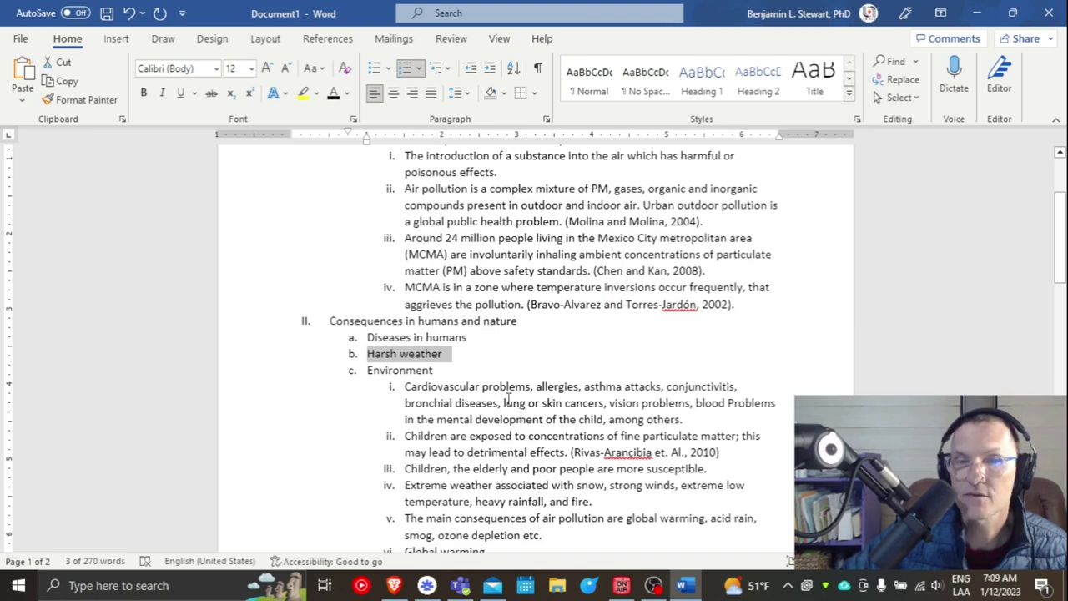
{"action": "scroll", "coordinate": [508, 403], "scroll_direction": "down", "scroll_amount": 5}
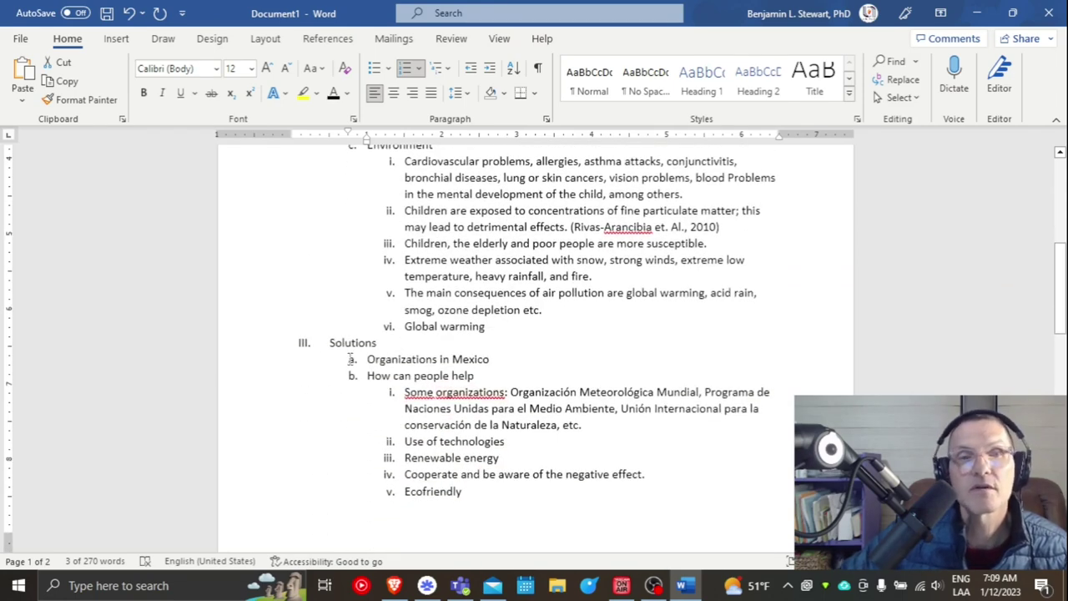
{"action": "left_click_drag", "start_coordinate": [366, 359], "coordinate": [510, 362]}
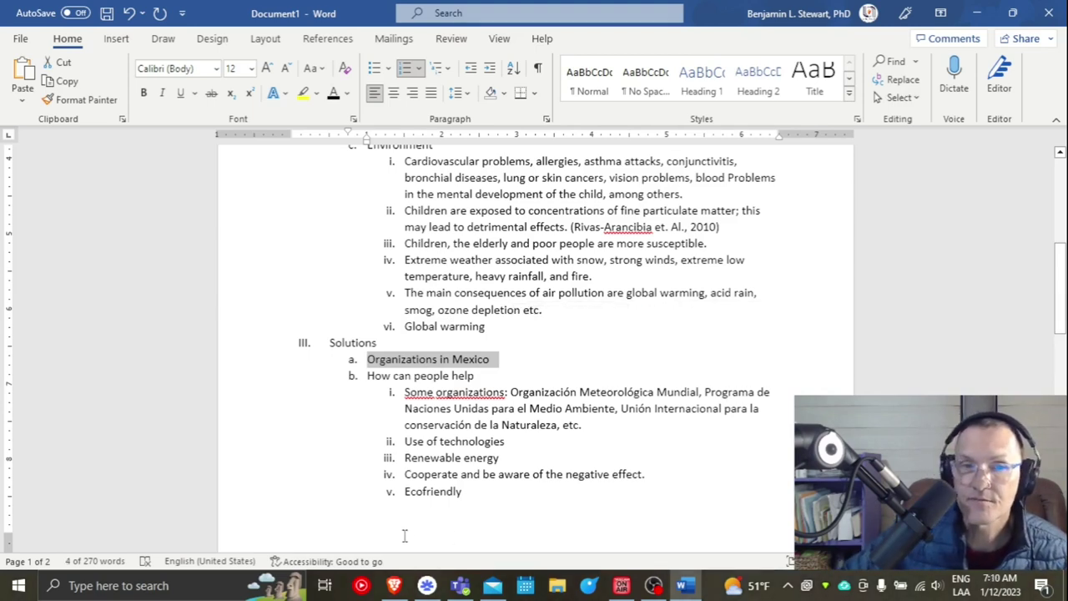
{"action": "scroll", "coordinate": [431, 528], "scroll_direction": "up", "scroll_amount": 8}
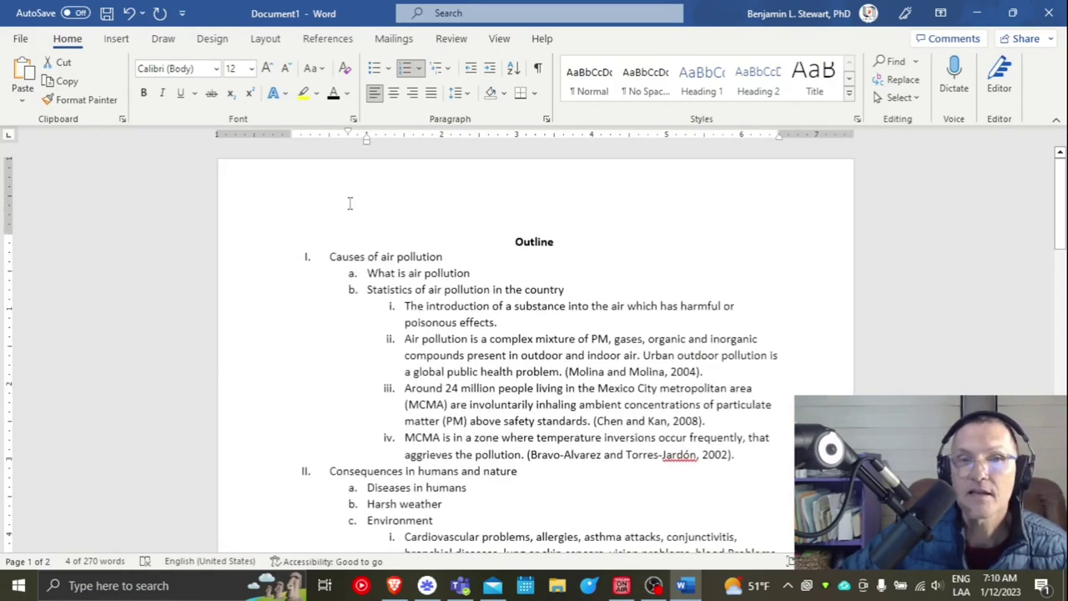
{"action": "scroll", "coordinate": [460, 392], "scroll_direction": "down", "scroll_amount": 7}
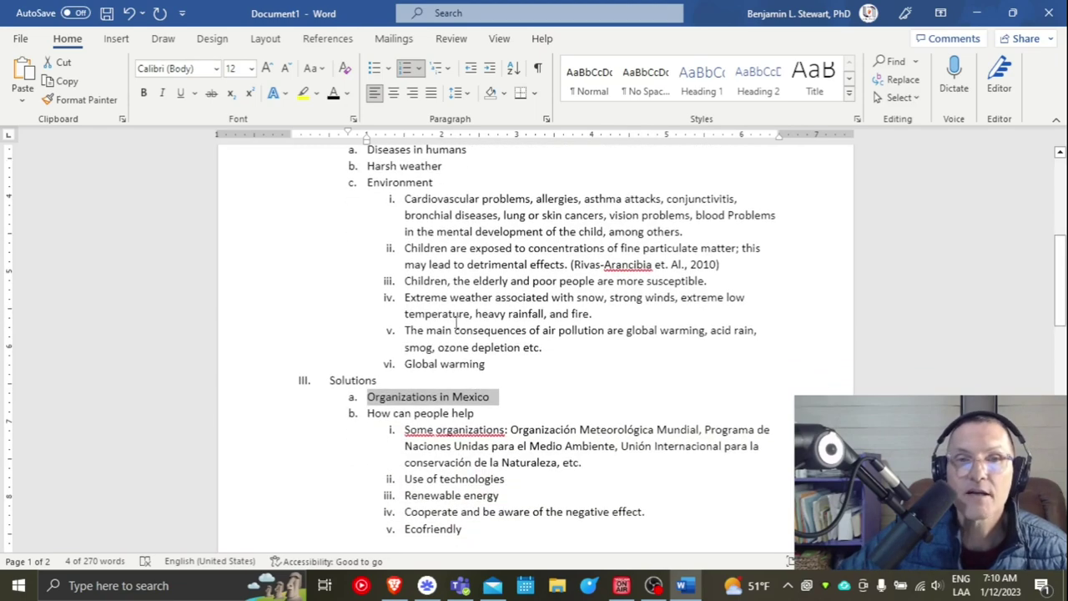
{"action": "left_click_drag", "start_coordinate": [571, 363], "coordinate": [445, 338]}
{"action": "scroll", "coordinate": [447, 342], "scroll_direction": "up", "scroll_amount": 2}
{"action": "scroll", "coordinate": [444, 338], "scroll_direction": "up", "scroll_amount": 6}
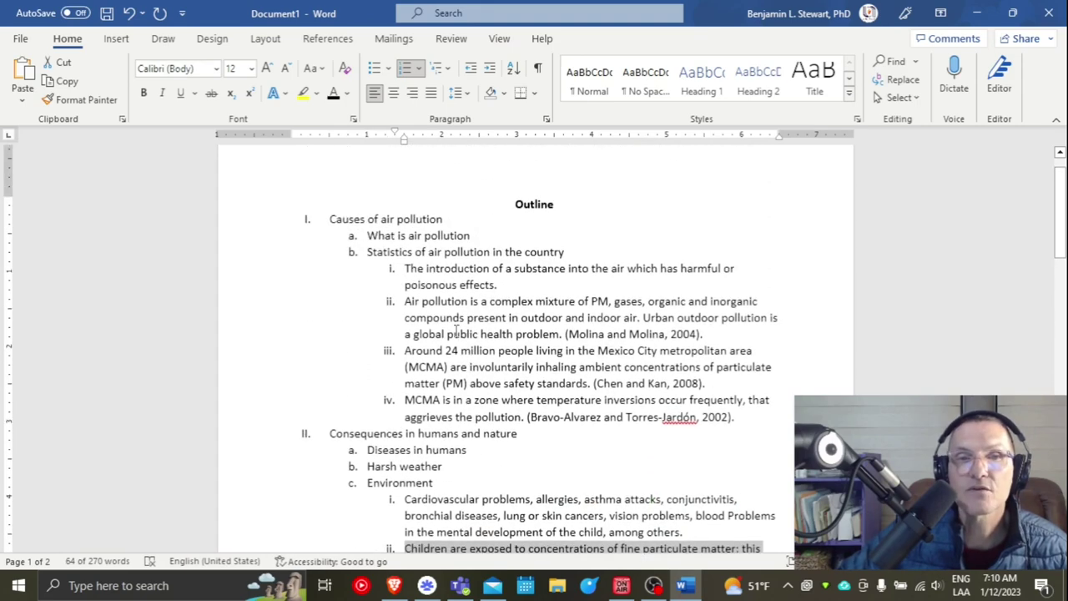
{"action": "left_click_drag", "start_coordinate": [368, 252], "coordinate": [567, 252]}
{"action": "scroll", "coordinate": [472, 389], "scroll_direction": "down", "scroll_amount": 4}
{"action": "left_click", "coordinate": [392, 333]}
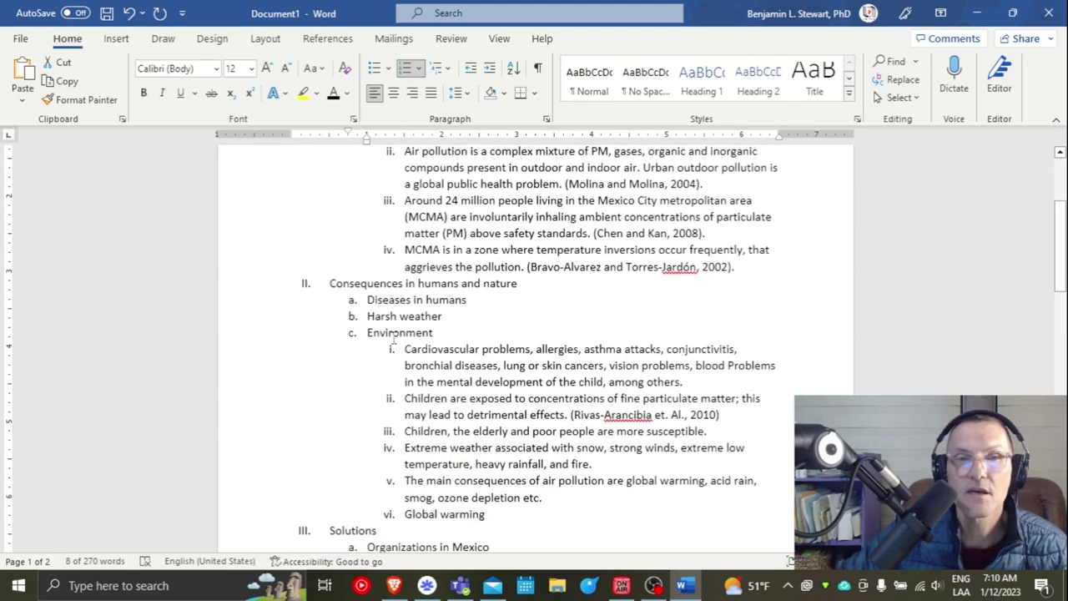
{"action": "scroll", "coordinate": [388, 321], "scroll_direction": "down", "scroll_amount": 1}
{"action": "scroll", "coordinate": [386, 315], "scroll_direction": "up", "scroll_amount": 1}
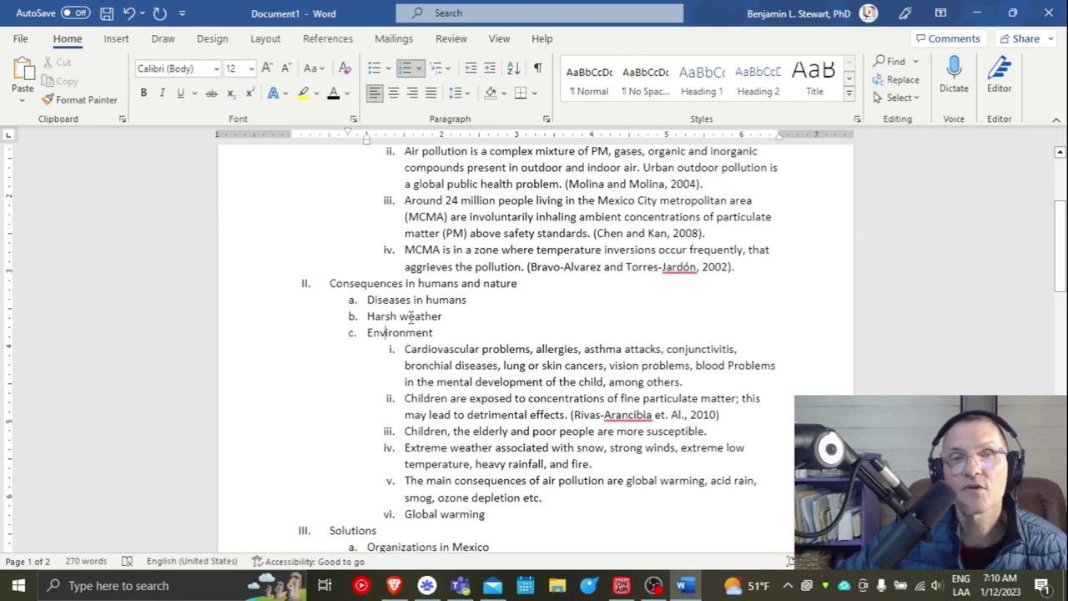
{"action": "left_click_drag", "start_coordinate": [368, 299], "coordinate": [457, 317]}
{"action": "scroll", "coordinate": [571, 387], "scroll_direction": "down", "scroll_amount": 5}
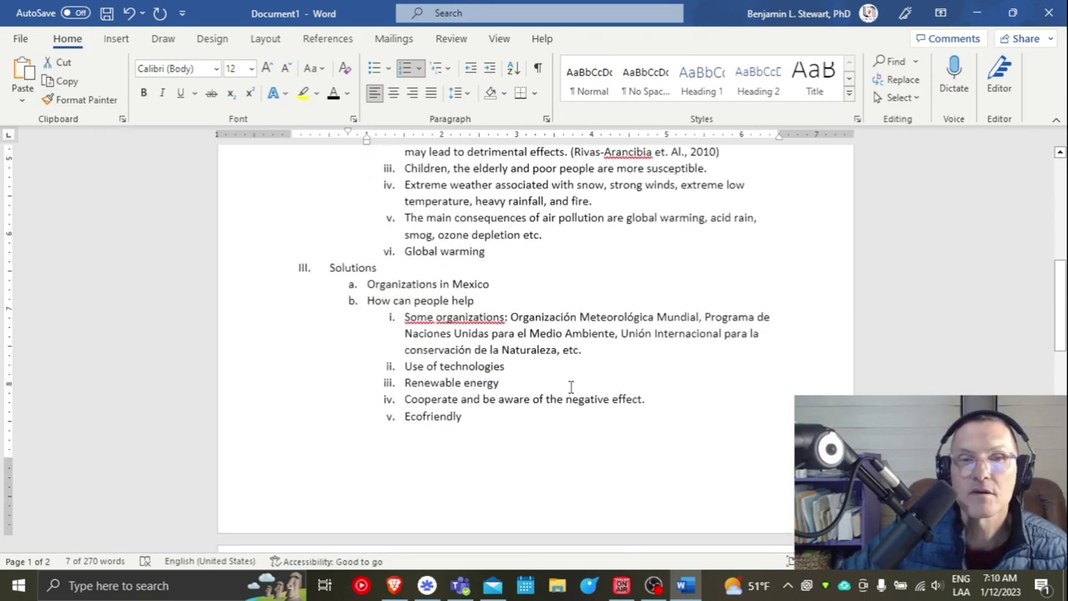
{"action": "scroll", "coordinate": [564, 380], "scroll_direction": "up", "scroll_amount": 9}
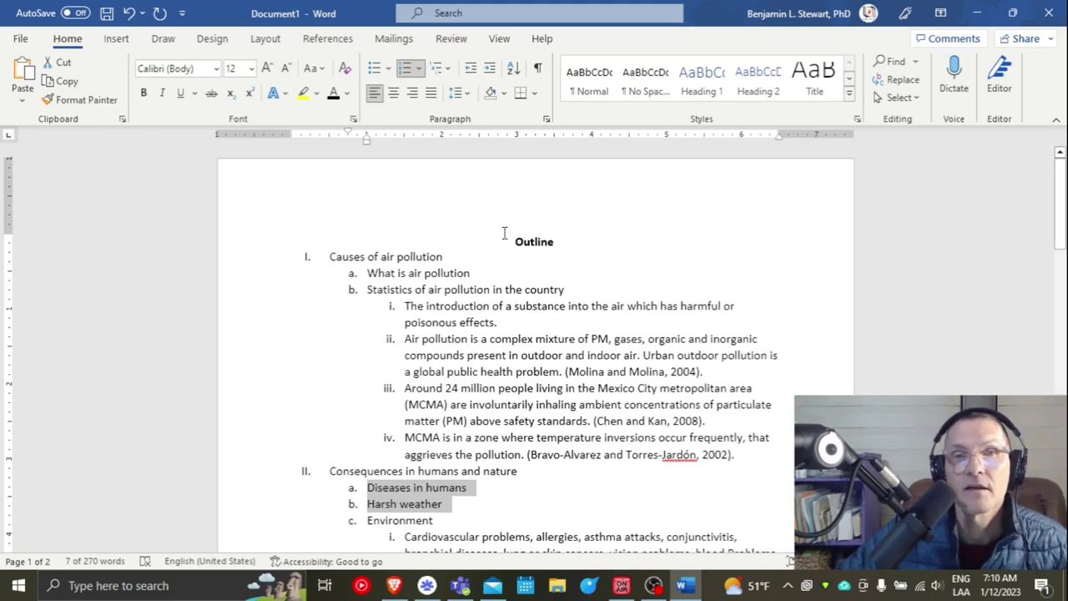
{"action": "scroll", "coordinate": [476, 238], "scroll_direction": "down", "scroll_amount": 2}
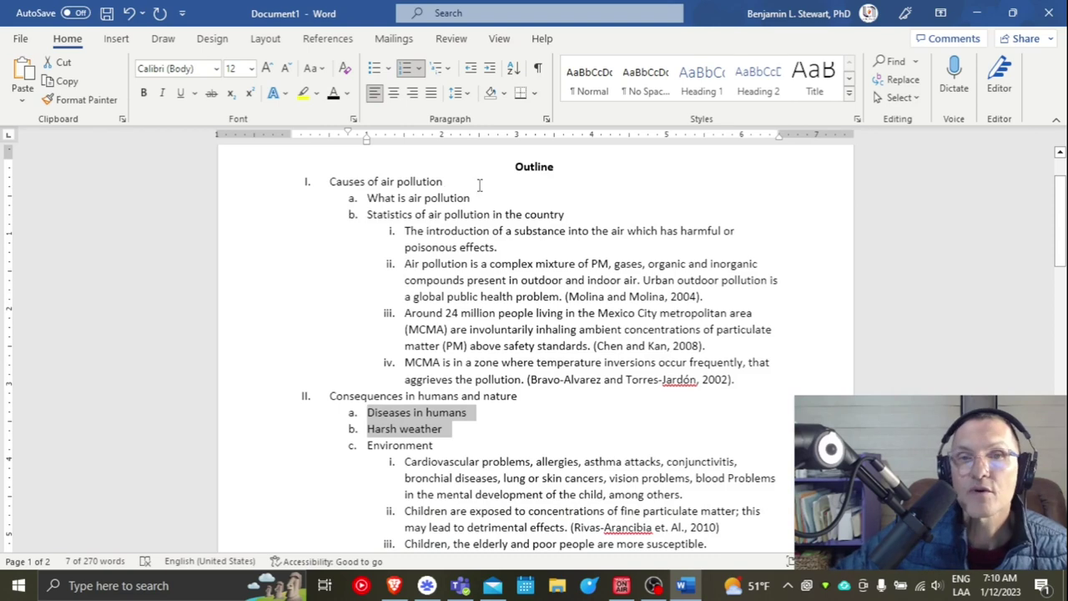
{"action": "left_click_drag", "start_coordinate": [328, 182], "coordinate": [455, 182]}
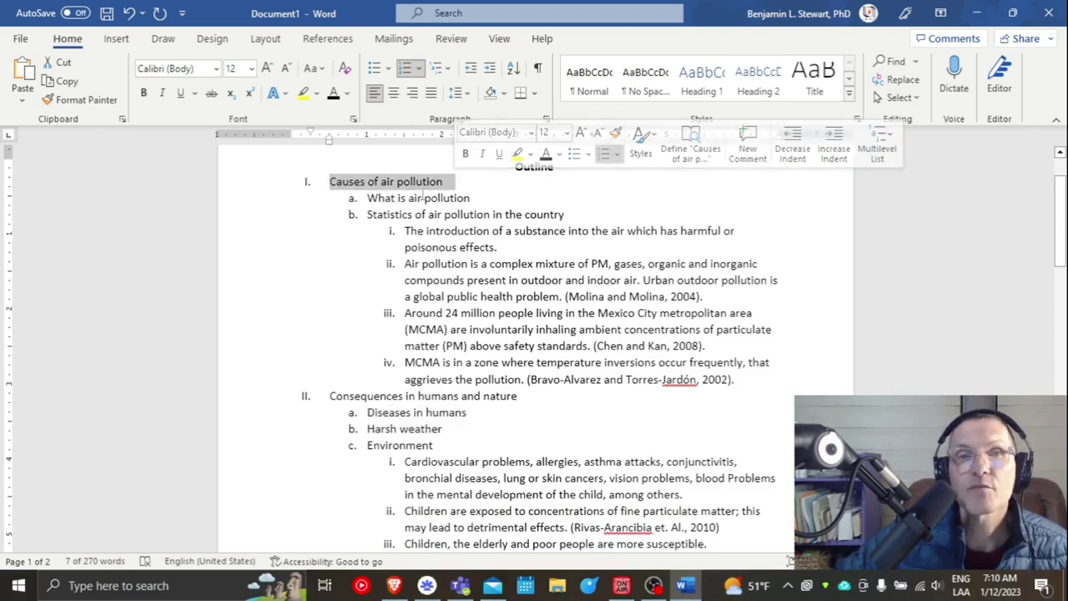
{"action": "left_click", "coordinate": [378, 182]}
{"action": "left_click_drag", "start_coordinate": [368, 198], "coordinate": [501, 200]}
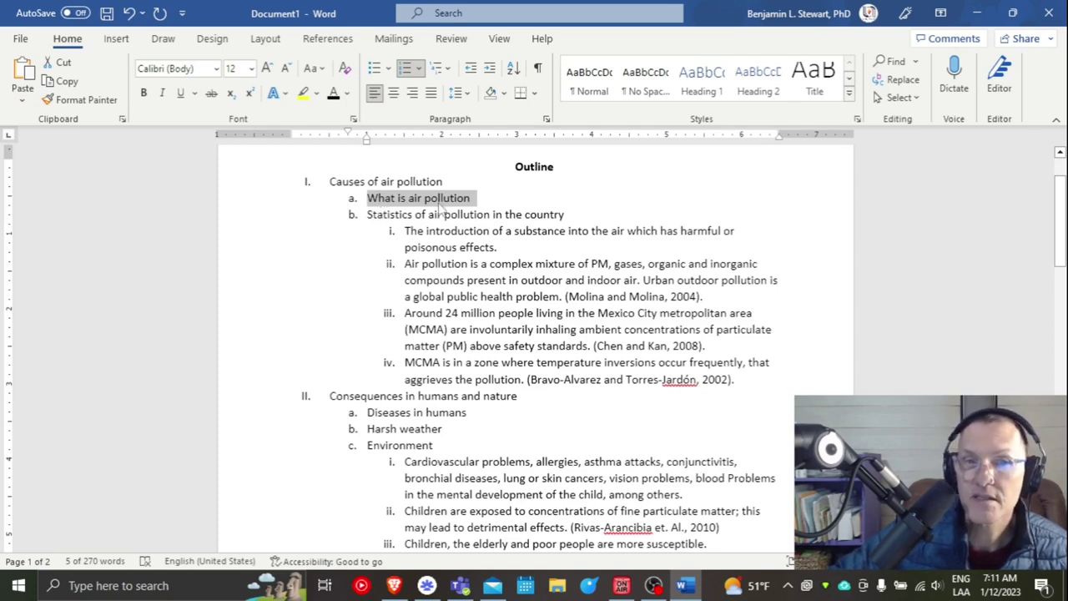
{"action": "left_click_drag", "start_coordinate": [367, 214], "coordinate": [570, 216]}
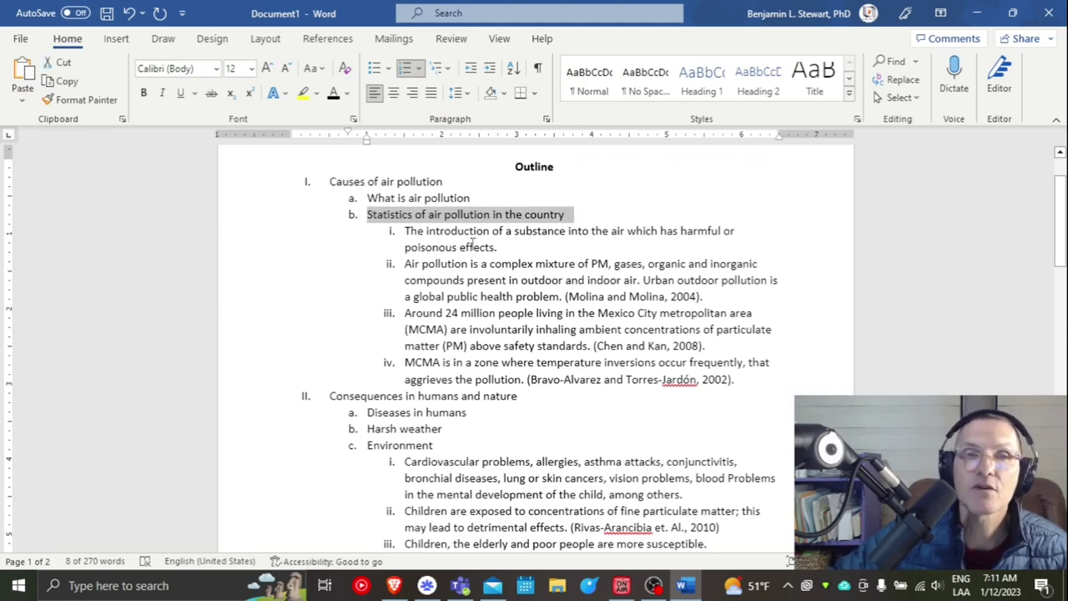
{"action": "scroll", "coordinate": [593, 351], "scroll_direction": "down", "scroll_amount": 2}
{"action": "scroll", "coordinate": [594, 334], "scroll_direction": "up", "scroll_amount": 4}
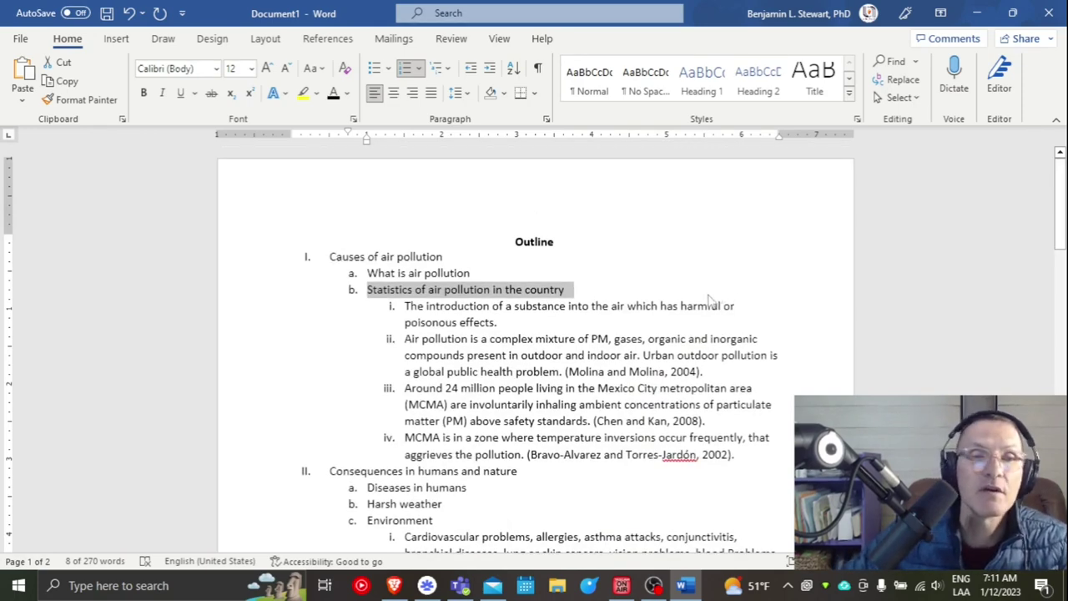
{"action": "scroll", "coordinate": [709, 298], "scroll_direction": "down", "scroll_amount": 9}
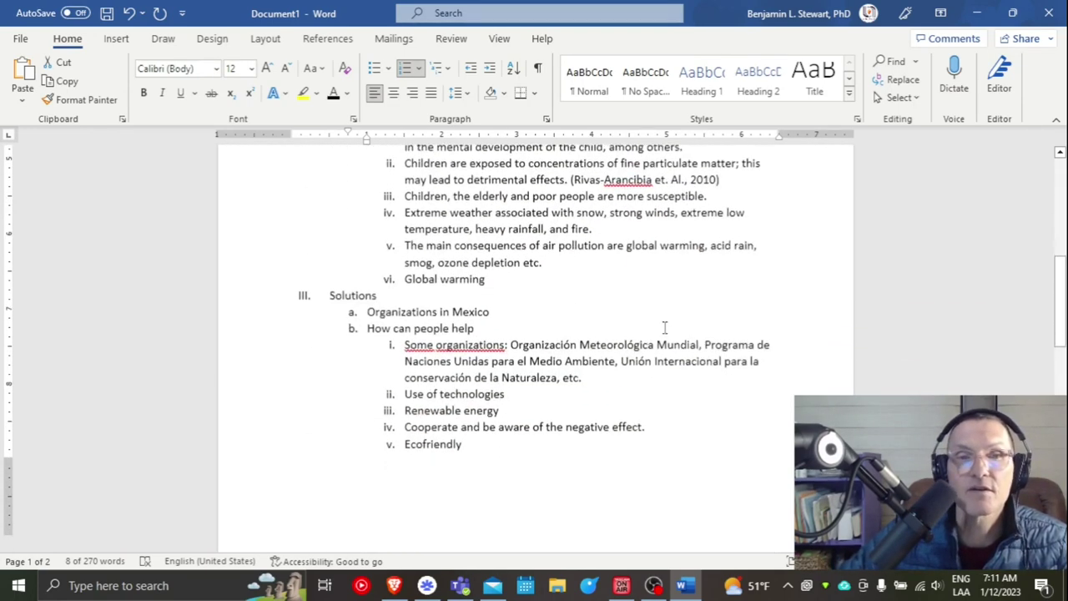
{"action": "scroll", "coordinate": [659, 329], "scroll_direction": "down", "scroll_amount": 3}
{"action": "scroll", "coordinate": [651, 328], "scroll_direction": "up", "scroll_amount": 12}
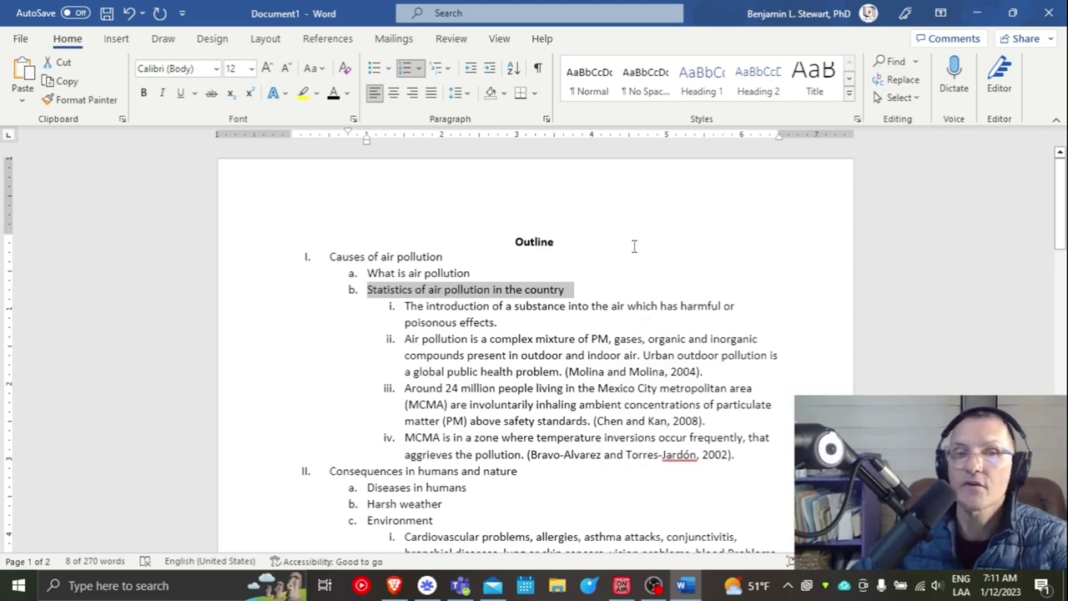
{"action": "left_click_drag", "start_coordinate": [329, 256], "coordinate": [744, 457]}
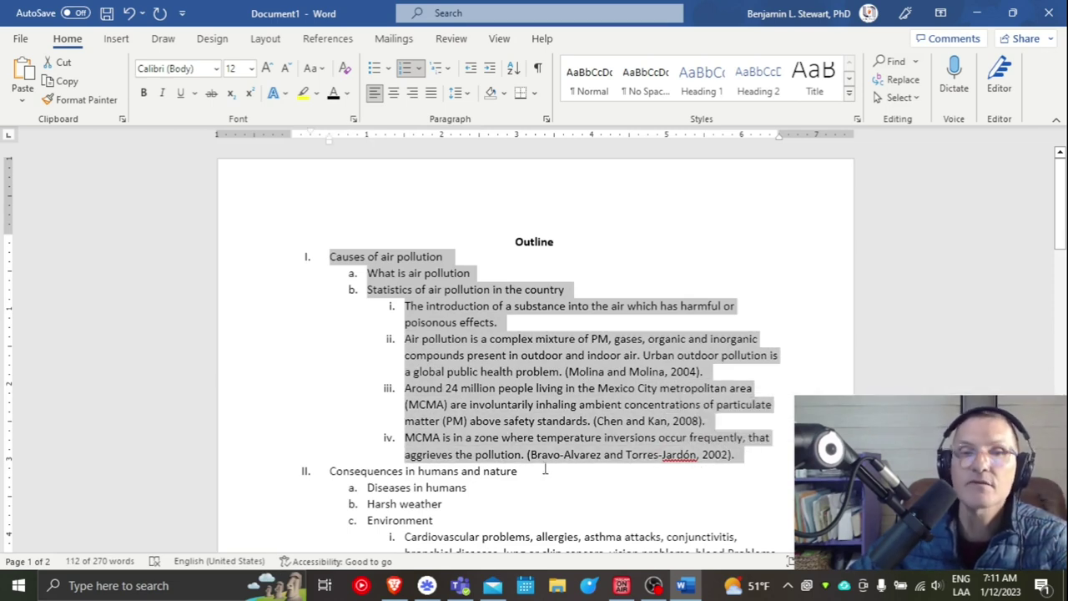
{"action": "scroll", "coordinate": [553, 363], "scroll_direction": "down", "scroll_amount": 1}
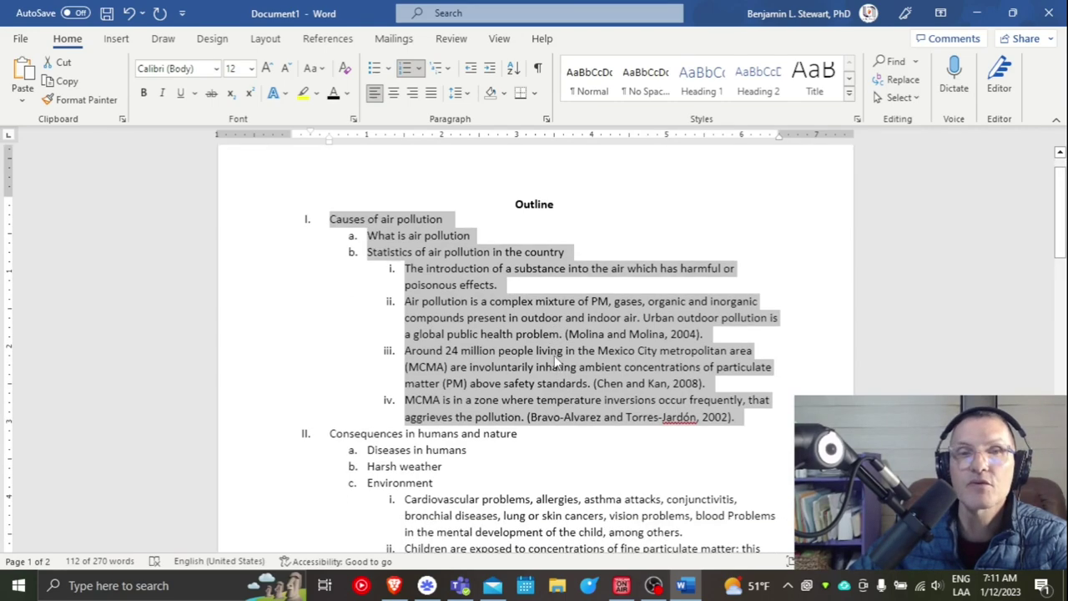
{"action": "scroll", "coordinate": [554, 356], "scroll_direction": "up", "scroll_amount": 1}
{"action": "left_click", "coordinate": [531, 342]}
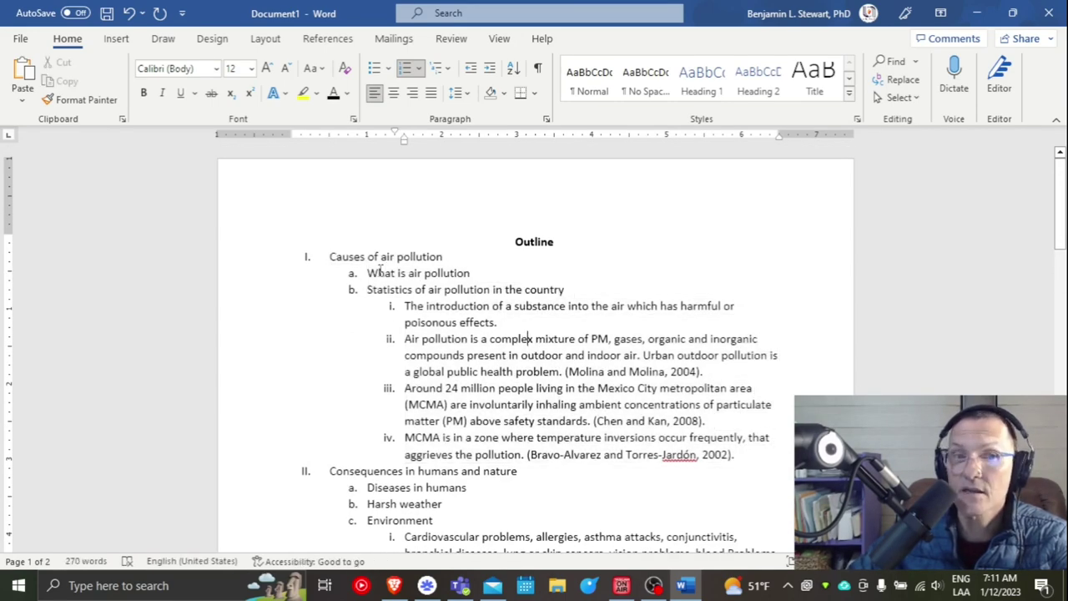
{"action": "triple_click", "coordinate": [473, 273]}
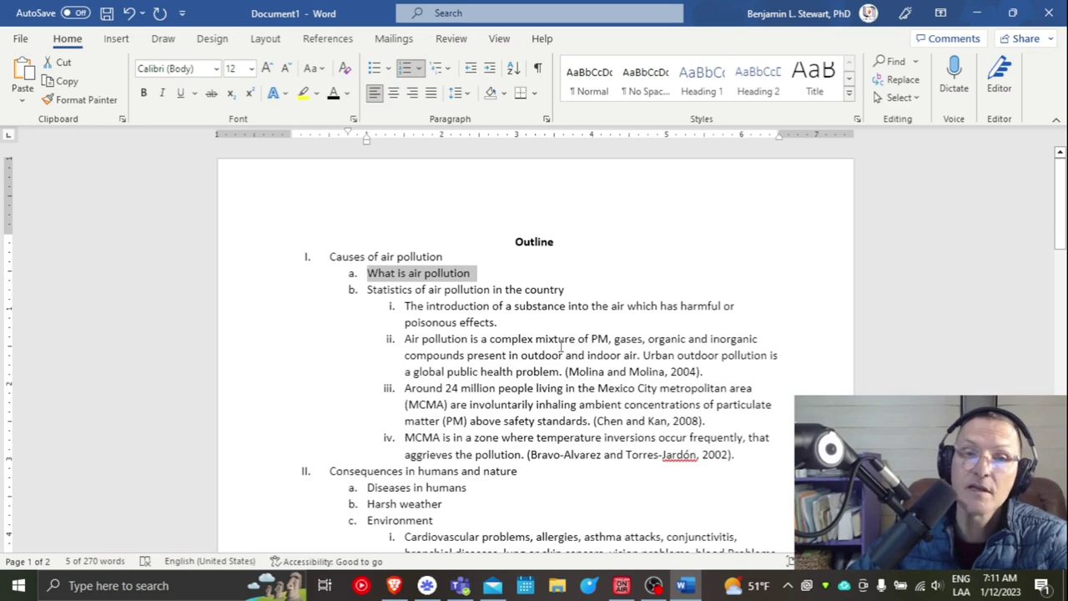
{"action": "left_click", "coordinate": [489, 355]}
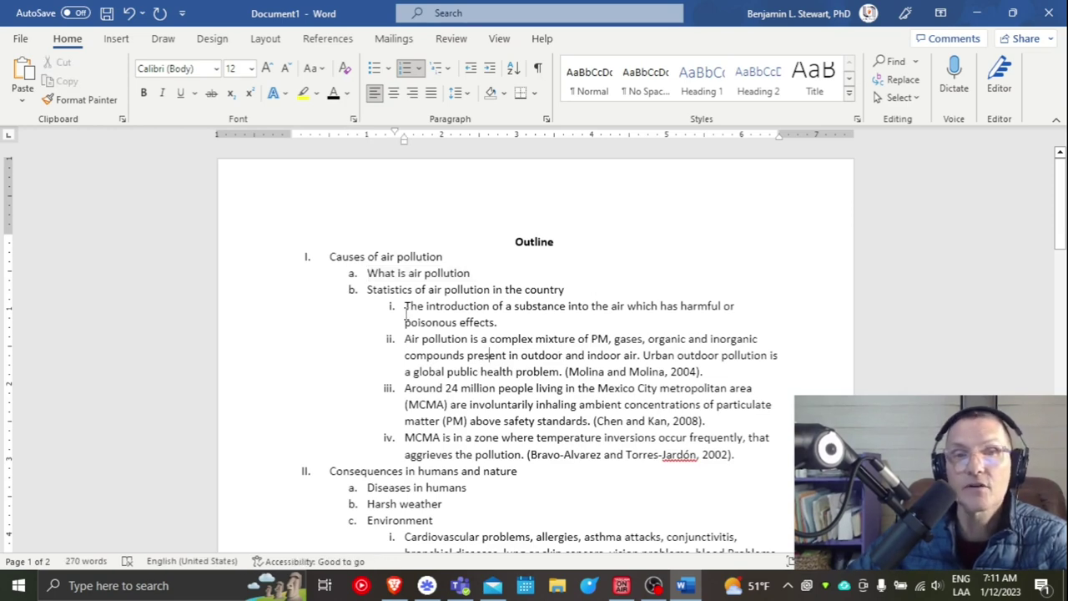
{"action": "left_click_drag", "start_coordinate": [406, 314], "coordinate": [776, 454]}
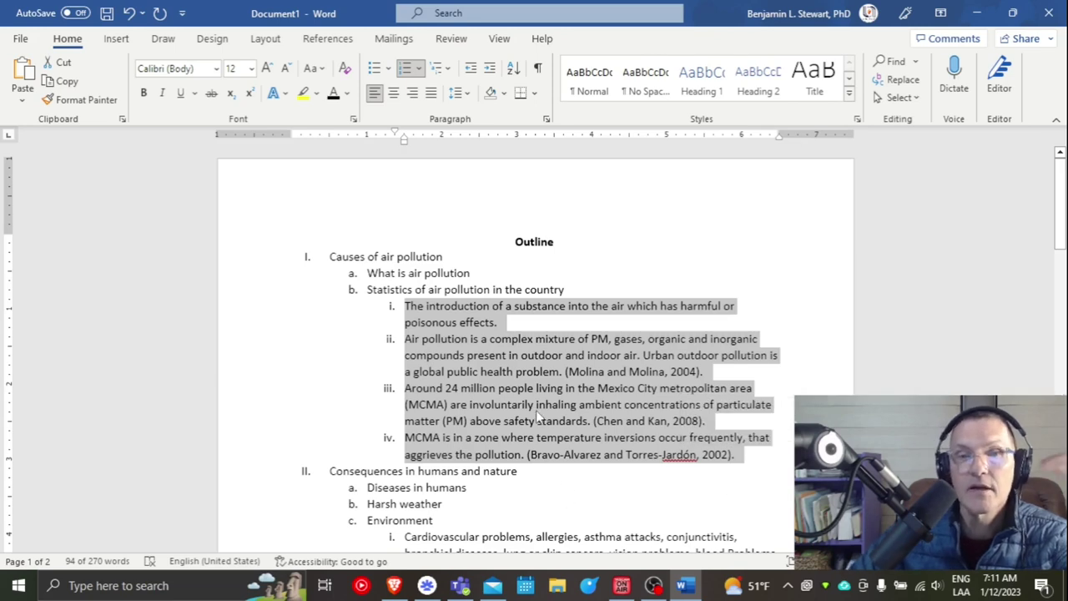
{"action": "key", "text": "ctrl+c"}
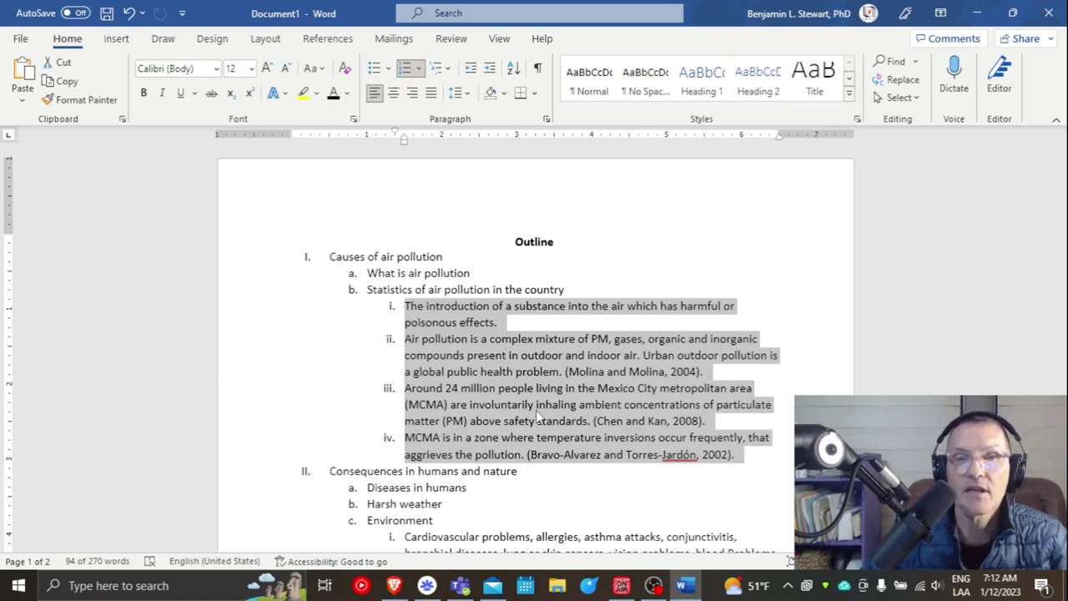
{"action": "left_click", "coordinate": [445, 324]}
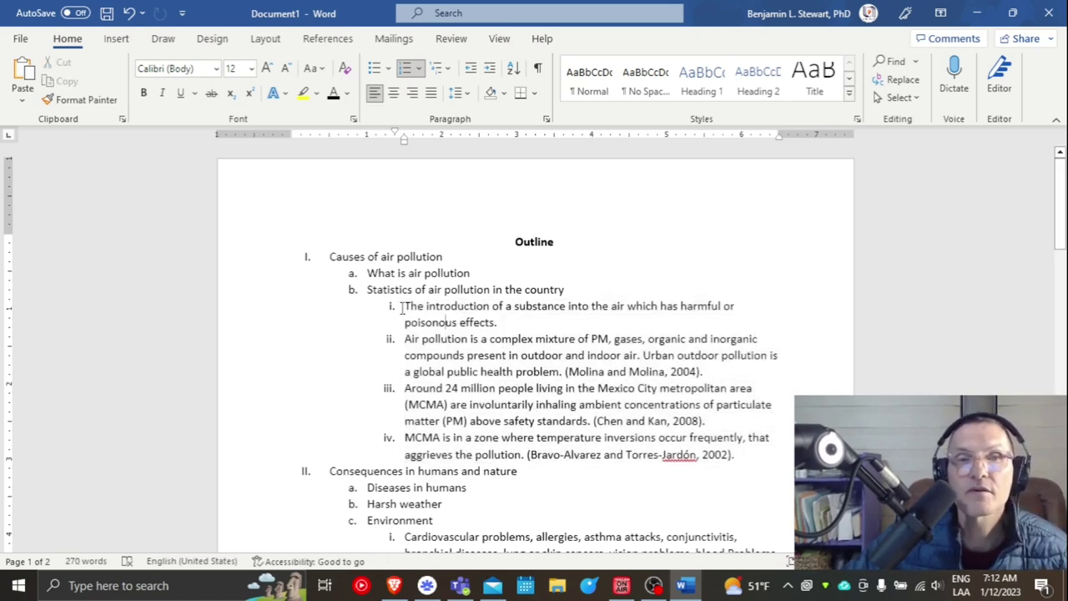
{"action": "left_click_drag", "start_coordinate": [404, 305], "coordinate": [499, 324]}
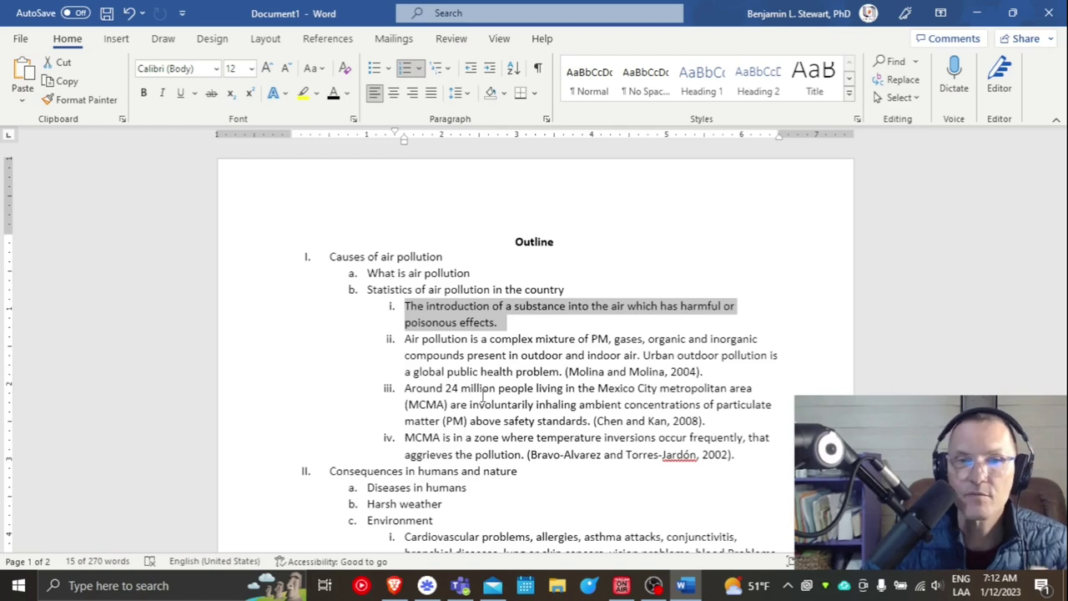
{"action": "left_click", "coordinate": [446, 371]}
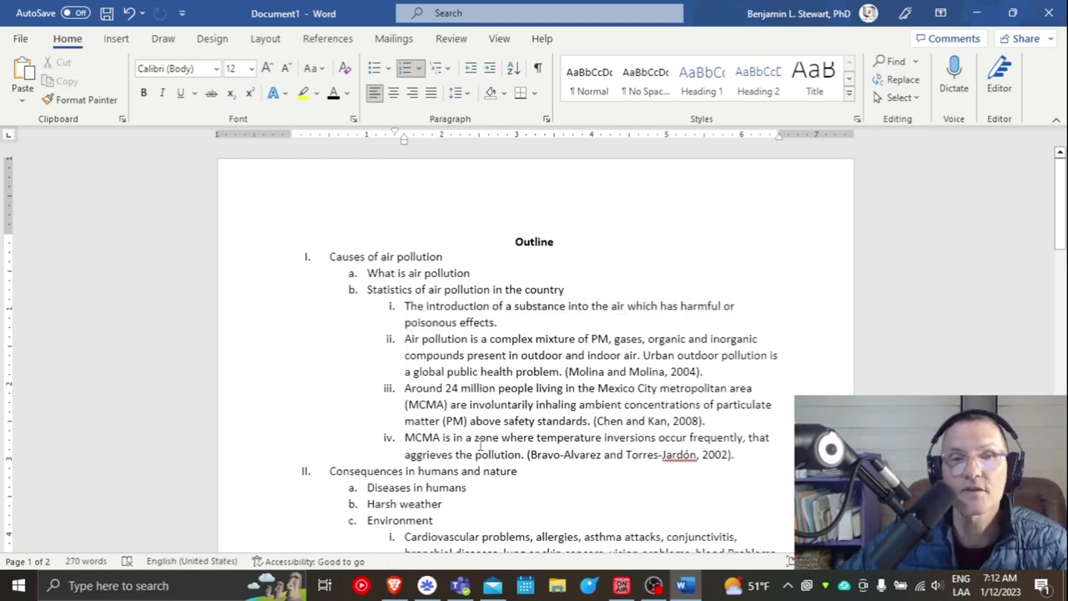
{"action": "left_click_drag", "start_coordinate": [492, 437], "coordinate": [454, 455]}
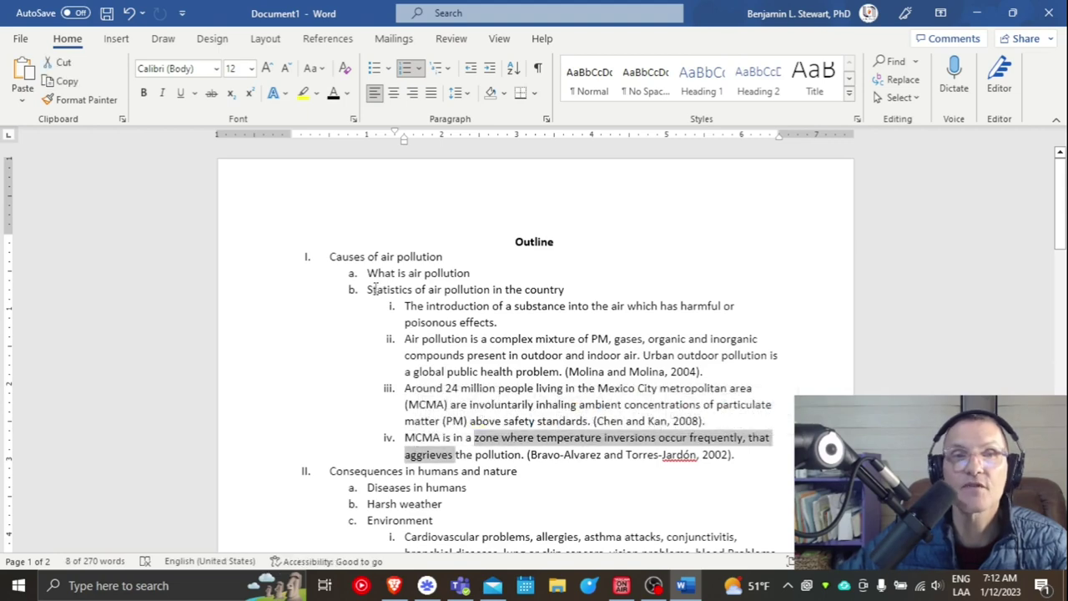
{"action": "left_click_drag", "start_coordinate": [367, 289], "coordinate": [564, 292]}
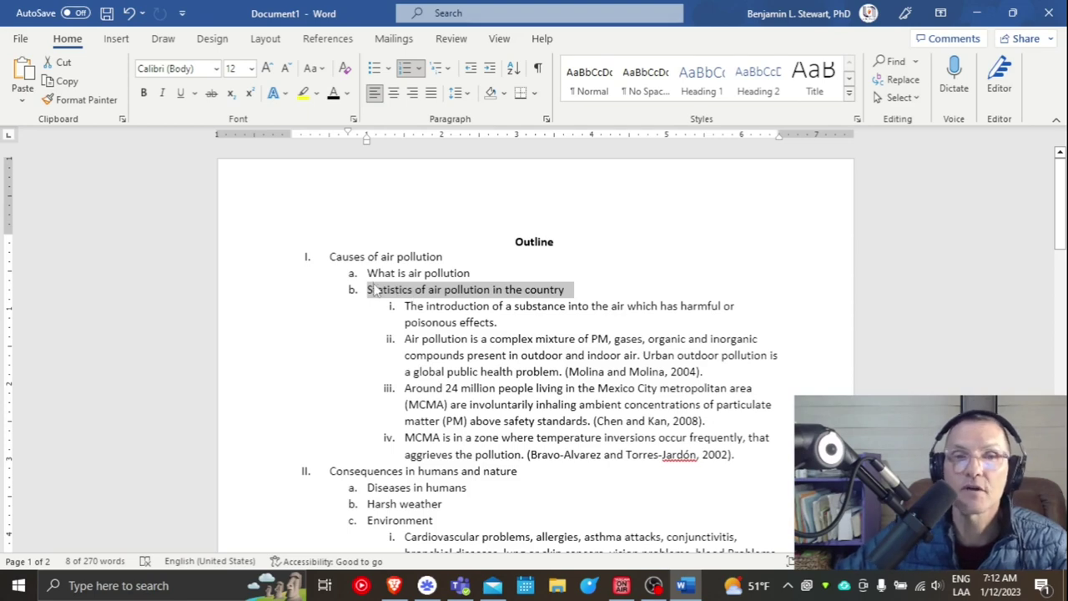
{"action": "left_click_drag", "start_coordinate": [330, 259], "coordinate": [470, 275]}
{"action": "left_click", "coordinate": [406, 409]}
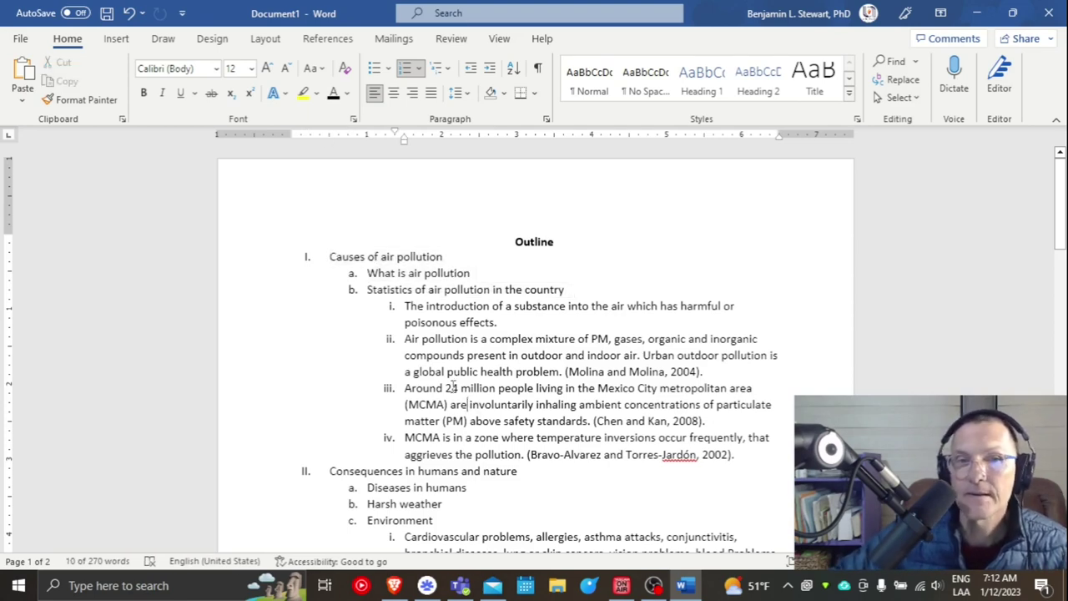
{"action": "key", "text": "Right"}
{"action": "key", "text": "Right"}
{"action": "key", "text": "Right"}
{"action": "key", "text": "Right"}
{"action": "key", "text": "Right"}
{"action": "key", "text": "Right"}
{"action": "key", "text": "Right"}
{"action": "key", "text": "Right"}
{"action": "key", "text": "Right"}
{"action": "key", "text": "Right"}
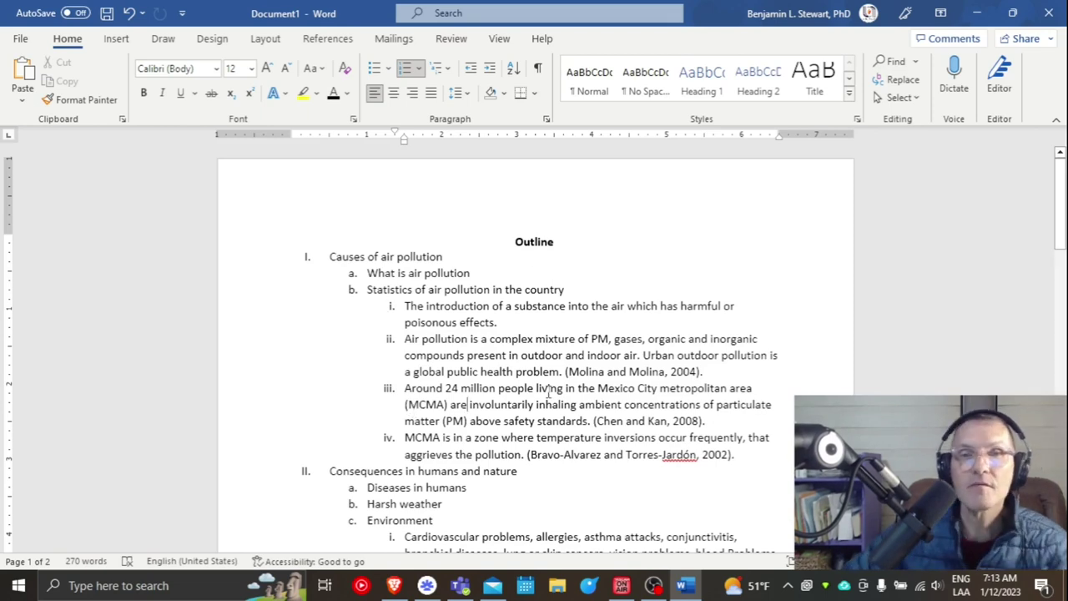
{"action": "left_click_drag", "start_coordinate": [566, 370], "coordinate": [705, 372]}
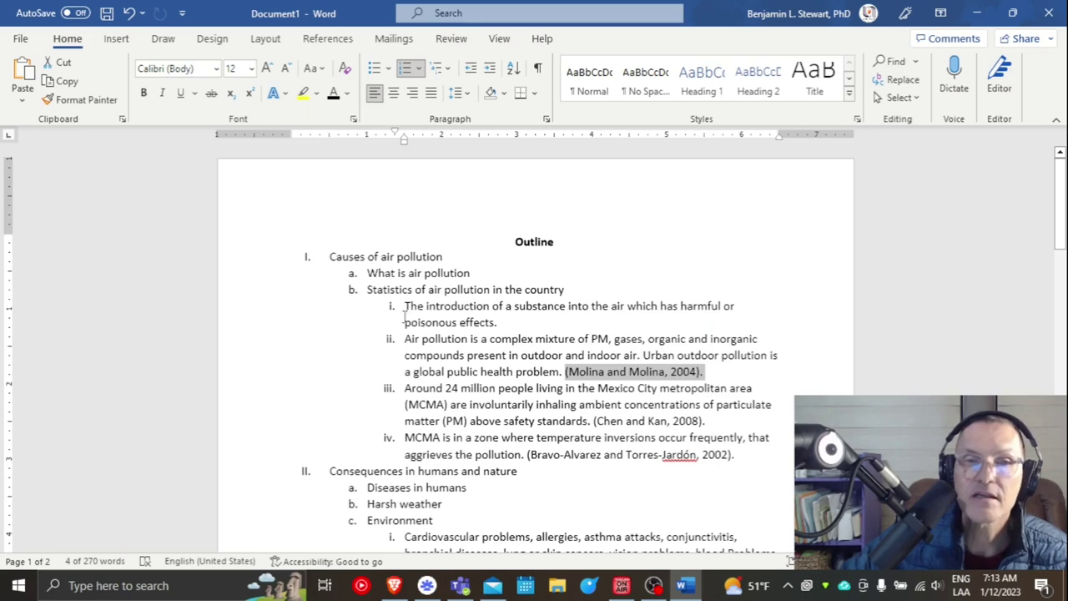
{"action": "left_click", "coordinate": [455, 348]}
{"action": "left_click_drag", "start_coordinate": [406, 340], "coordinate": [561, 373]}
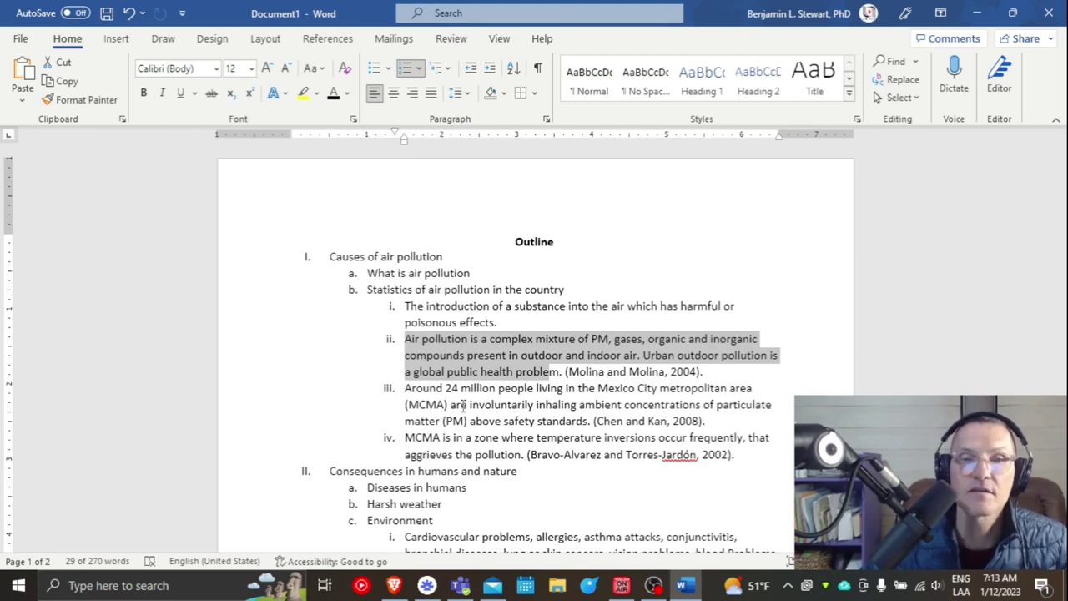
{"action": "scroll", "coordinate": [464, 371], "scroll_direction": "down", "scroll_amount": 2}
{"action": "scroll", "coordinate": [463, 354], "scroll_direction": "down", "scroll_amount": 4}
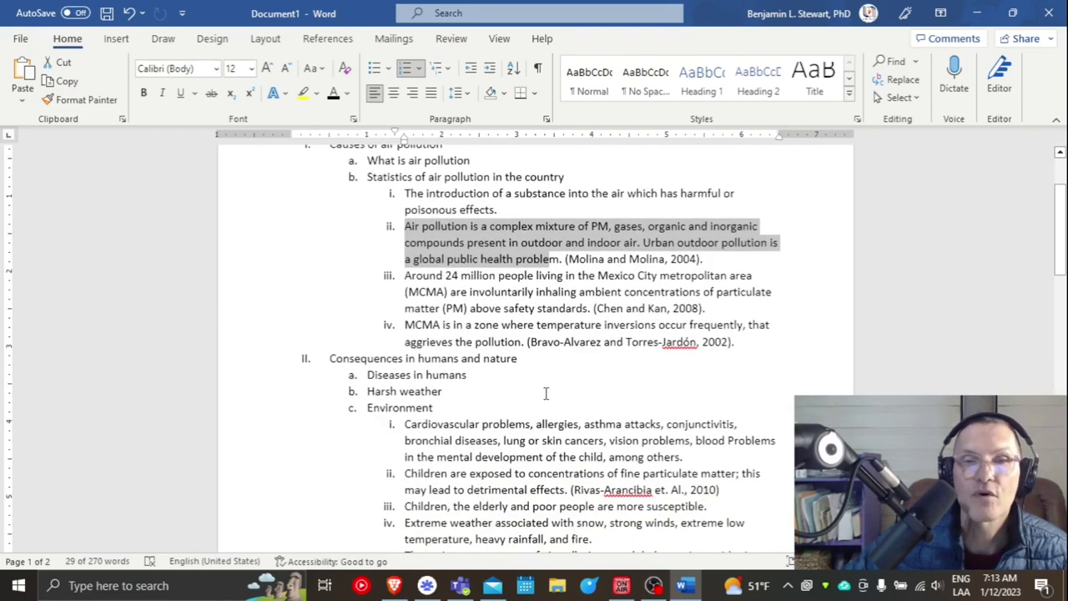
{"action": "scroll", "coordinate": [527, 376], "scroll_direction": "up", "scroll_amount": 6}
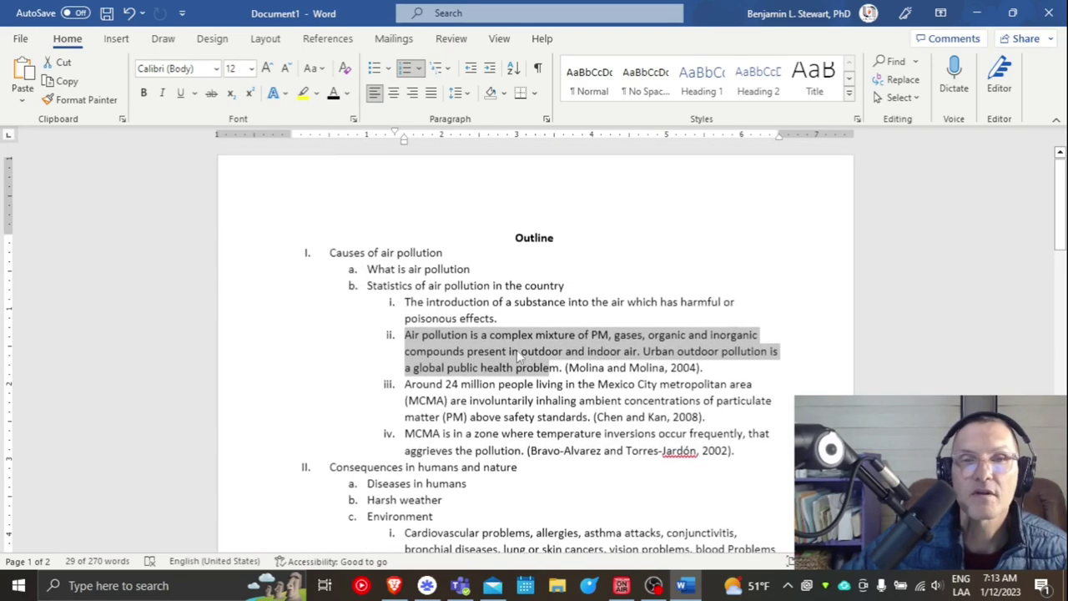
{"action": "scroll", "coordinate": [541, 381], "scroll_direction": "down", "scroll_amount": 6}
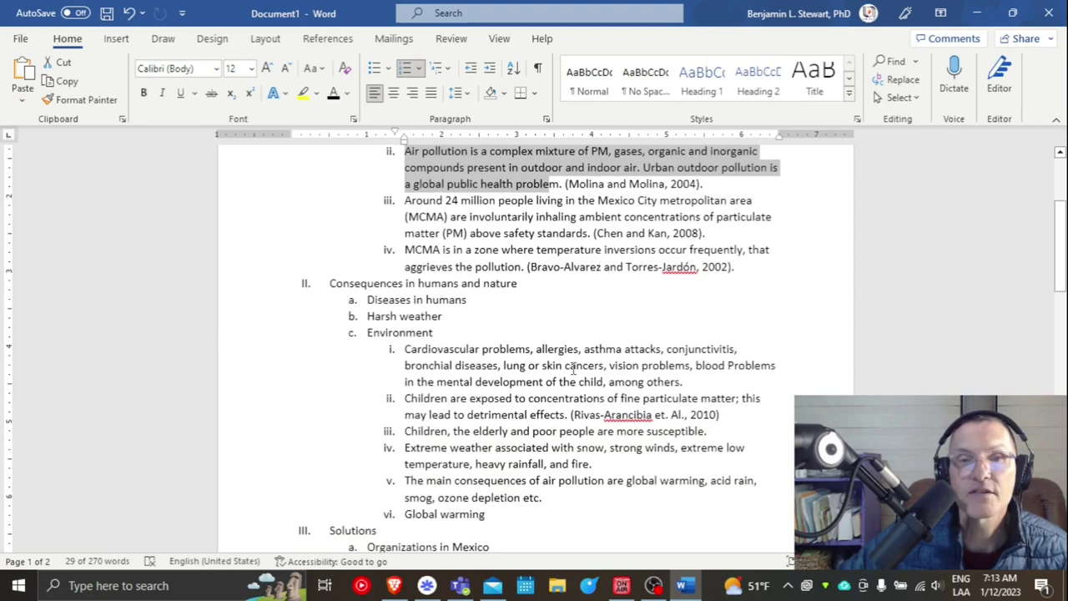
{"action": "left_click", "coordinate": [536, 351]}
{"action": "left_click_drag", "start_coordinate": [537, 349], "coordinate": [692, 367]}
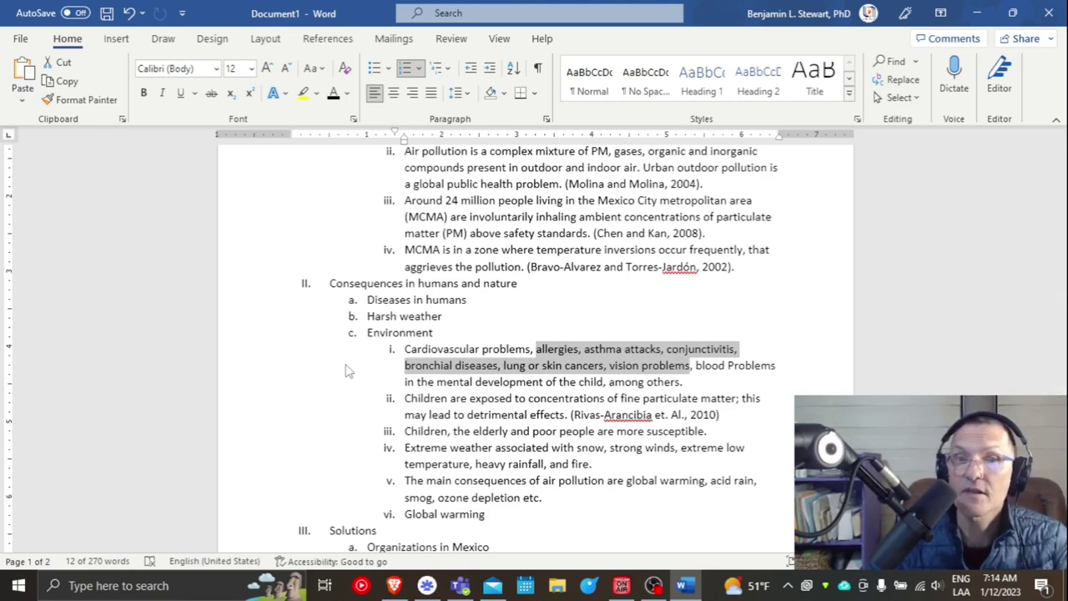
{"action": "left_click", "coordinate": [409, 349]}
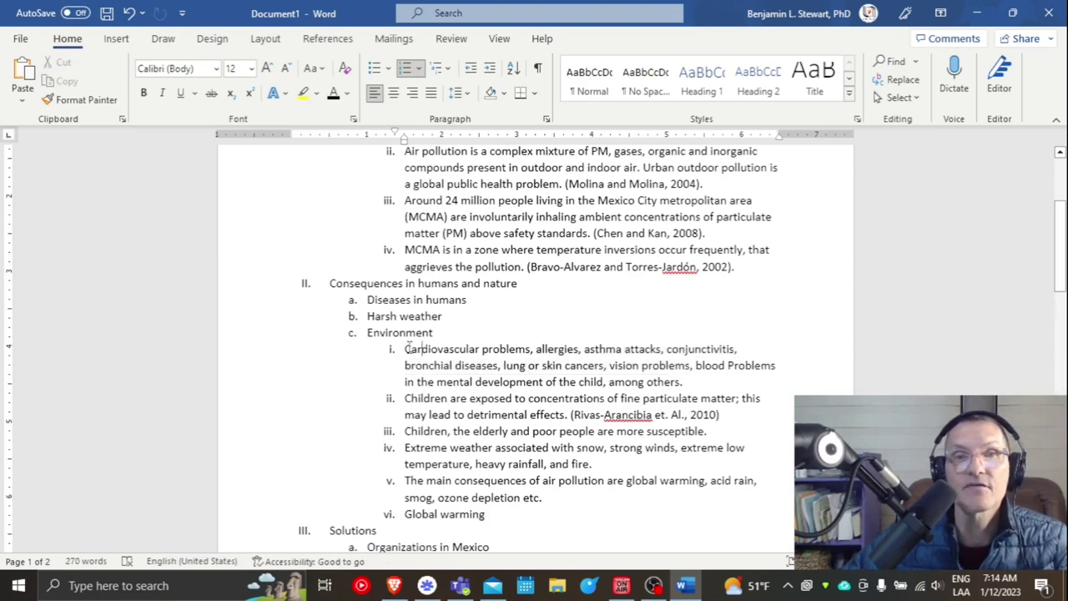
{"action": "left_click_drag", "start_coordinate": [367, 332], "coordinate": [449, 334]}
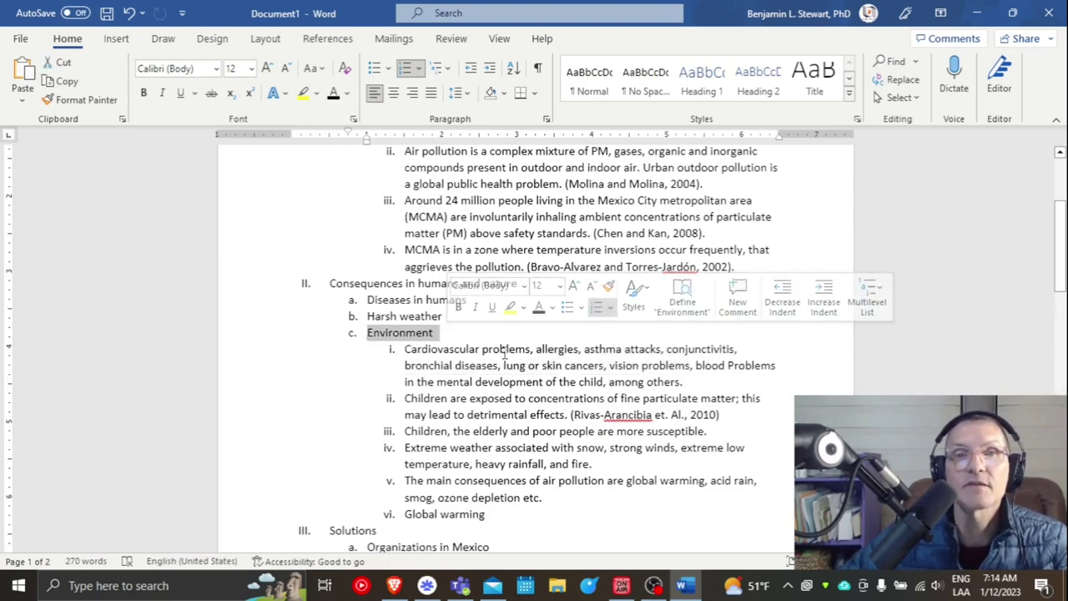
{"action": "left_click", "coordinate": [504, 350]}
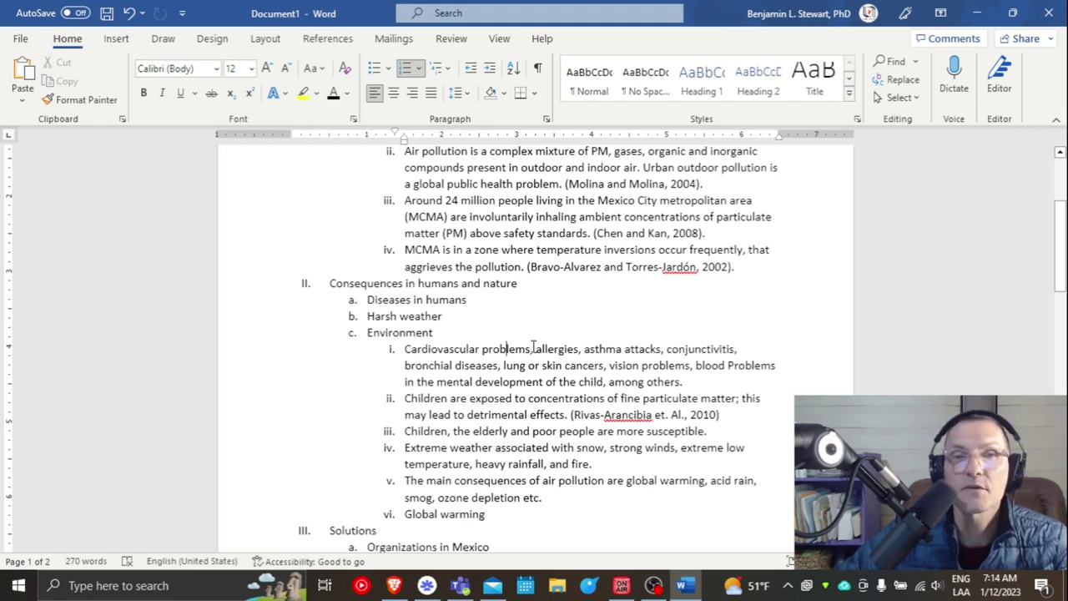
{"action": "left_click_drag", "start_coordinate": [532, 348], "coordinate": [401, 352]}
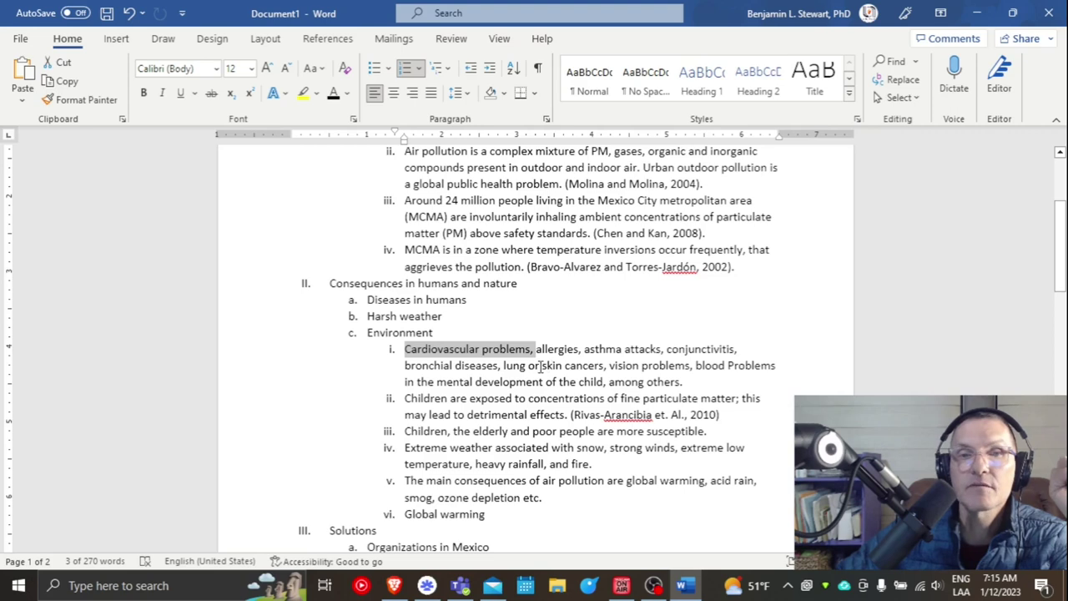
{"action": "left_click_drag", "start_coordinate": [594, 349], "coordinate": [655, 349]}
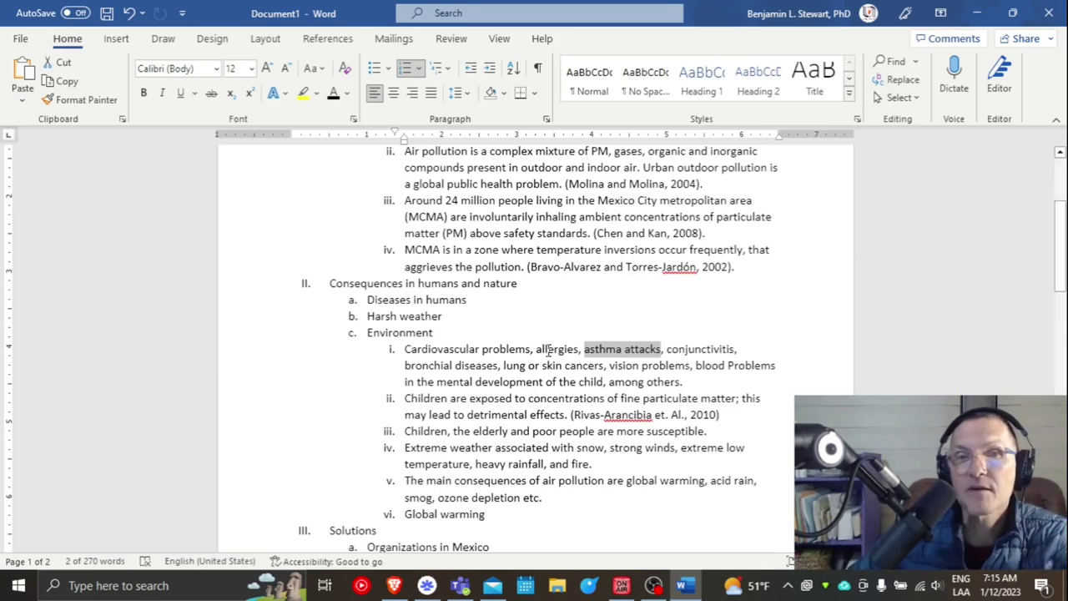
{"action": "left_click", "coordinate": [546, 348]}
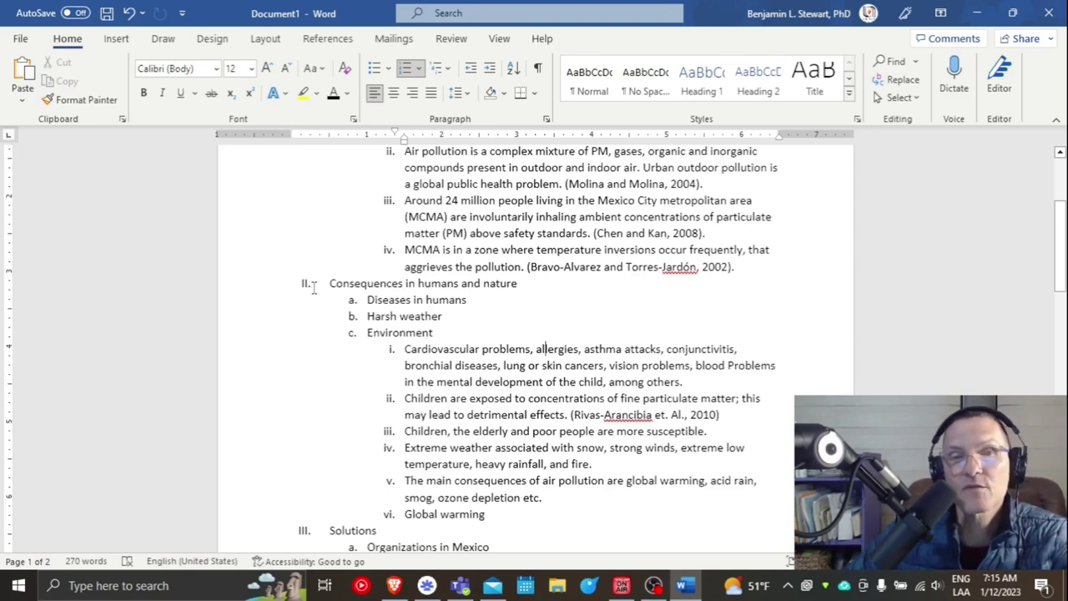
{"action": "left_click", "coordinate": [669, 430]}
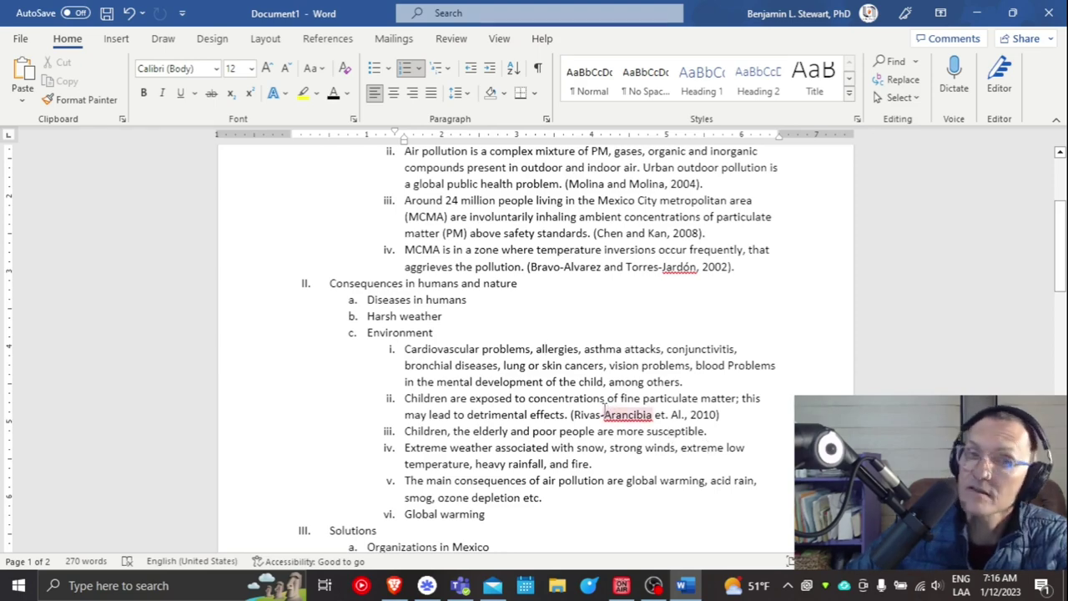
{"action": "scroll", "coordinate": [566, 372], "scroll_direction": "down", "scroll_amount": 2}
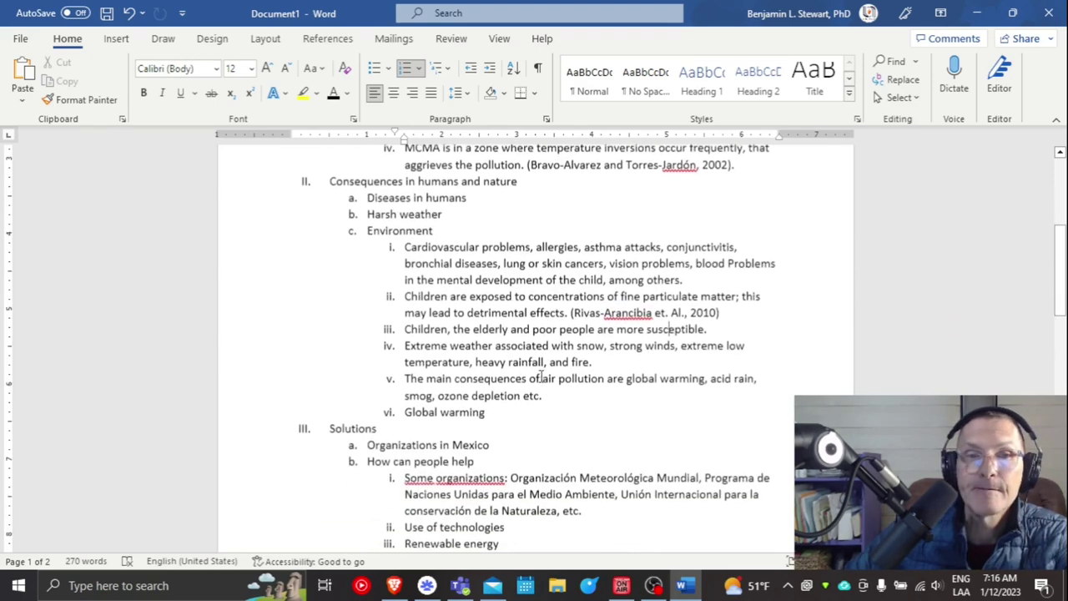
{"action": "scroll", "coordinate": [566, 371], "scroll_direction": "up", "scroll_amount": 1}
{"action": "scroll", "coordinate": [502, 356], "scroll_direction": "down", "scroll_amount": 5}
{"action": "scroll", "coordinate": [502, 357], "scroll_direction": "up", "scroll_amount": 10}
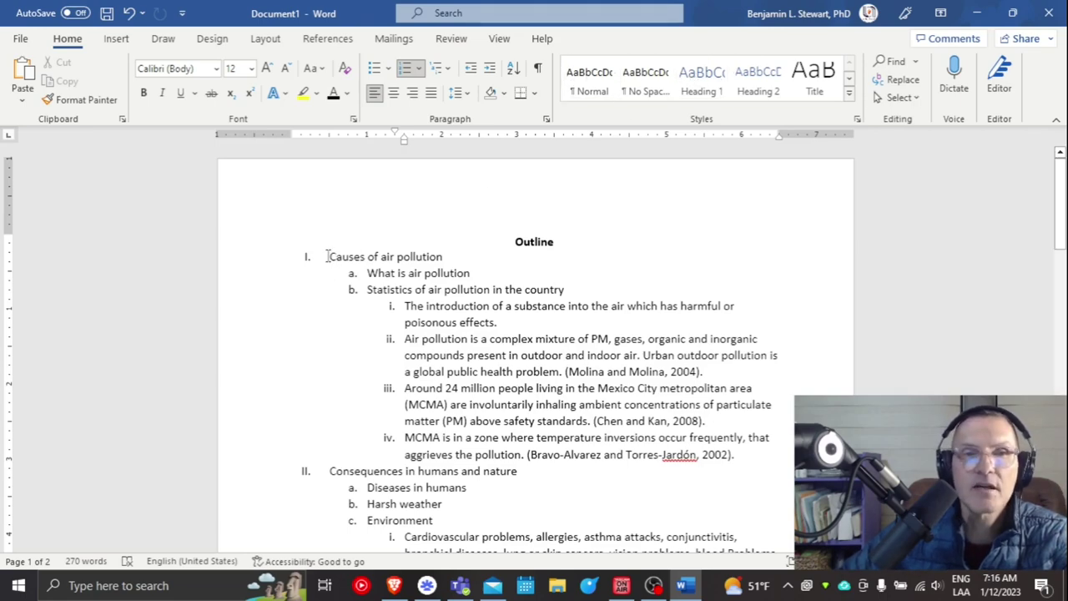
{"action": "left_click_drag", "start_coordinate": [329, 256], "coordinate": [473, 439]}
{"action": "scroll", "coordinate": [465, 458], "scroll_direction": "up", "scroll_amount": 10}
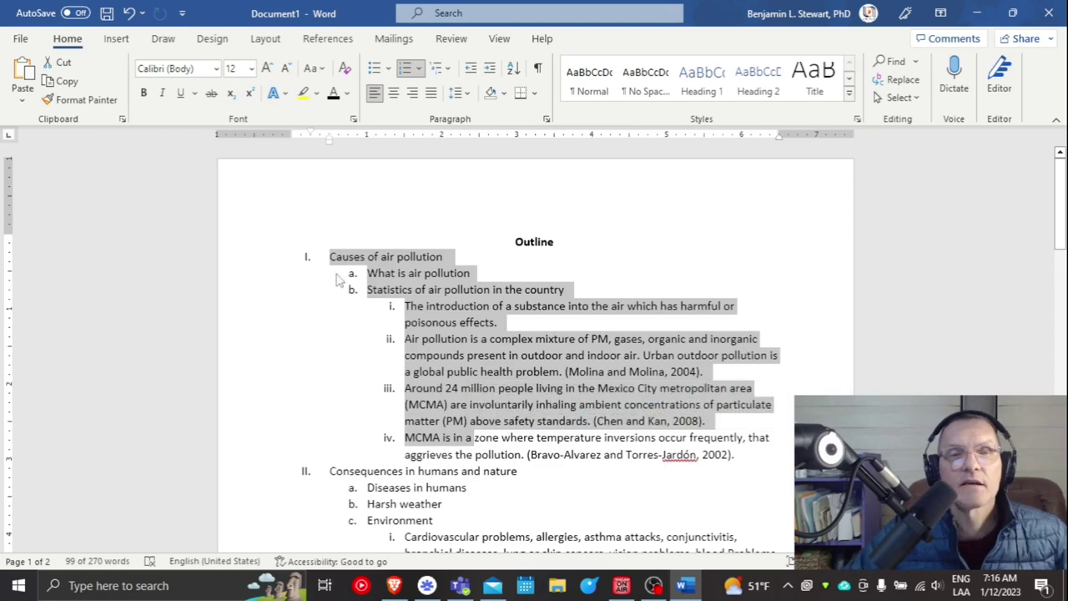
{"action": "scroll", "coordinate": [377, 376], "scroll_direction": "down", "scroll_amount": 10}
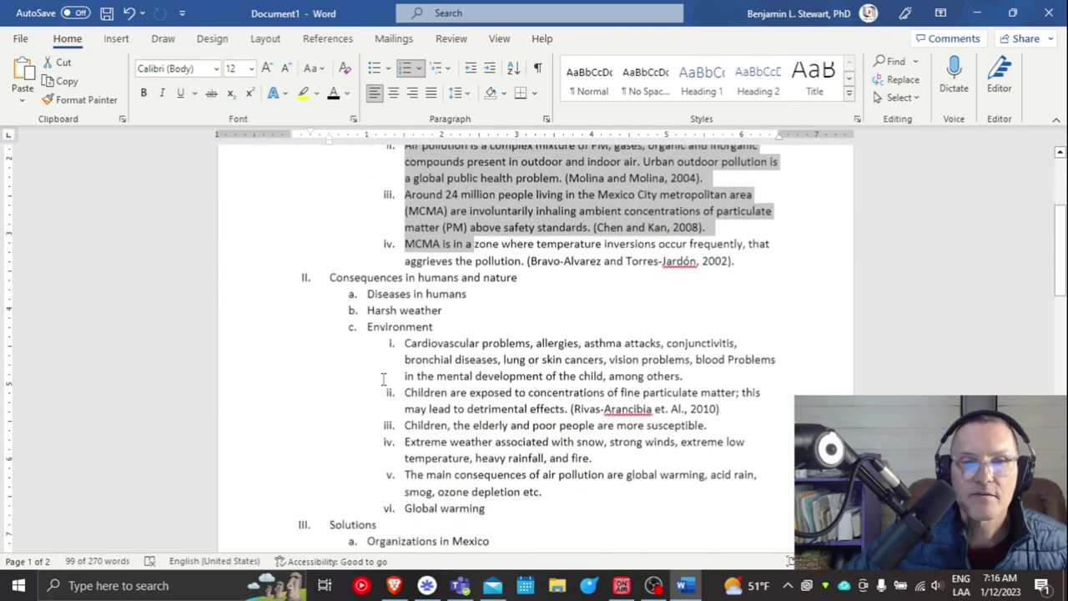
{"action": "scroll", "coordinate": [382, 410], "scroll_direction": "up", "scroll_amount": 3}
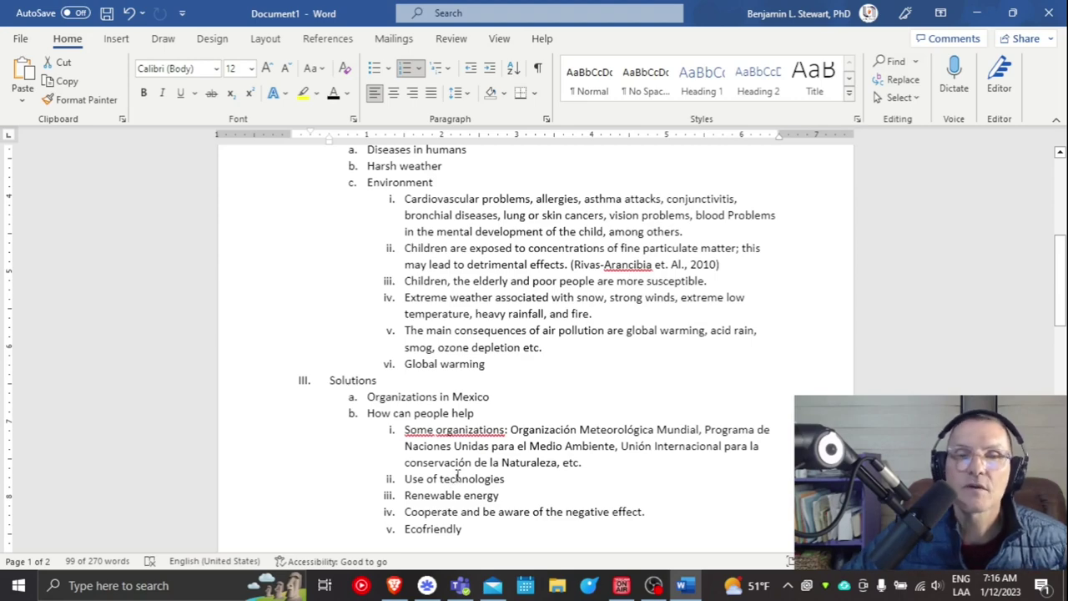
{"action": "left_click", "coordinate": [383, 399]}
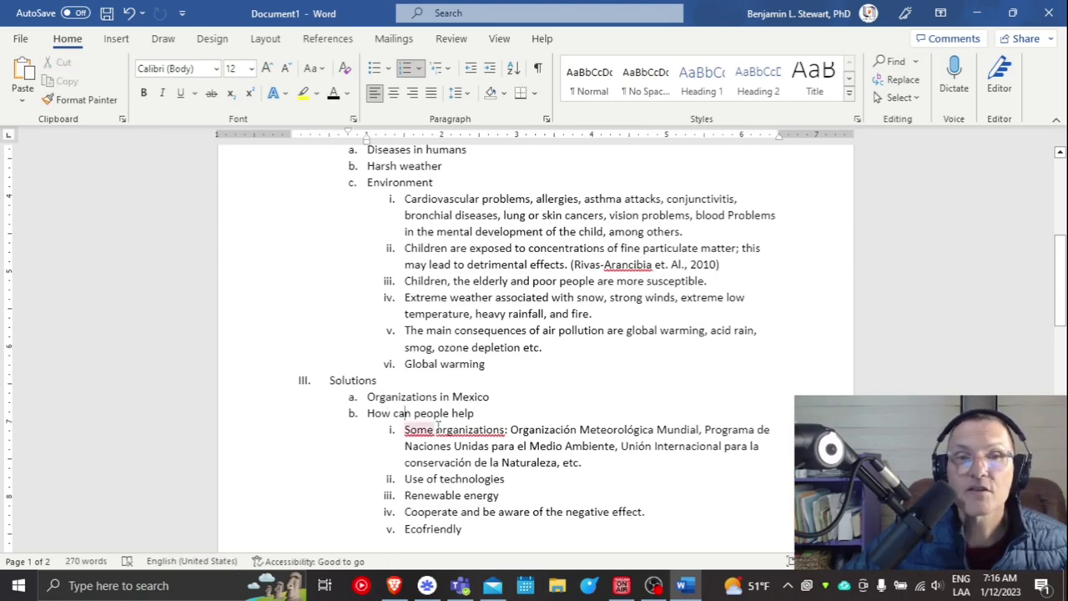
{"action": "scroll", "coordinate": [437, 425], "scroll_direction": "up", "scroll_amount": 5}
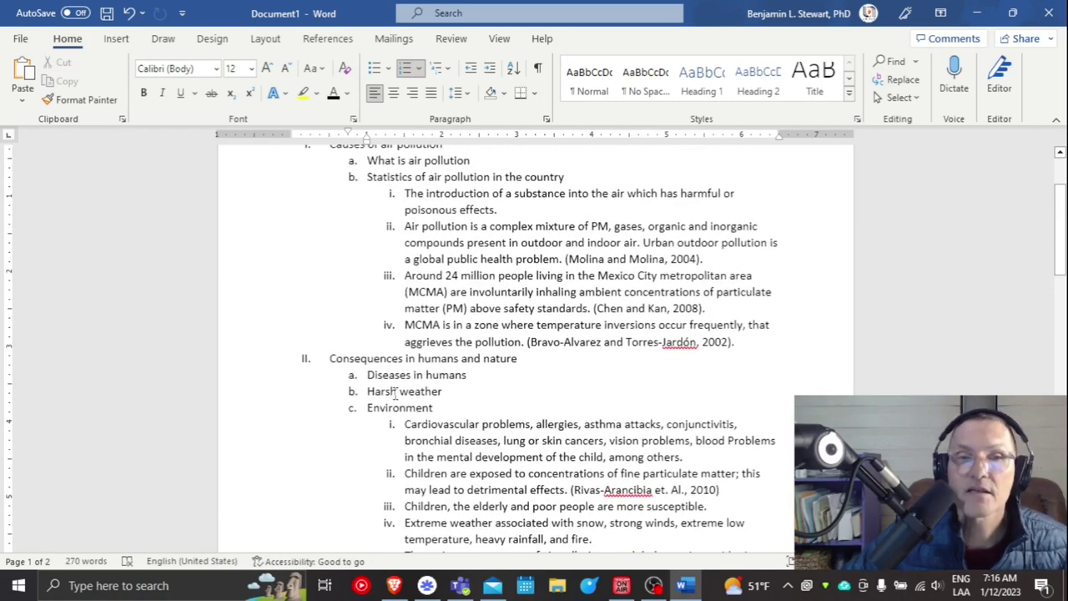
{"action": "scroll", "coordinate": [401, 342], "scroll_direction": "up", "scroll_amount": 3}
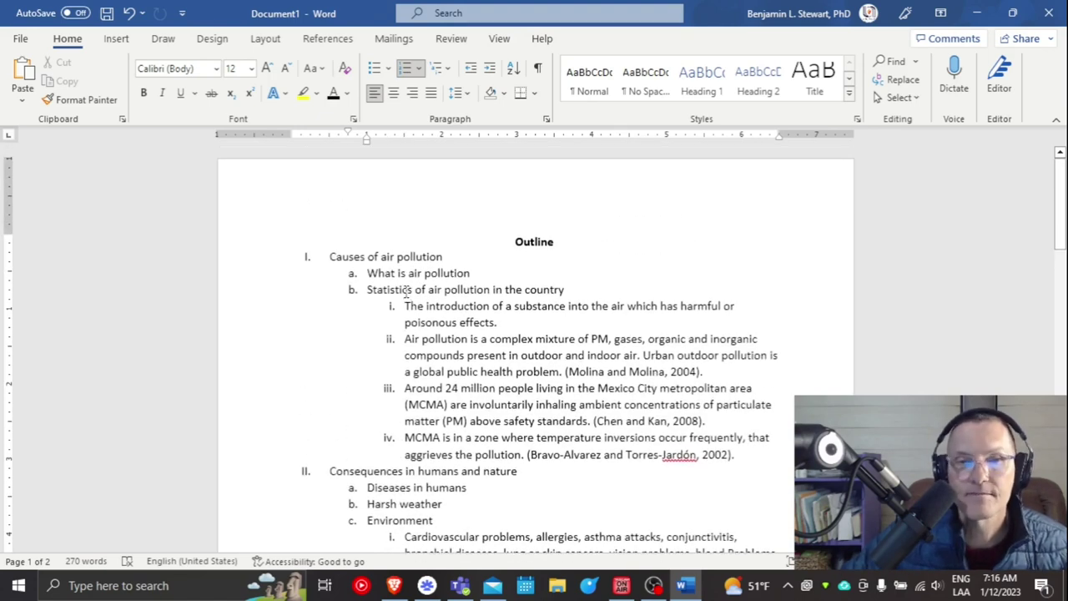